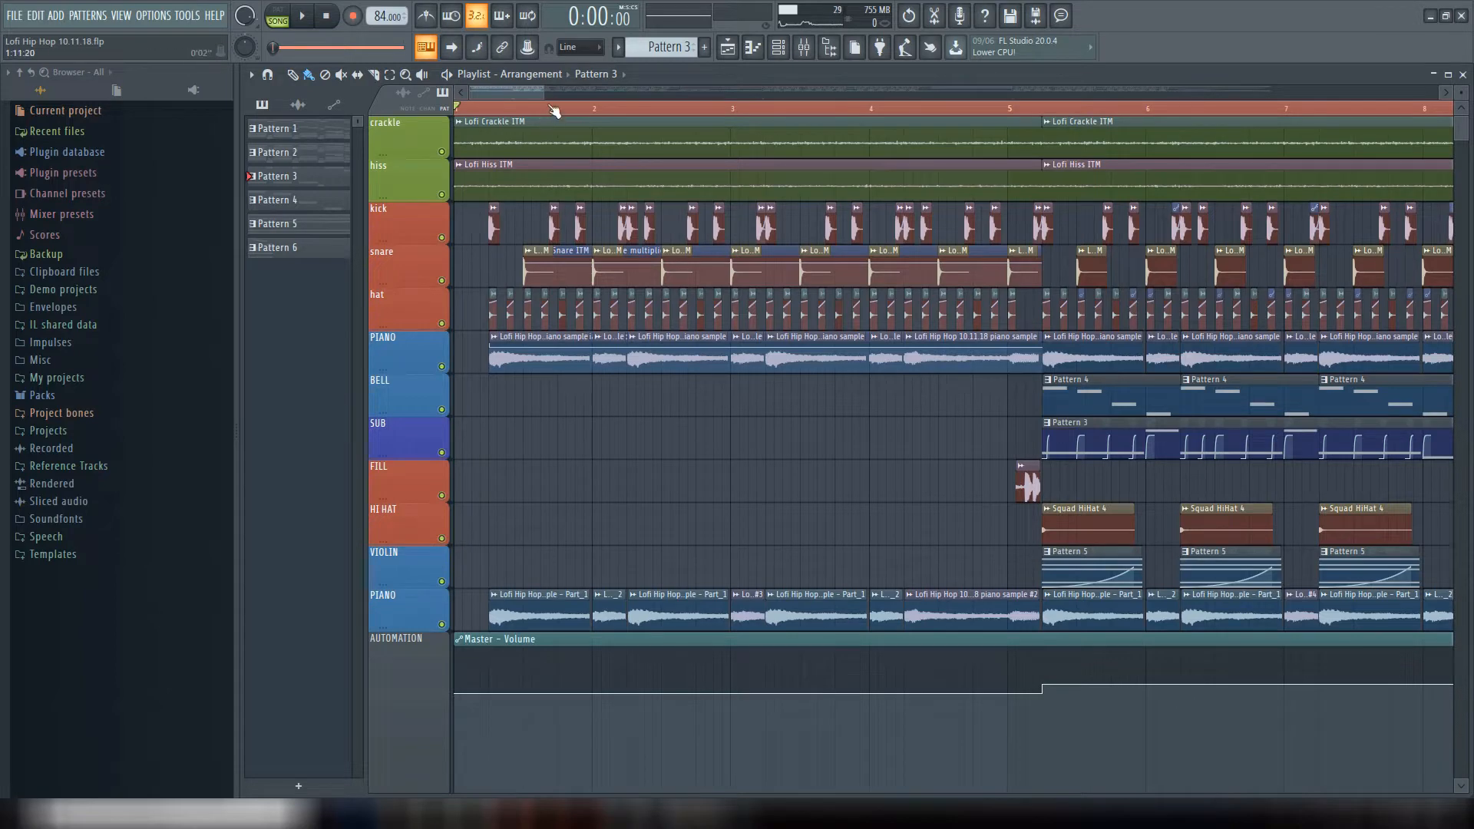
- Solo the crackle track and unmute the hiss, kick, snare and hat tracks alongside it
{"action": "left_click_drag", "start_coordinate": [543, 93], "coordinate": [495, 96]}
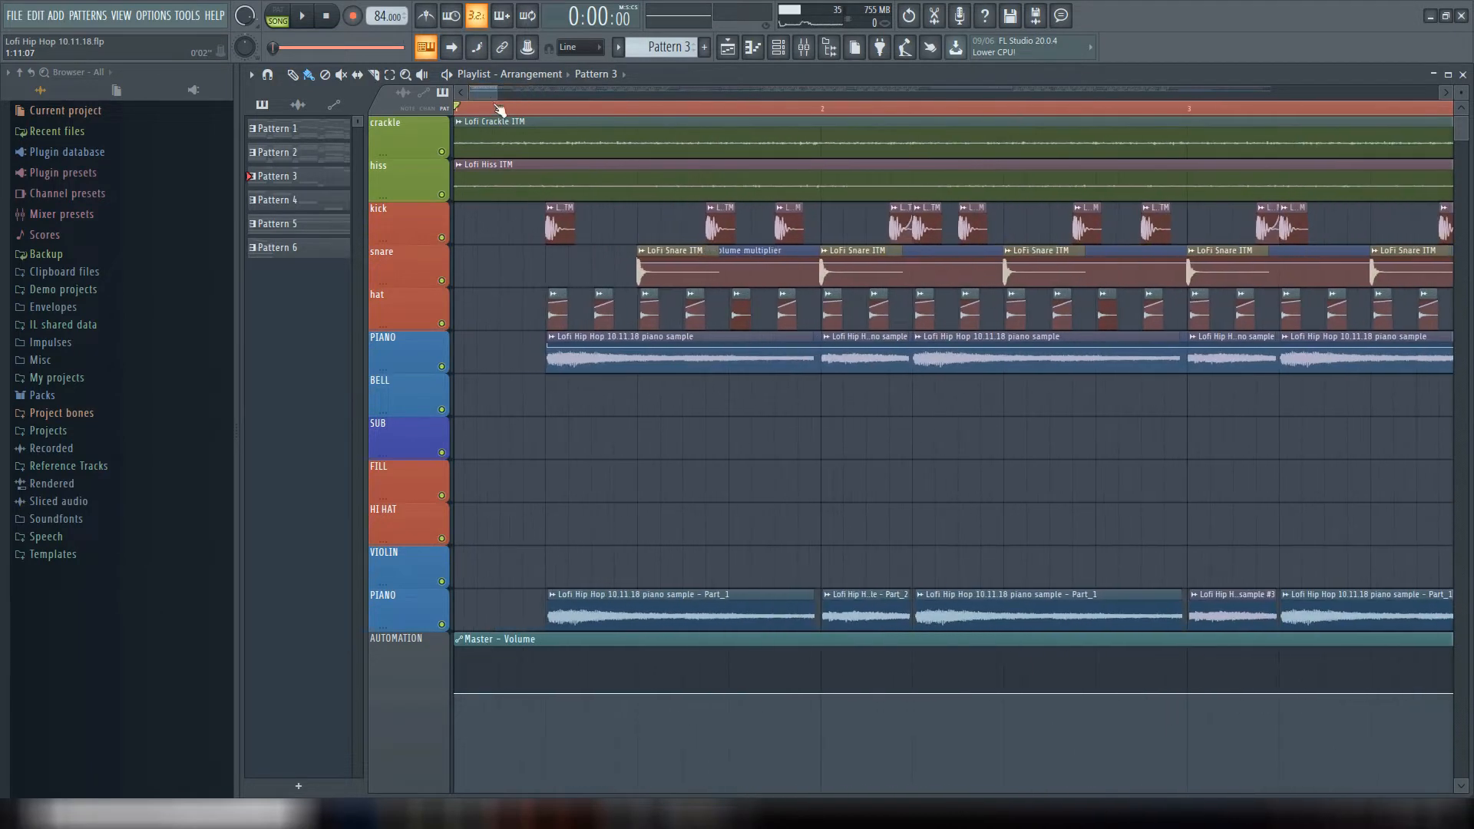
{"action": "right_click", "coordinate": [442, 151]}
{"action": "left_click", "coordinate": [443, 195]}
{"action": "left_click", "coordinate": [441, 237]}
{"action": "left_click", "coordinate": [441, 281]}
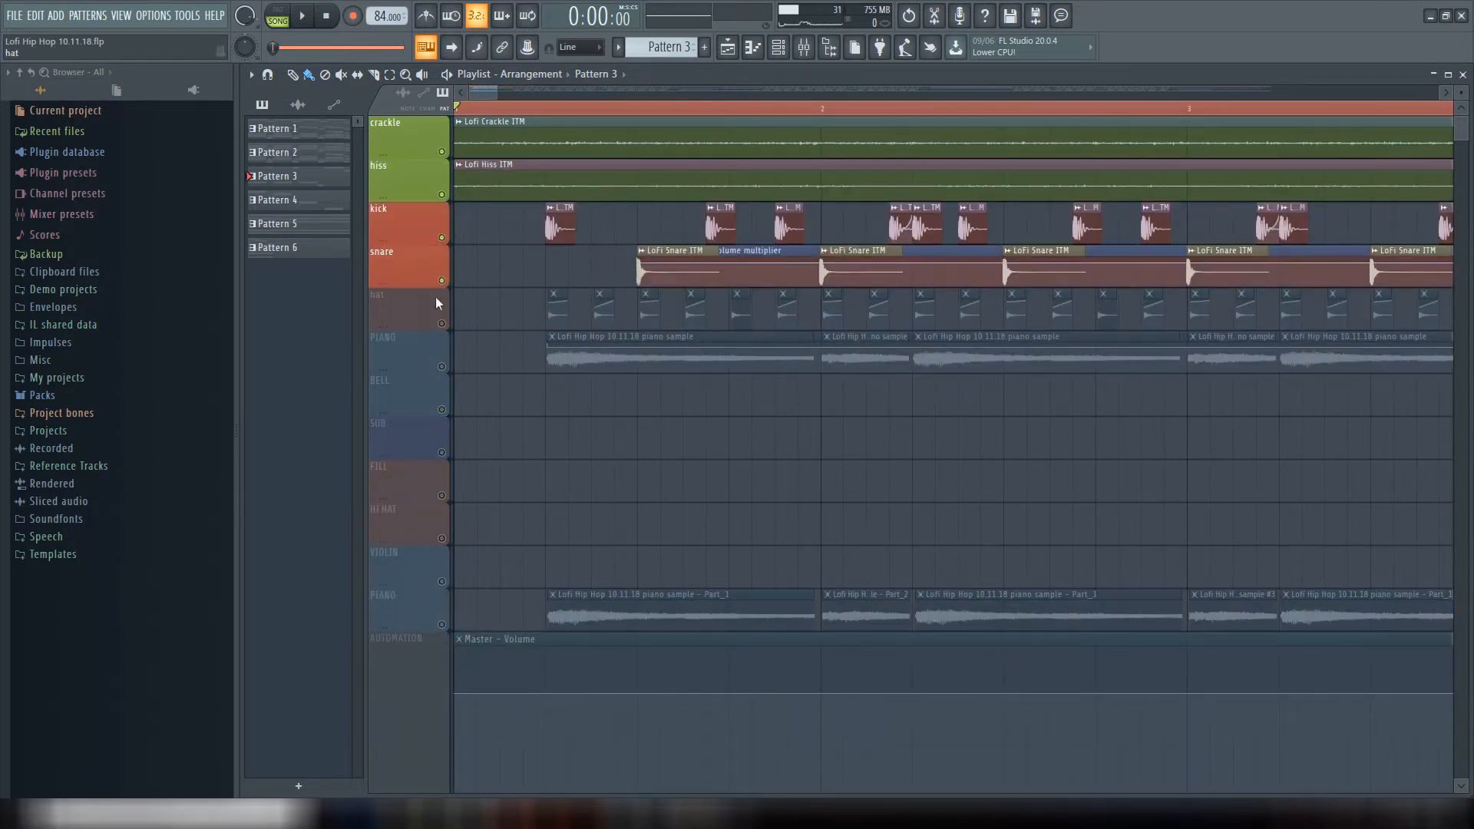
{"action": "left_click", "coordinate": [442, 324]}
- Play the soloed noise and drum tracks with the mixer open, then stop playback and close the mixer
{"action": "left_click", "coordinate": [804, 47]}
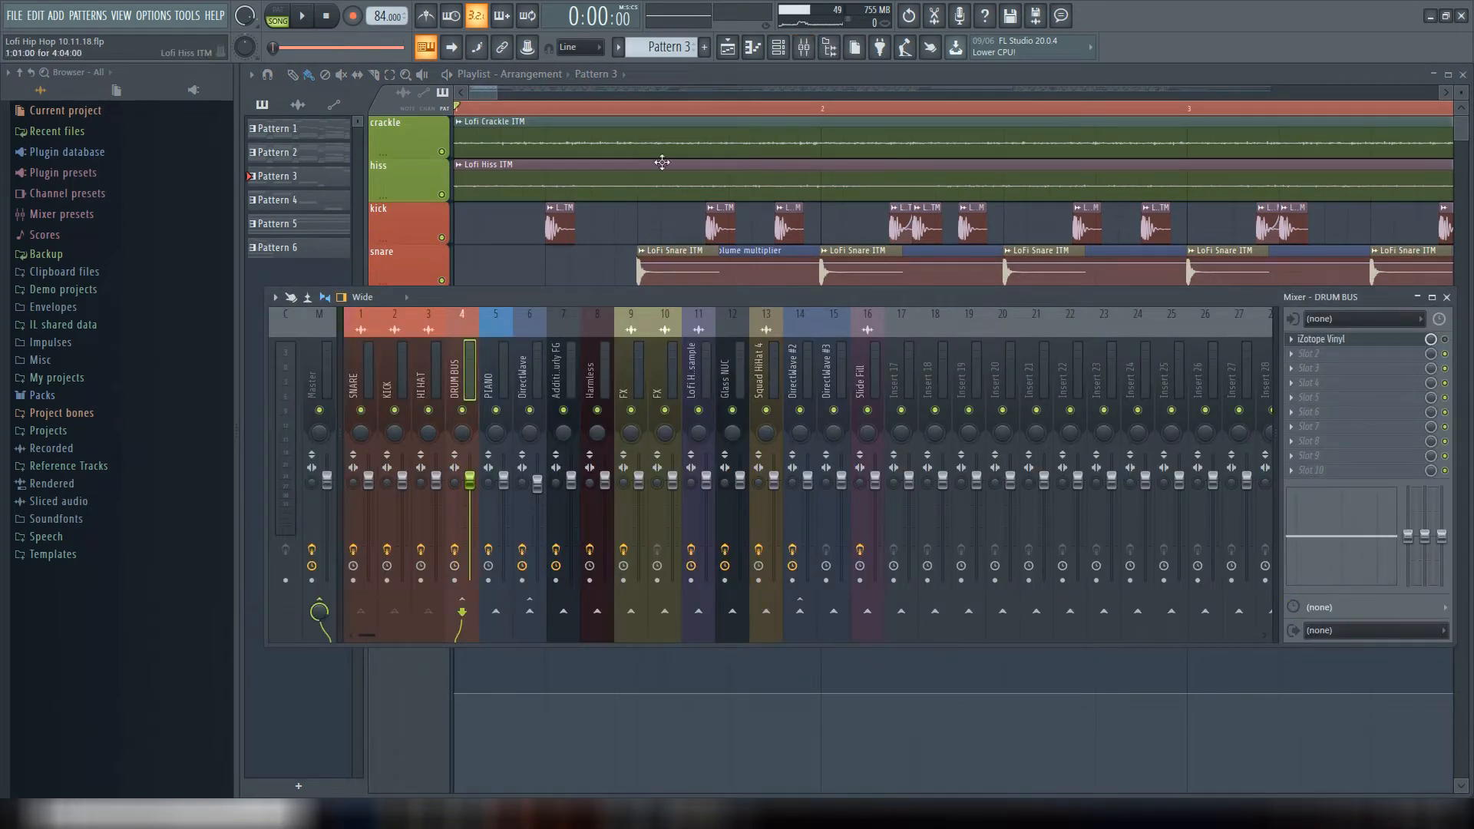
{"action": "left_click", "coordinate": [304, 16]}
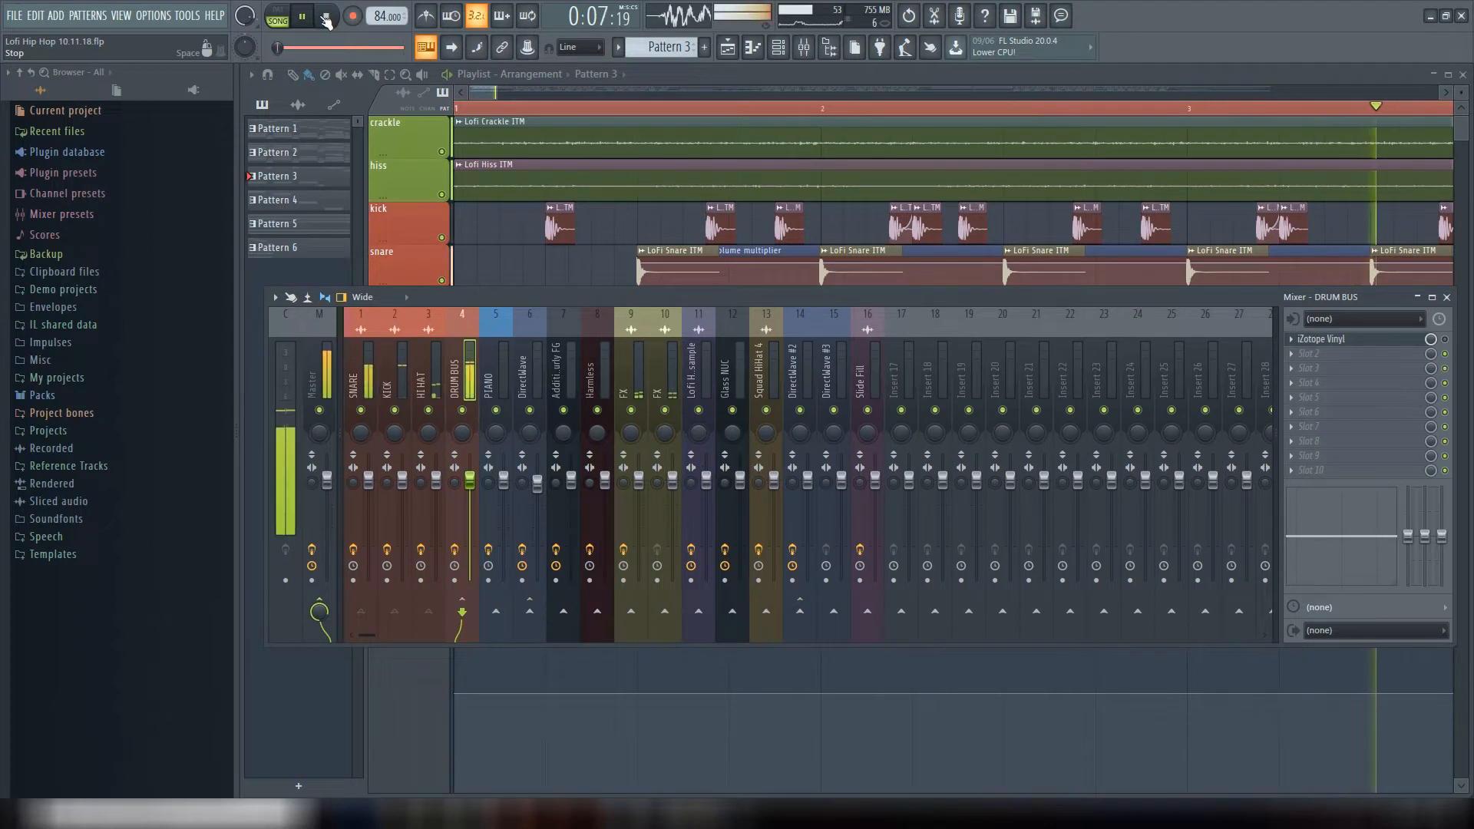
{"action": "left_click", "coordinate": [326, 16]}
{"action": "key", "text": "F9"}
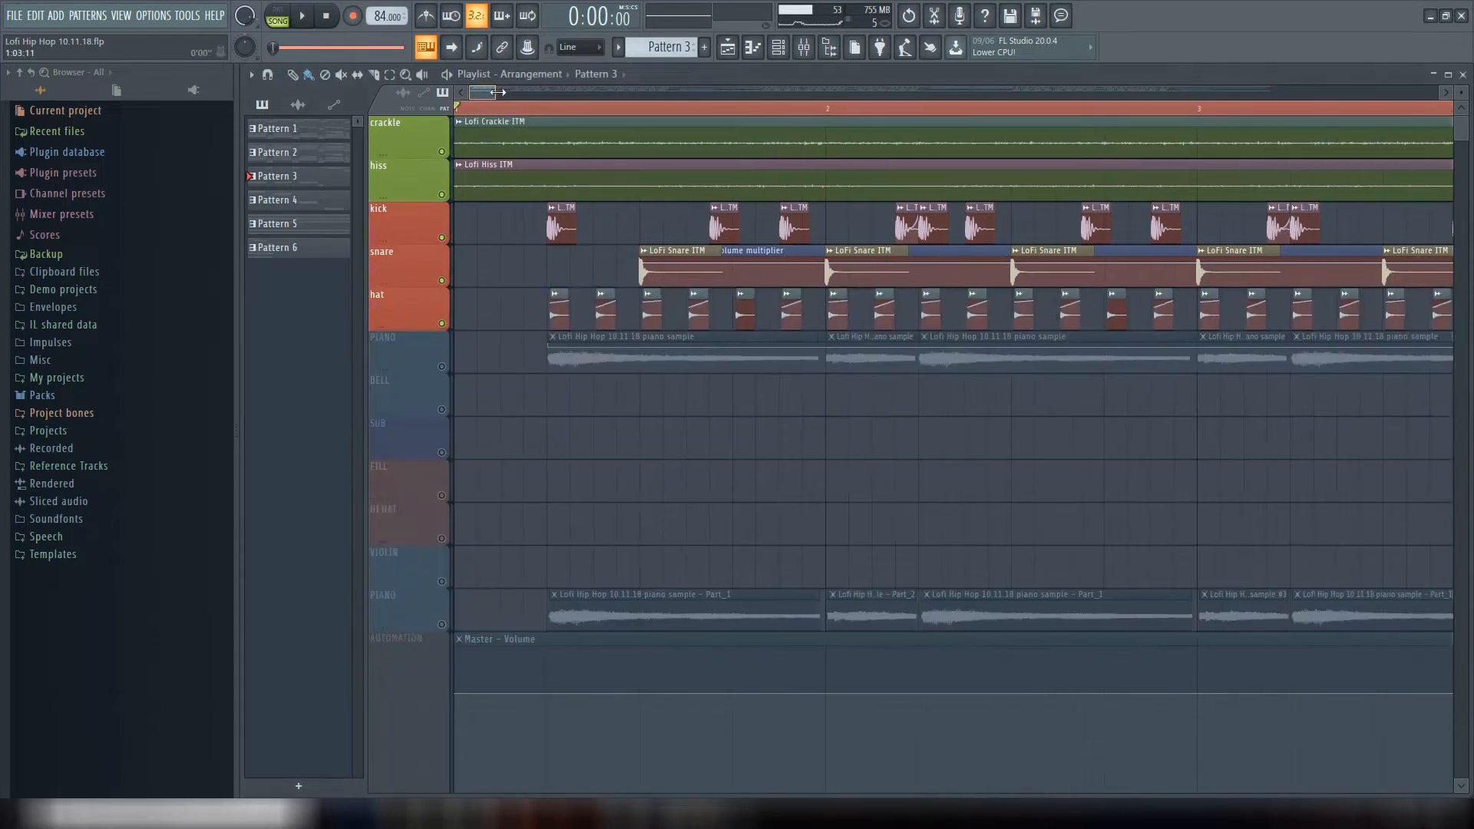
{"action": "scroll", "coordinate": [493, 92], "scroll_direction": "up", "scroll_amount": 2}
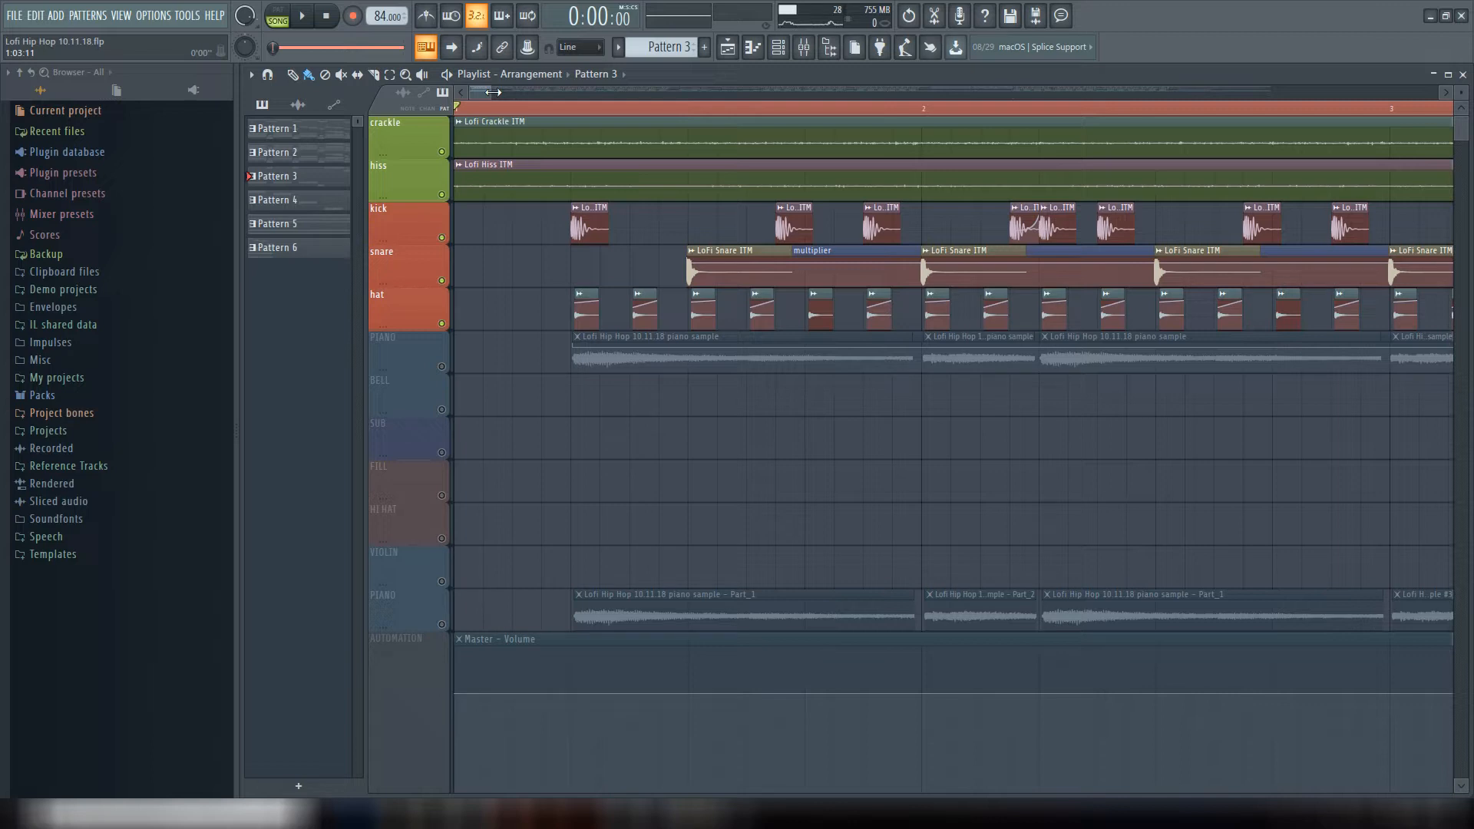
- Unmute all playlist tracks and play the full arrangement with the mixer shown, then stop and close the mixer
{"action": "right_click", "coordinate": [442, 152]}
{"action": "right_click", "coordinate": [442, 152]}
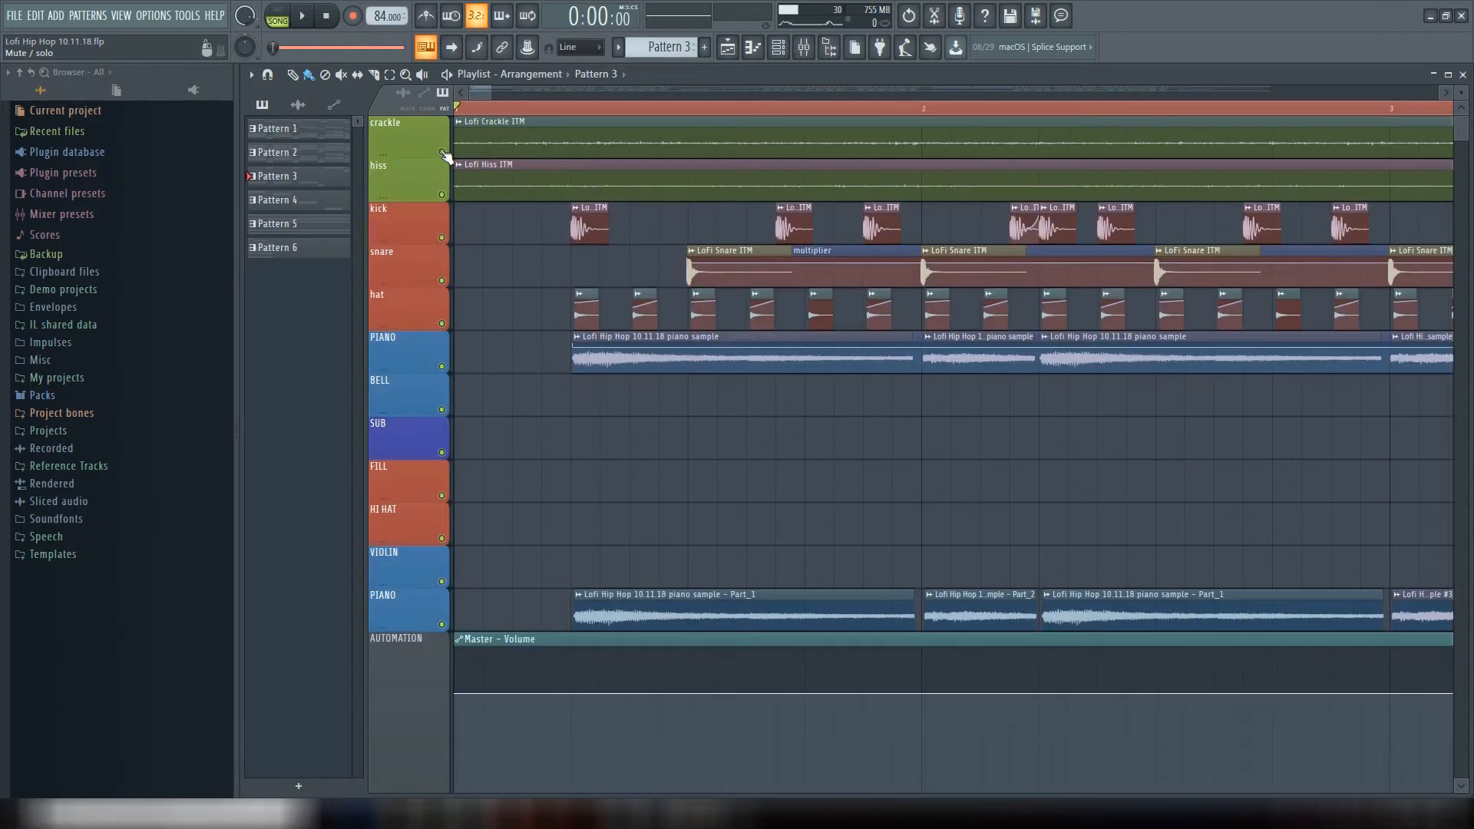
{"action": "left_click", "coordinate": [803, 47]}
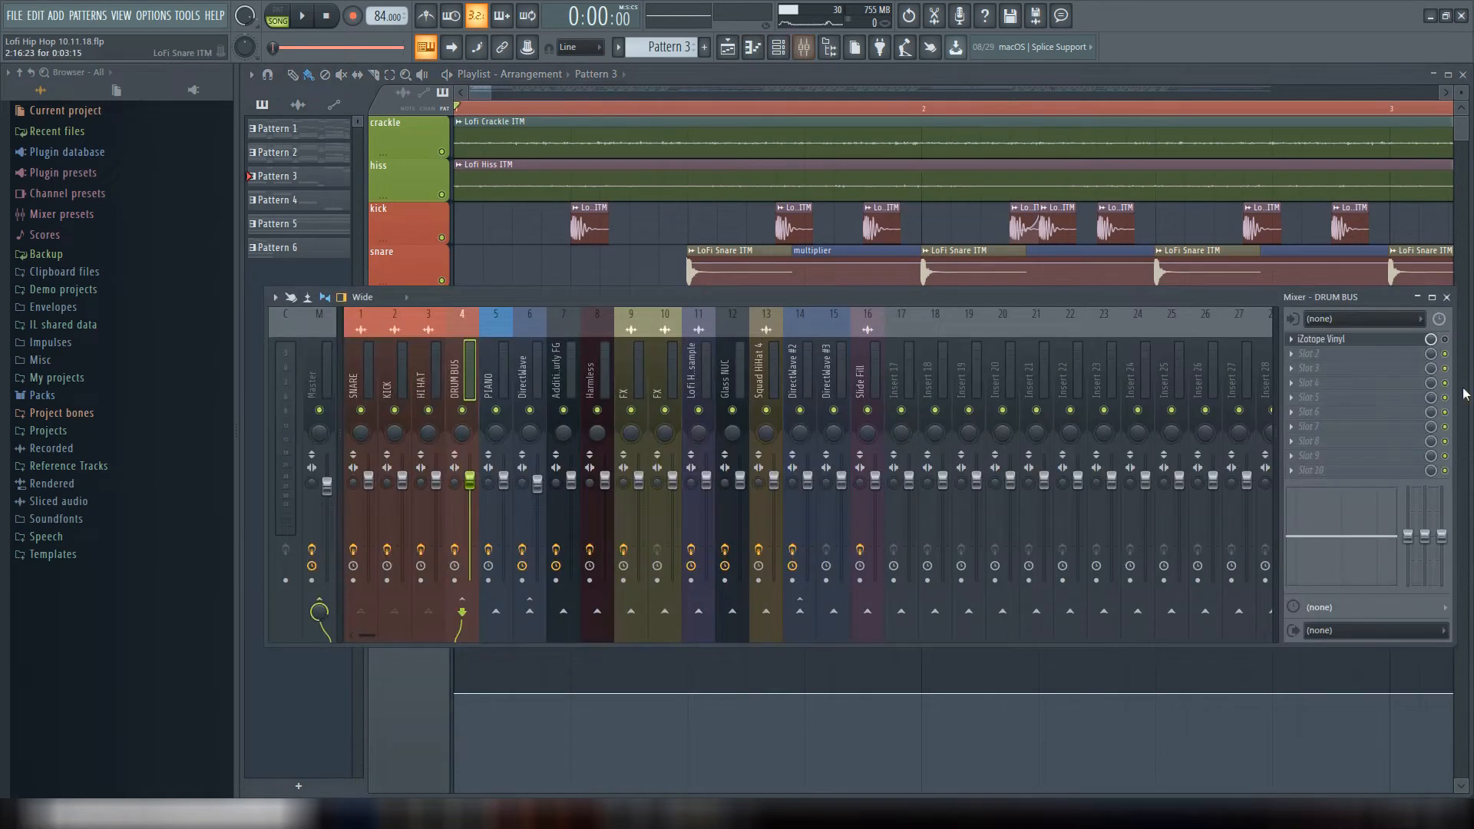
{"action": "left_click", "coordinate": [302, 16]}
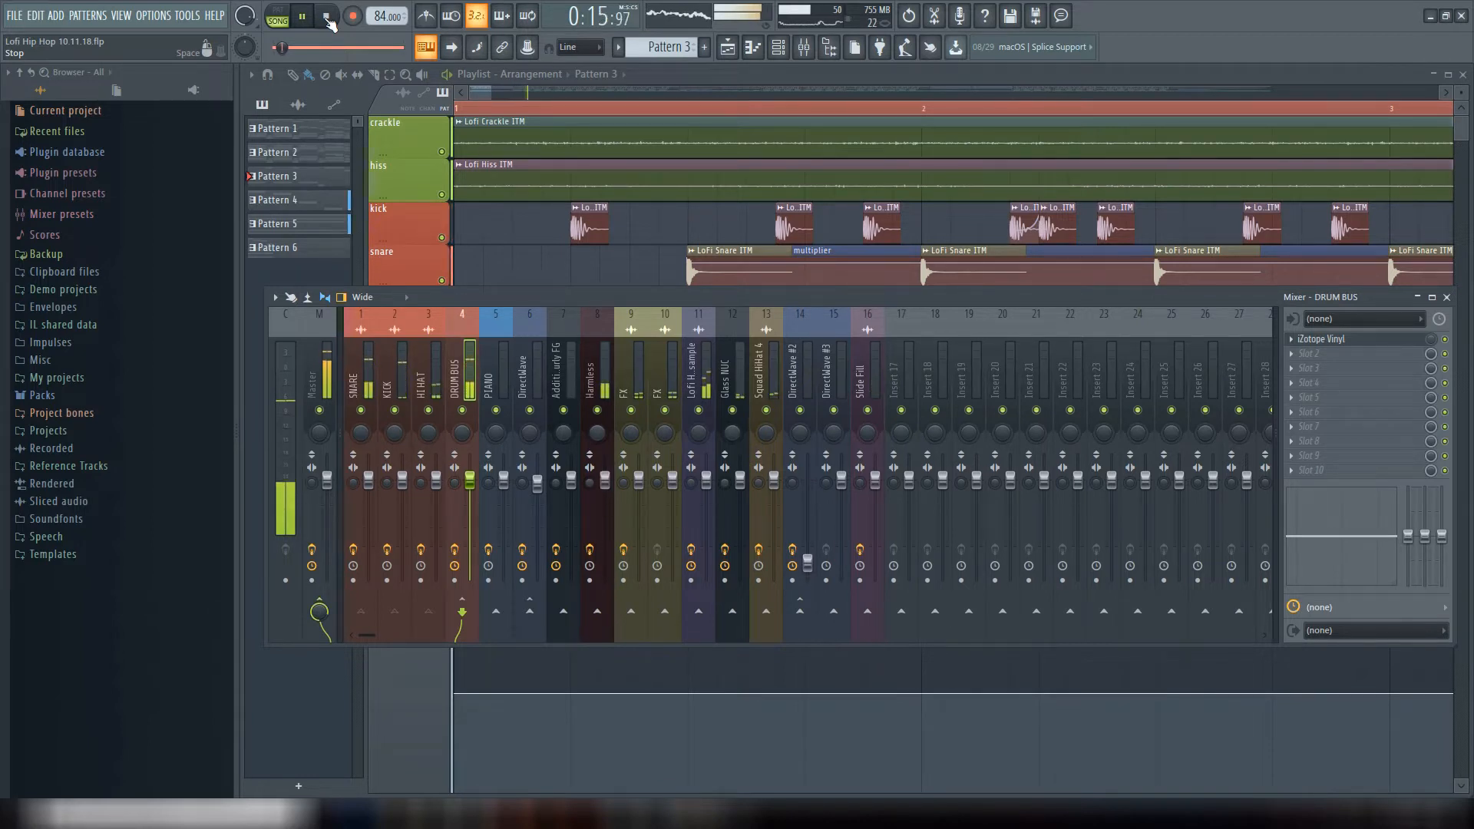
{"action": "left_click", "coordinate": [326, 16]}
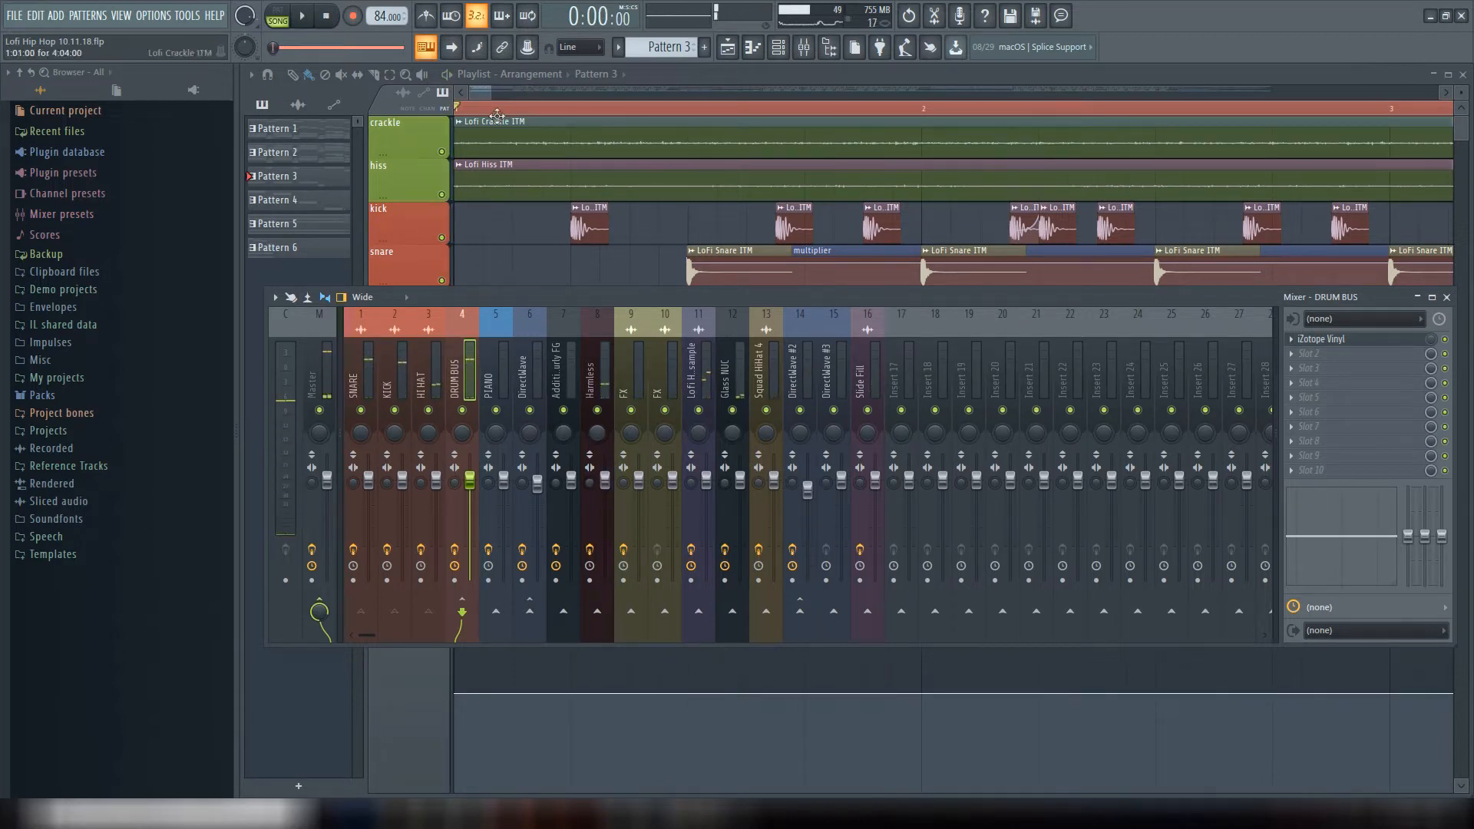
{"action": "key", "text": "F9"}
{"action": "left_click_drag", "start_coordinate": [487, 95], "coordinate": [485, 96]}
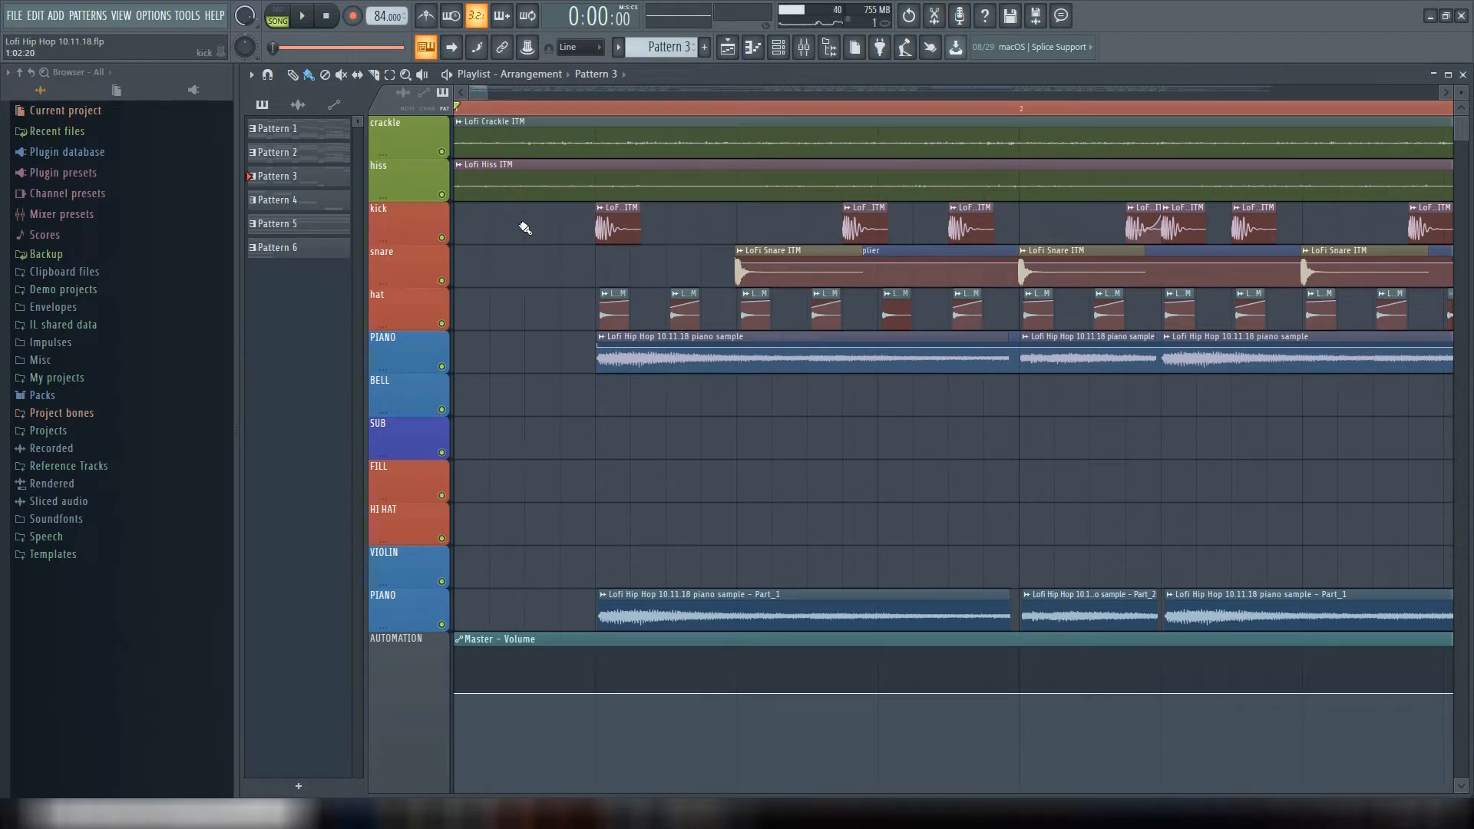
{"action": "left_click_drag", "start_coordinate": [484, 95], "coordinate": [478, 96]}
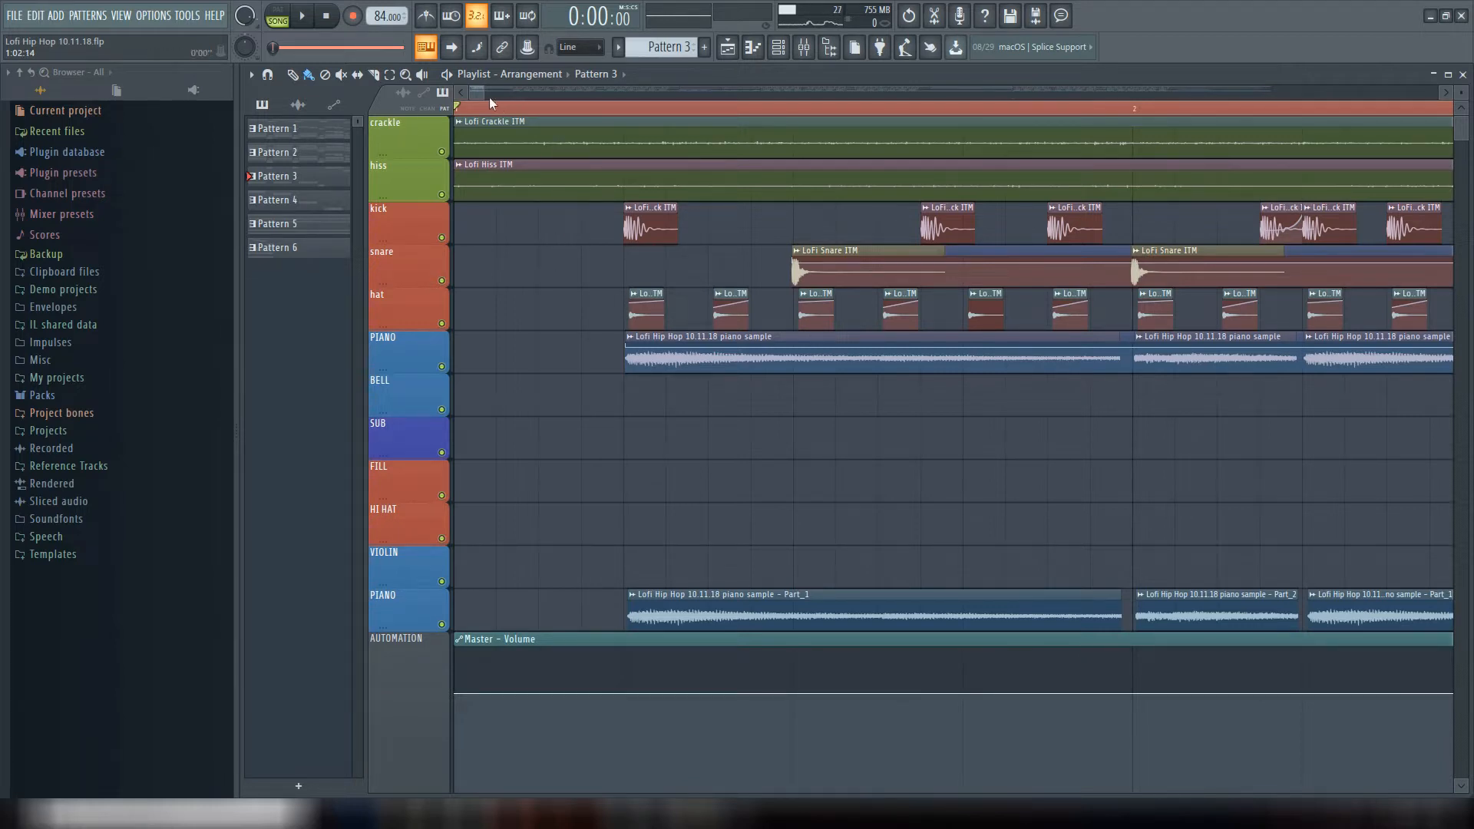
- Solo the upper PIANO track and open the Kontakt 5 notes of Pattern 1 in the piano roll
{"action": "left_click", "coordinate": [442, 367], "text": "ctrl"}
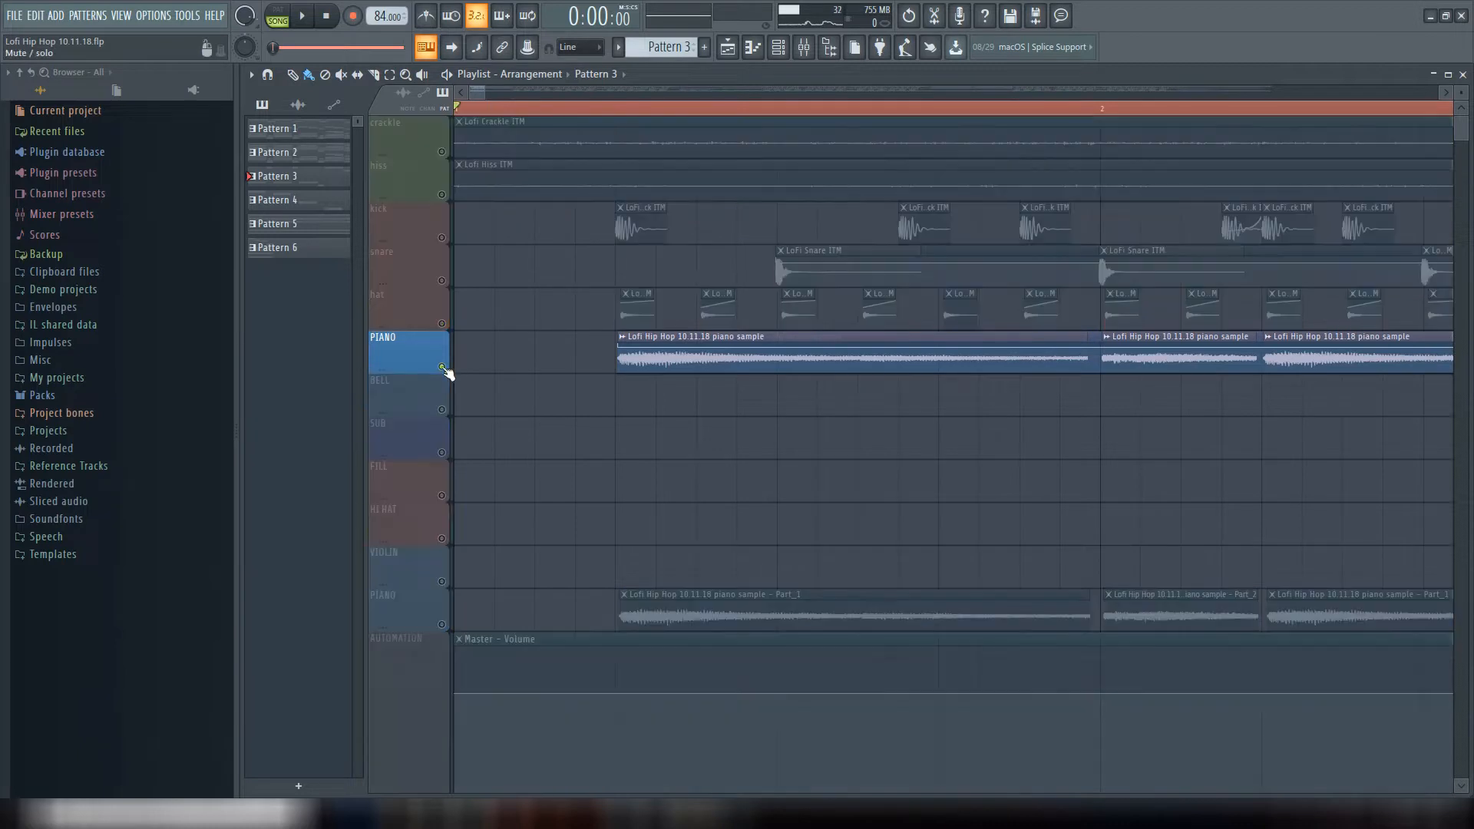
{"action": "scroll", "coordinate": [668, 46], "scroll_direction": "up", "scroll_amount": 2}
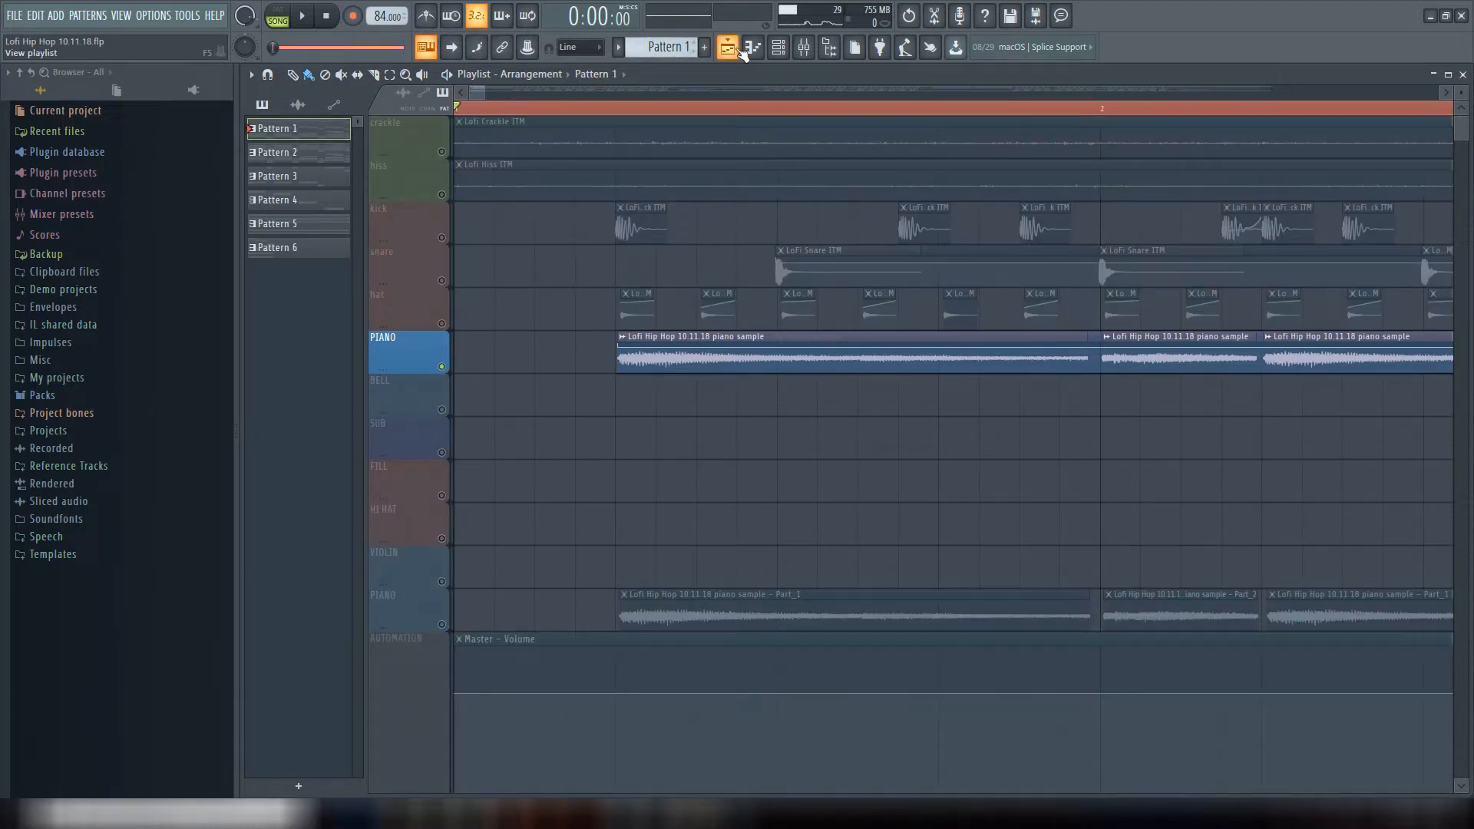
{"action": "left_click", "coordinate": [735, 50]}
{"action": "left_click", "coordinate": [634, 95]}
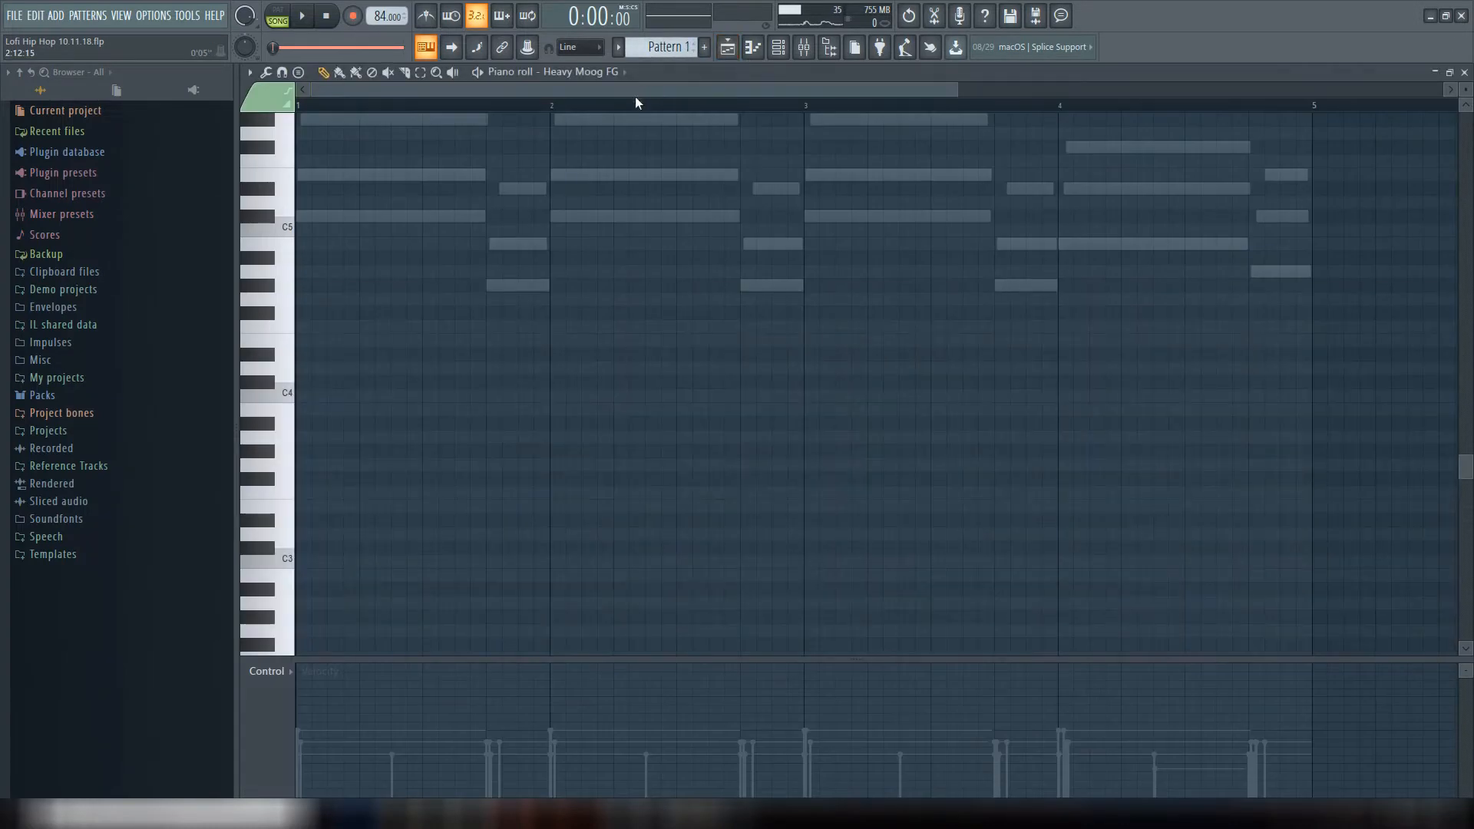
{"action": "left_click", "coordinate": [1464, 73]}
{"action": "key", "text": "F6"}
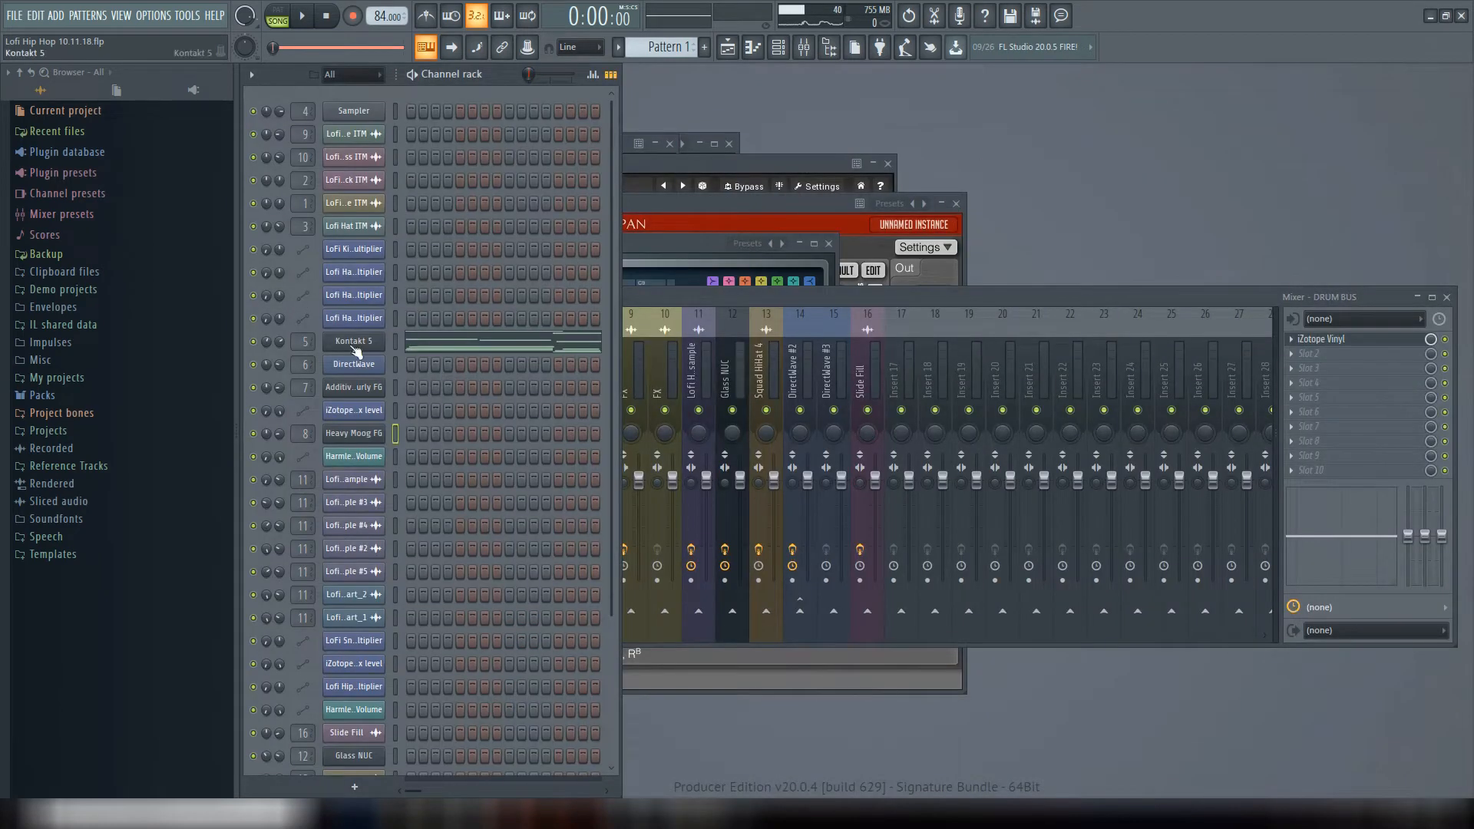
{"action": "right_click", "coordinate": [355, 351]}
{"action": "left_click", "coordinate": [430, 344]}
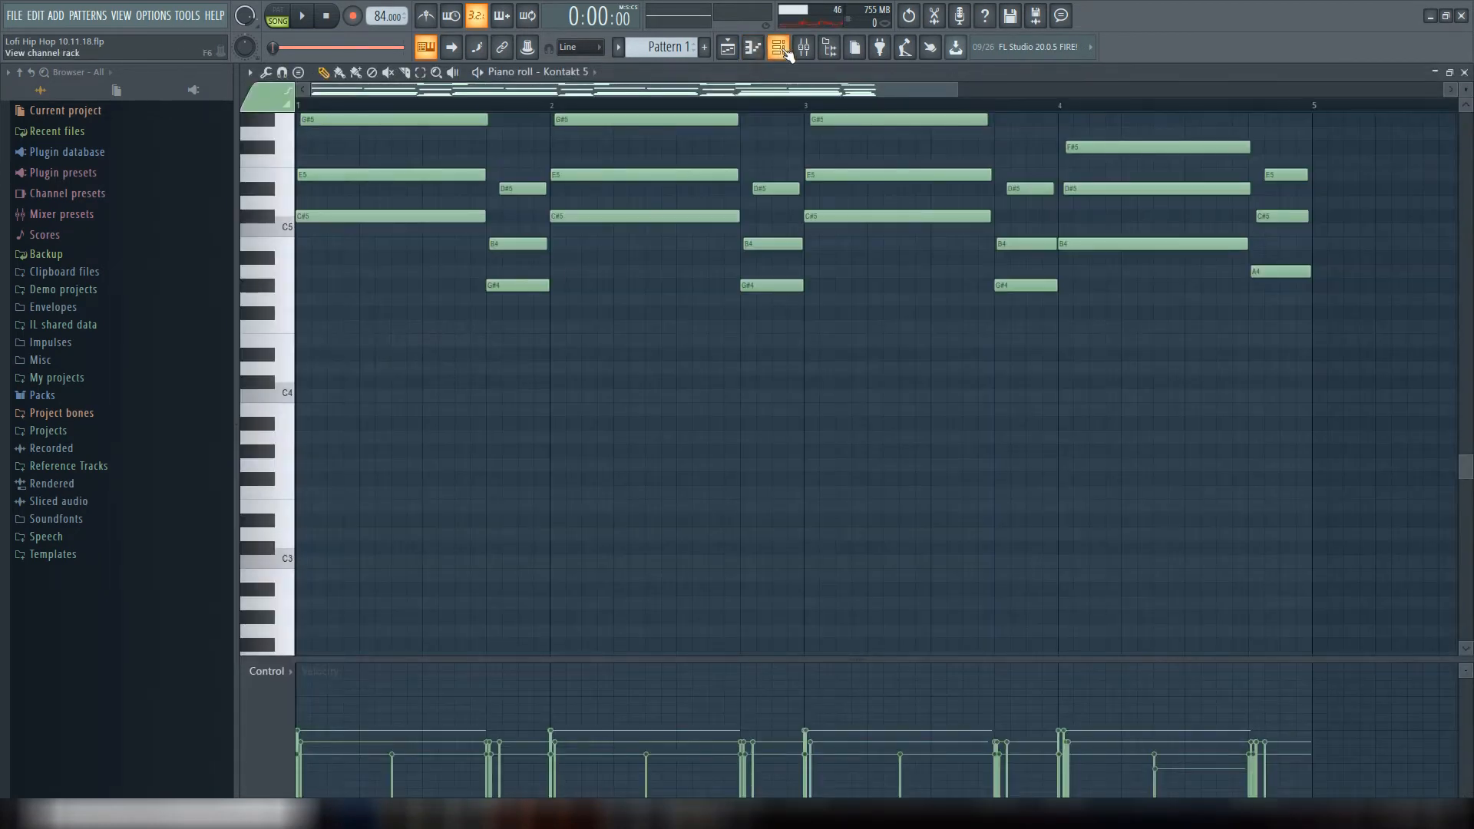
- Examine the Kontakt 5 chord and melody notes across all four bars and play Pattern 1 in pattern mode
{"action": "scroll", "coordinate": [361, 280], "scroll_direction": "up", "scroll_amount": 10}
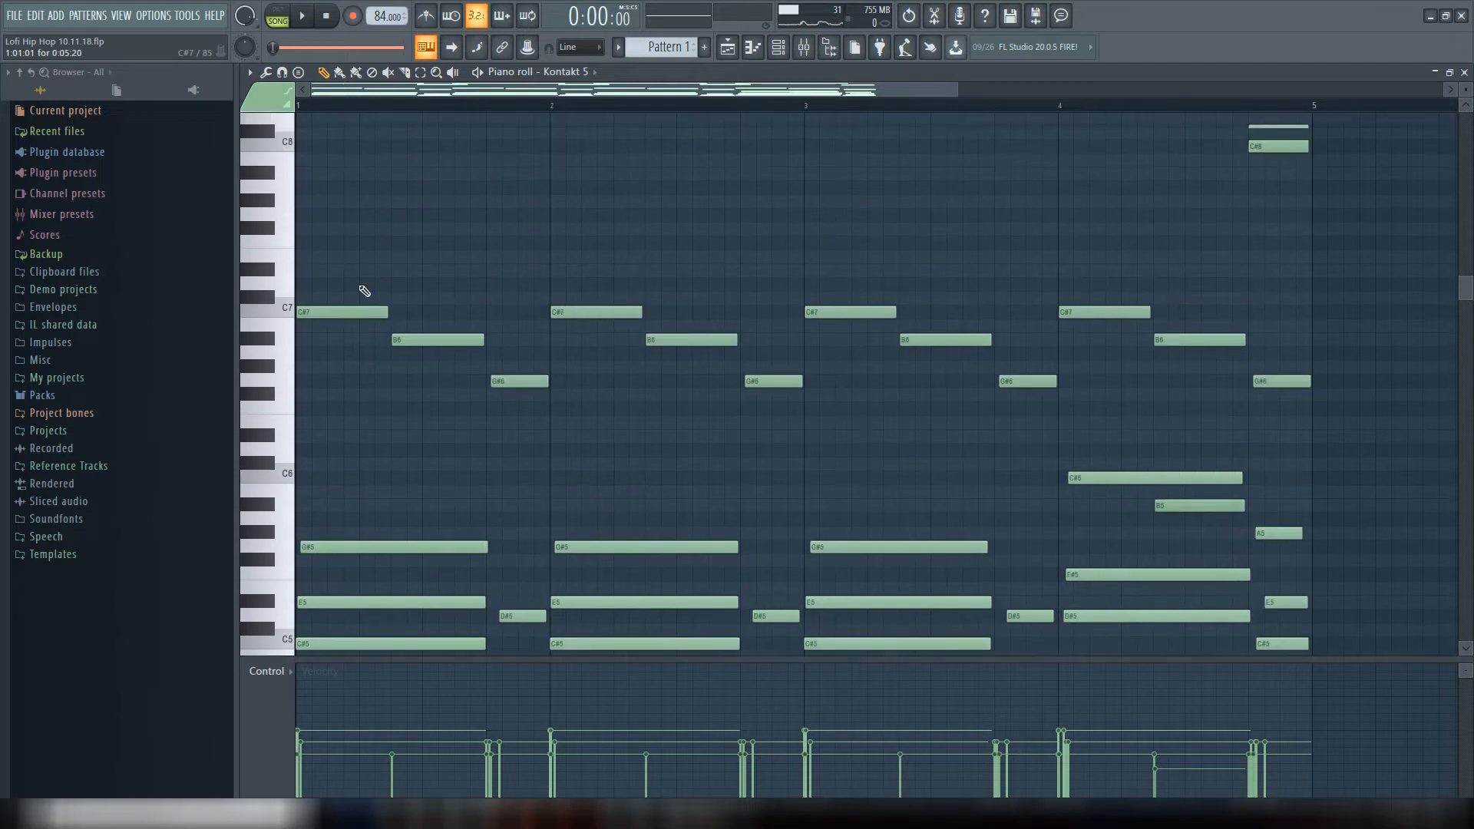
{"action": "scroll", "coordinate": [362, 290], "scroll_direction": "up", "scroll_amount": 6}
{"action": "scroll", "coordinate": [362, 289], "scroll_direction": "down", "scroll_amount": 5}
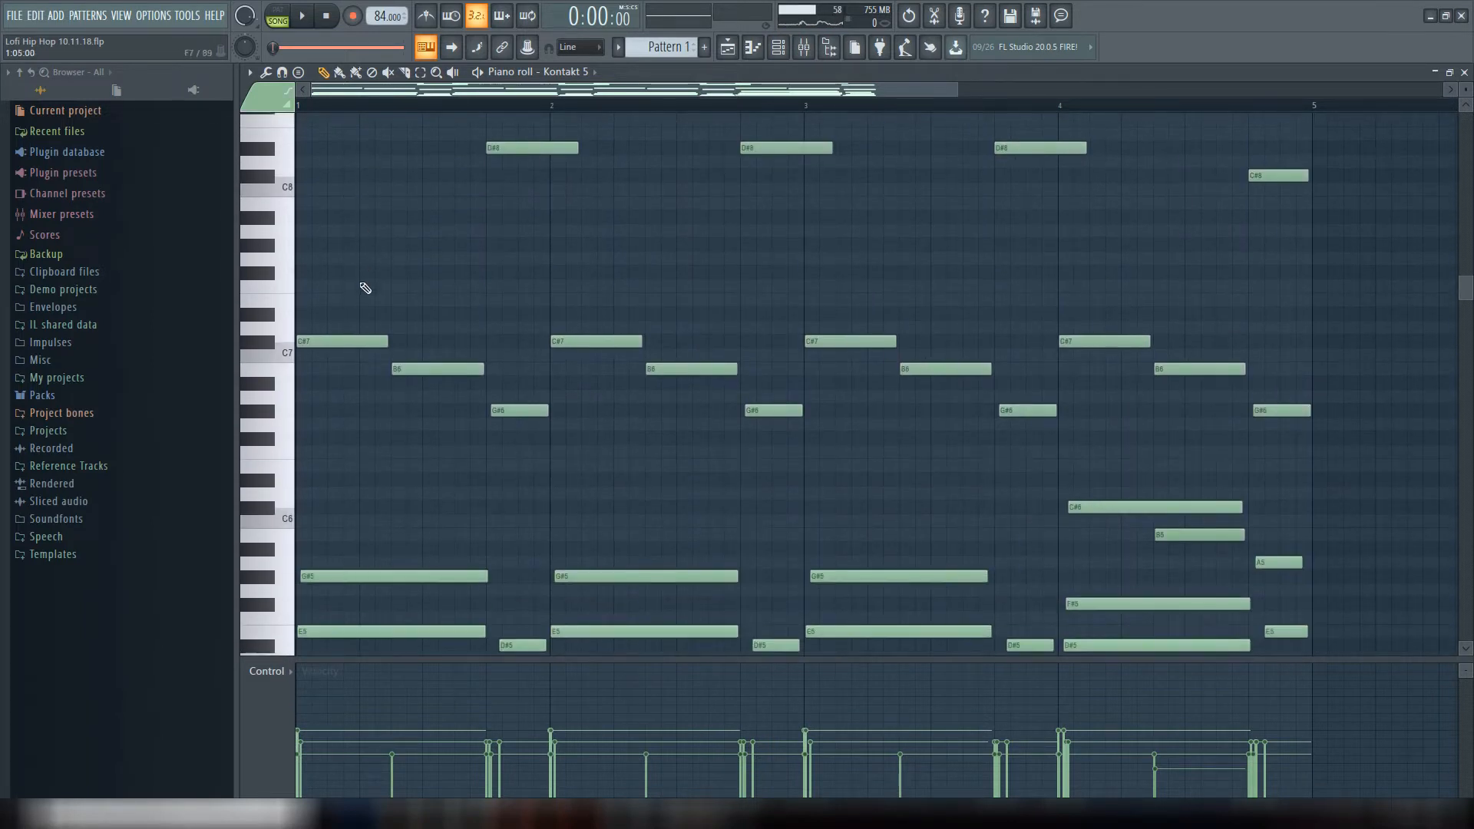
{"action": "scroll", "coordinate": [366, 287], "scroll_direction": "down", "scroll_amount": 3}
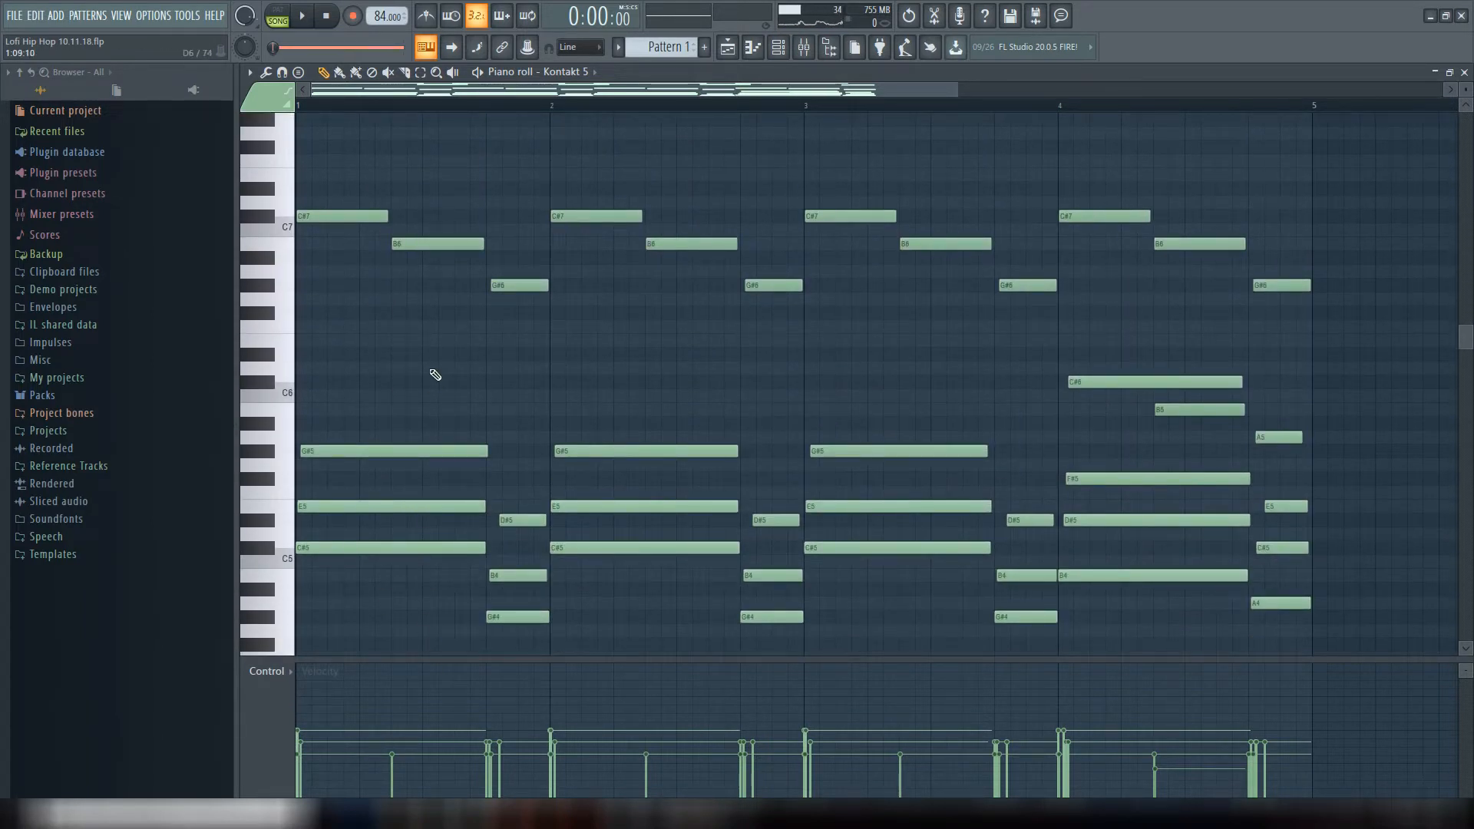
{"action": "scroll", "coordinate": [415, 350], "scroll_direction": "down", "scroll_amount": 2}
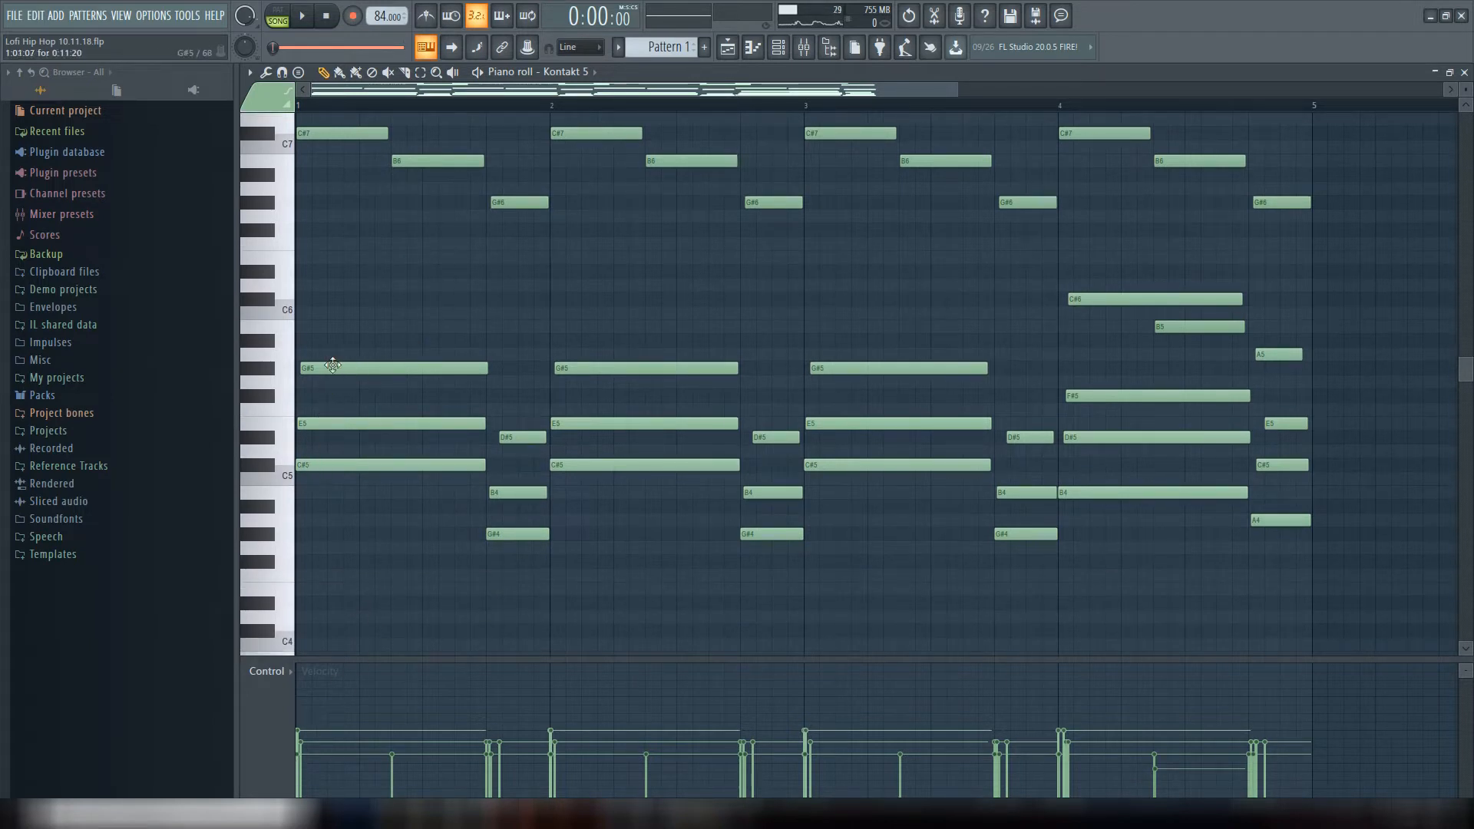
{"action": "left_click_drag", "start_coordinate": [956, 90], "coordinate": [999, 123]}
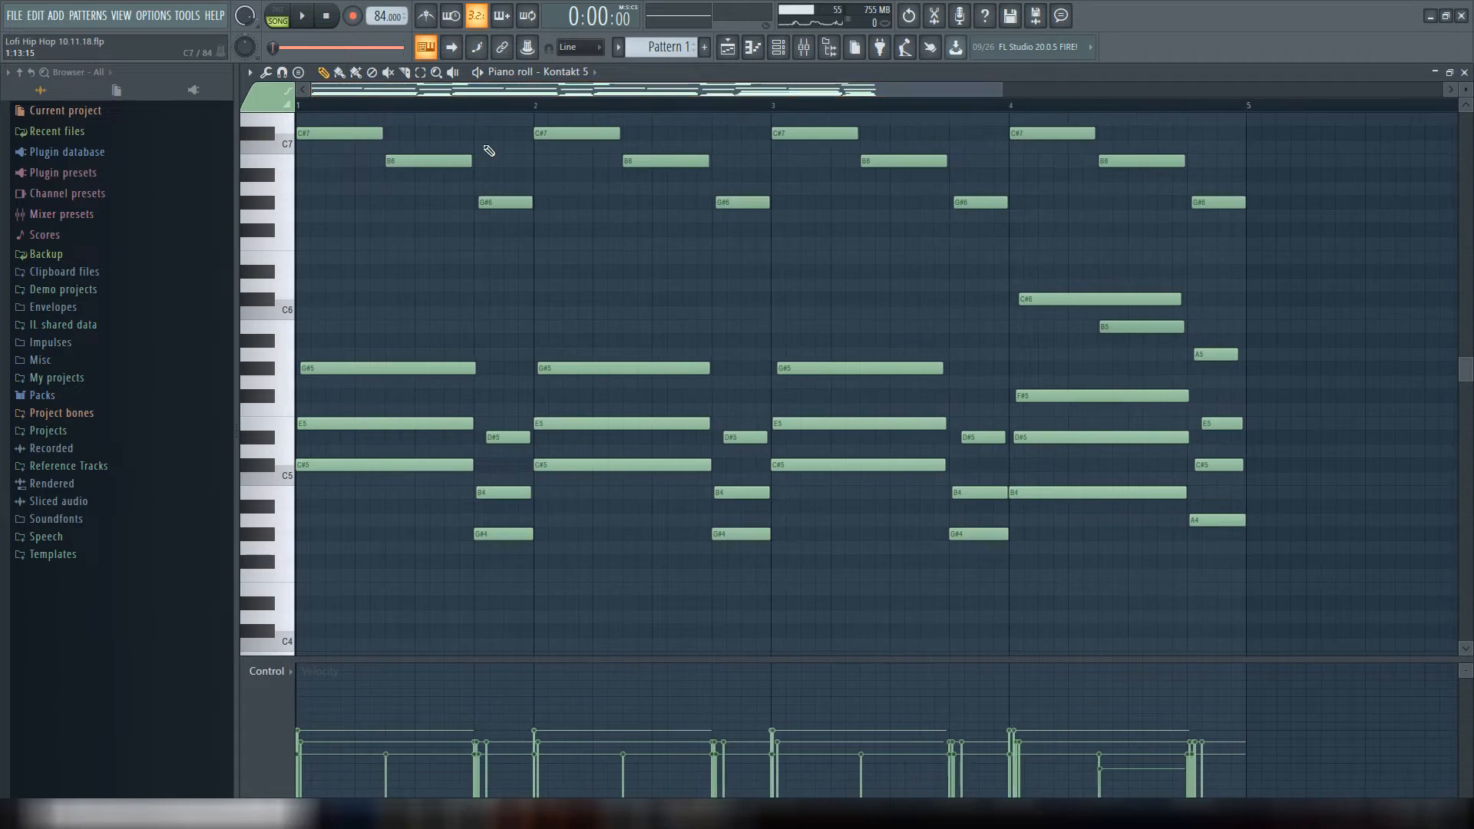
{"action": "left_click", "coordinate": [296, 27]}
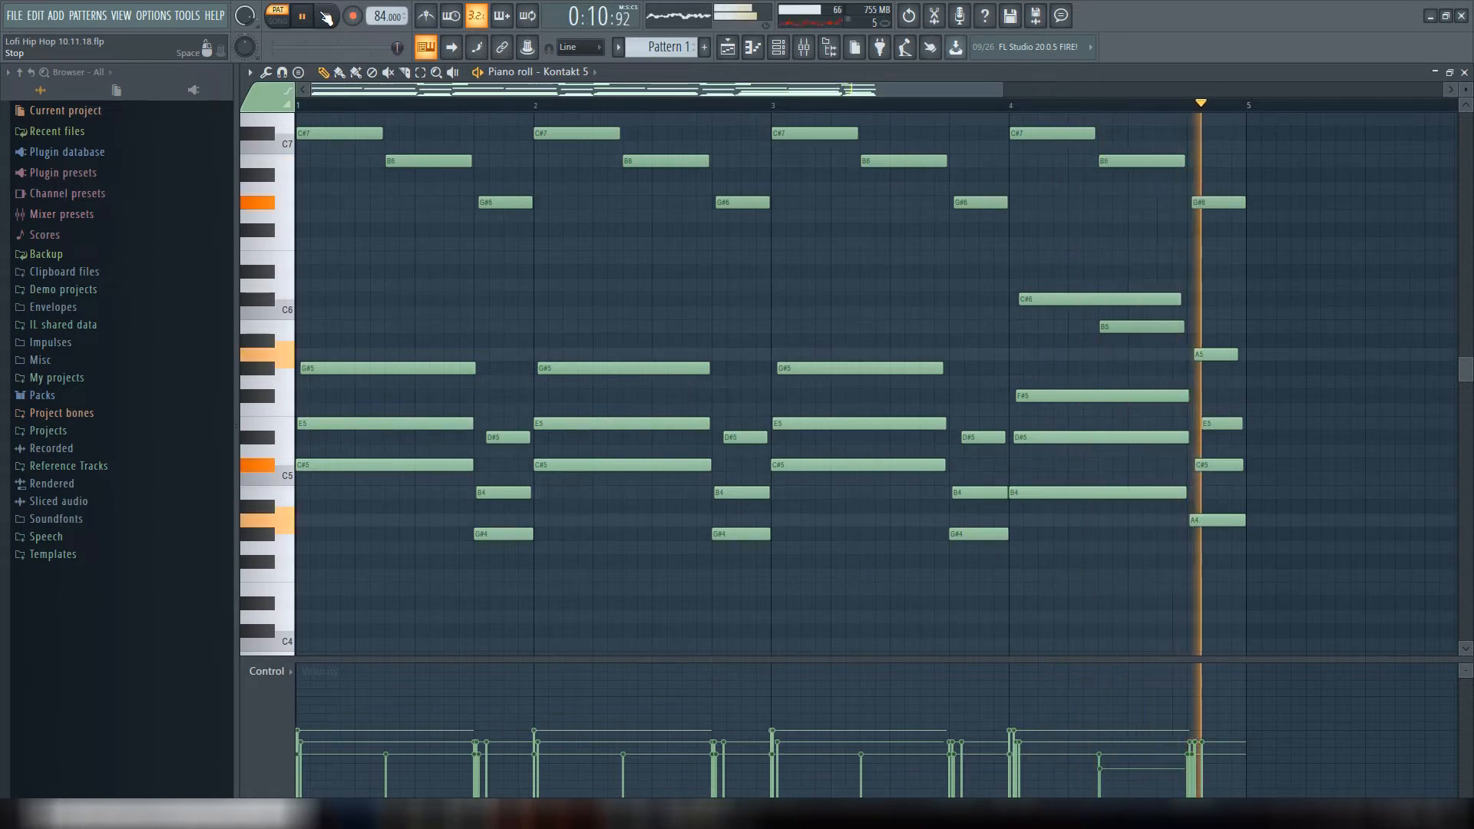
{"action": "key", "text": "space"}
- Open Fruity parametric EQ 2 and iZotope Vinyl from the PIANO mixer track for inspection
{"action": "left_click", "coordinate": [803, 47]}
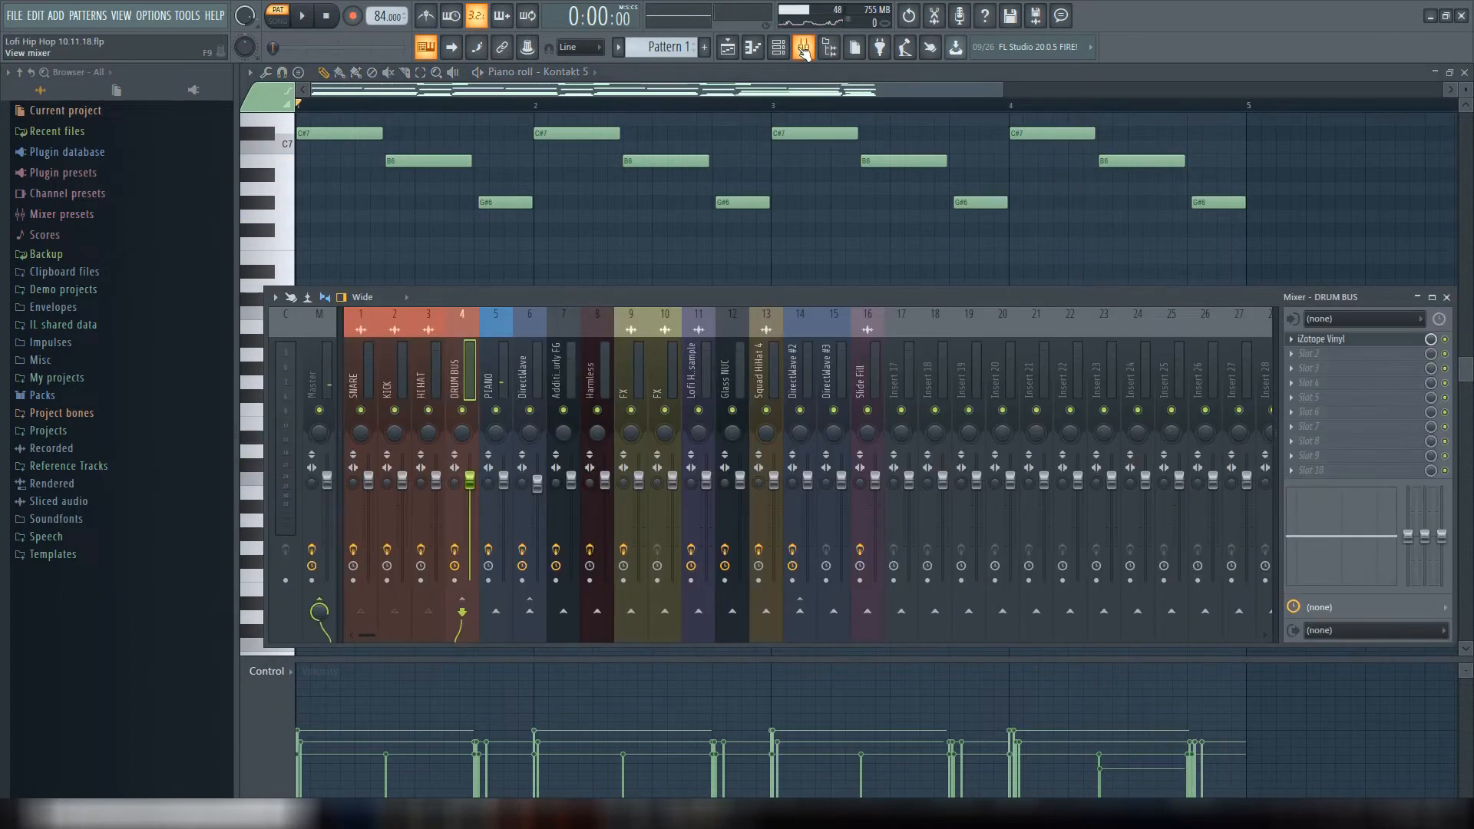
{"action": "left_click", "coordinate": [498, 390]}
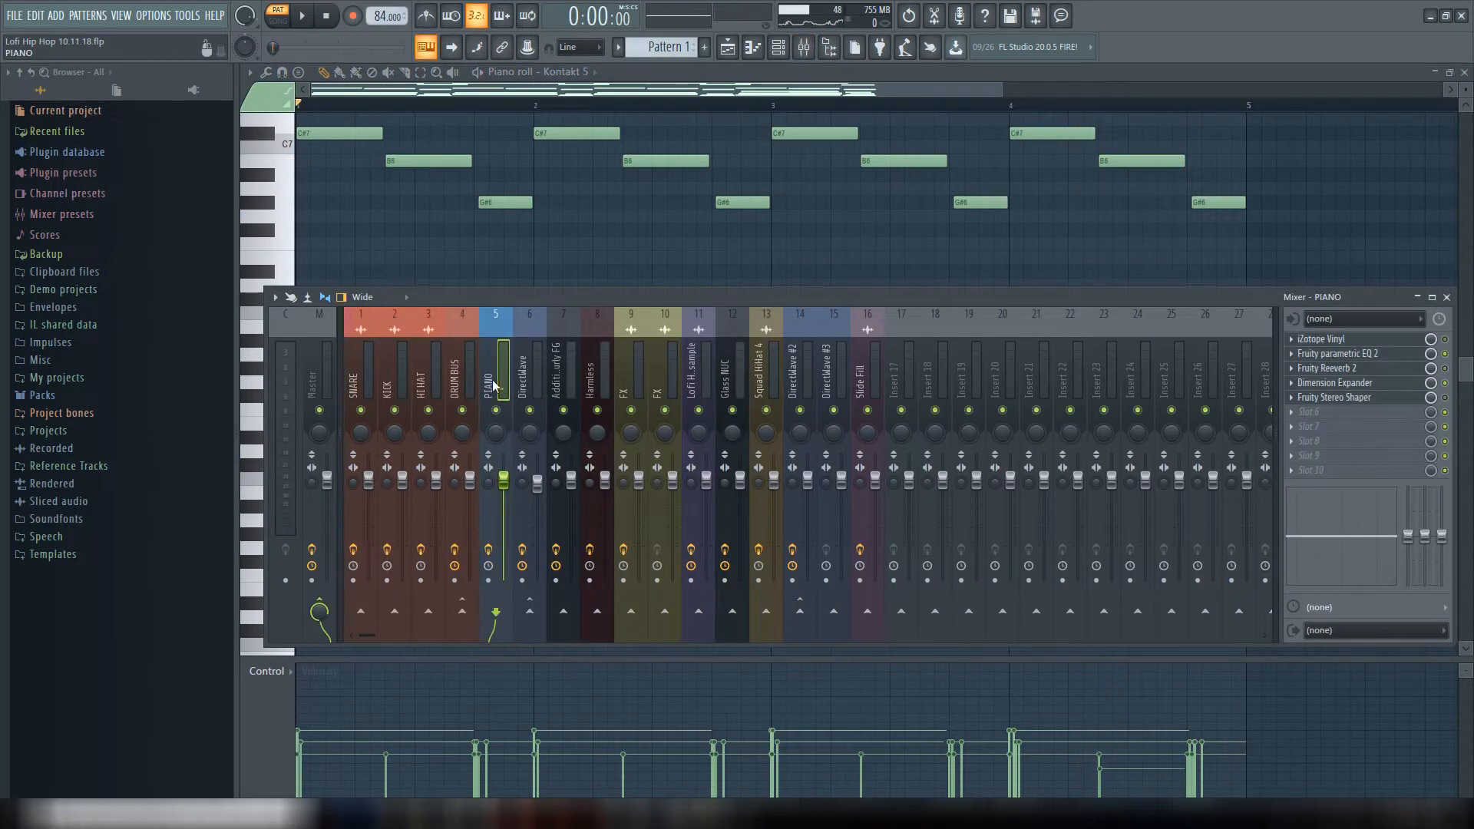
{"action": "left_click", "coordinate": [1335, 352]}
{"action": "left_click", "coordinate": [1336, 341]}
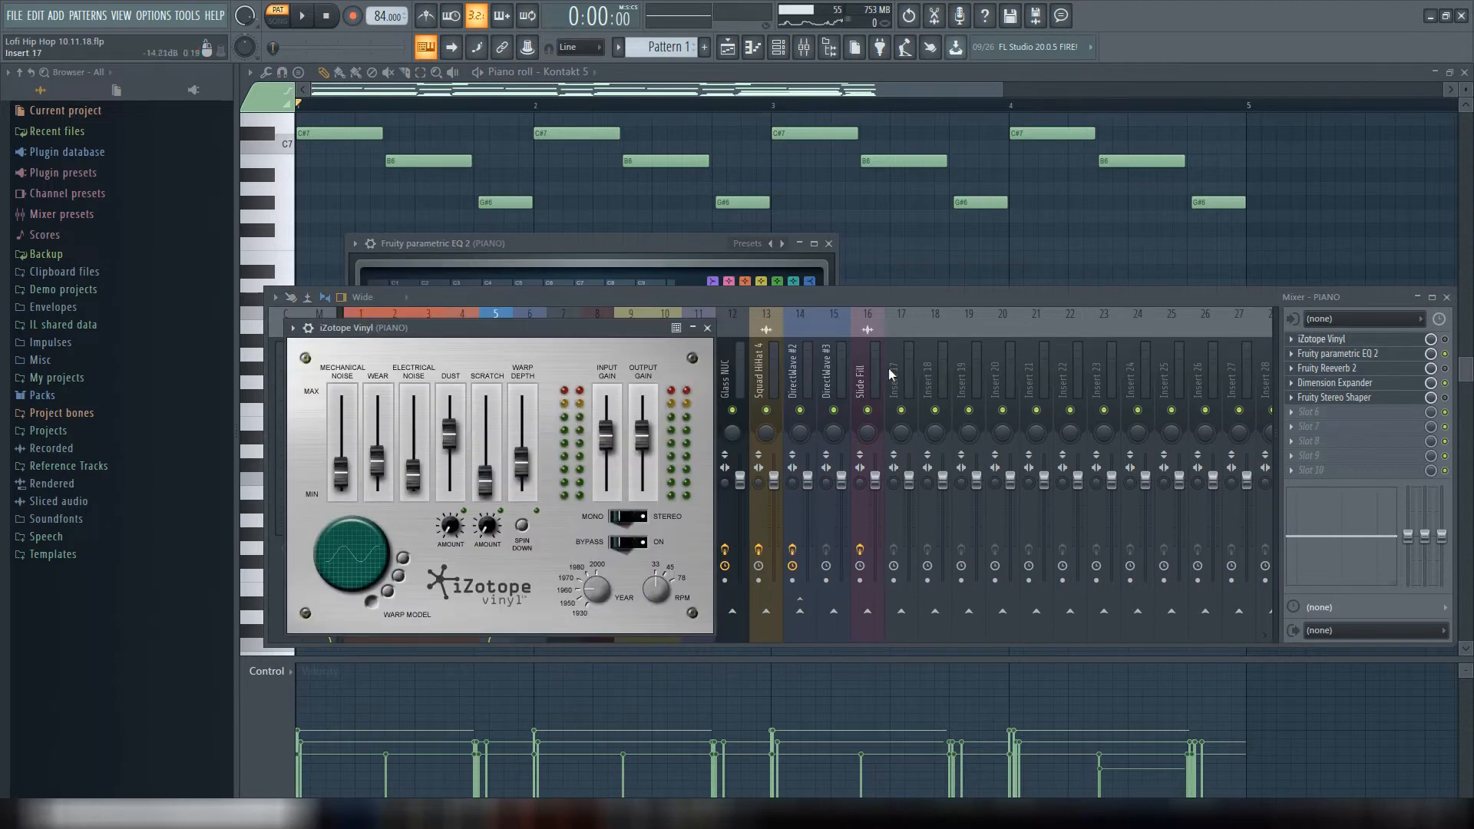
{"action": "left_click_drag", "start_coordinate": [470, 328], "coordinate": [482, 328]}
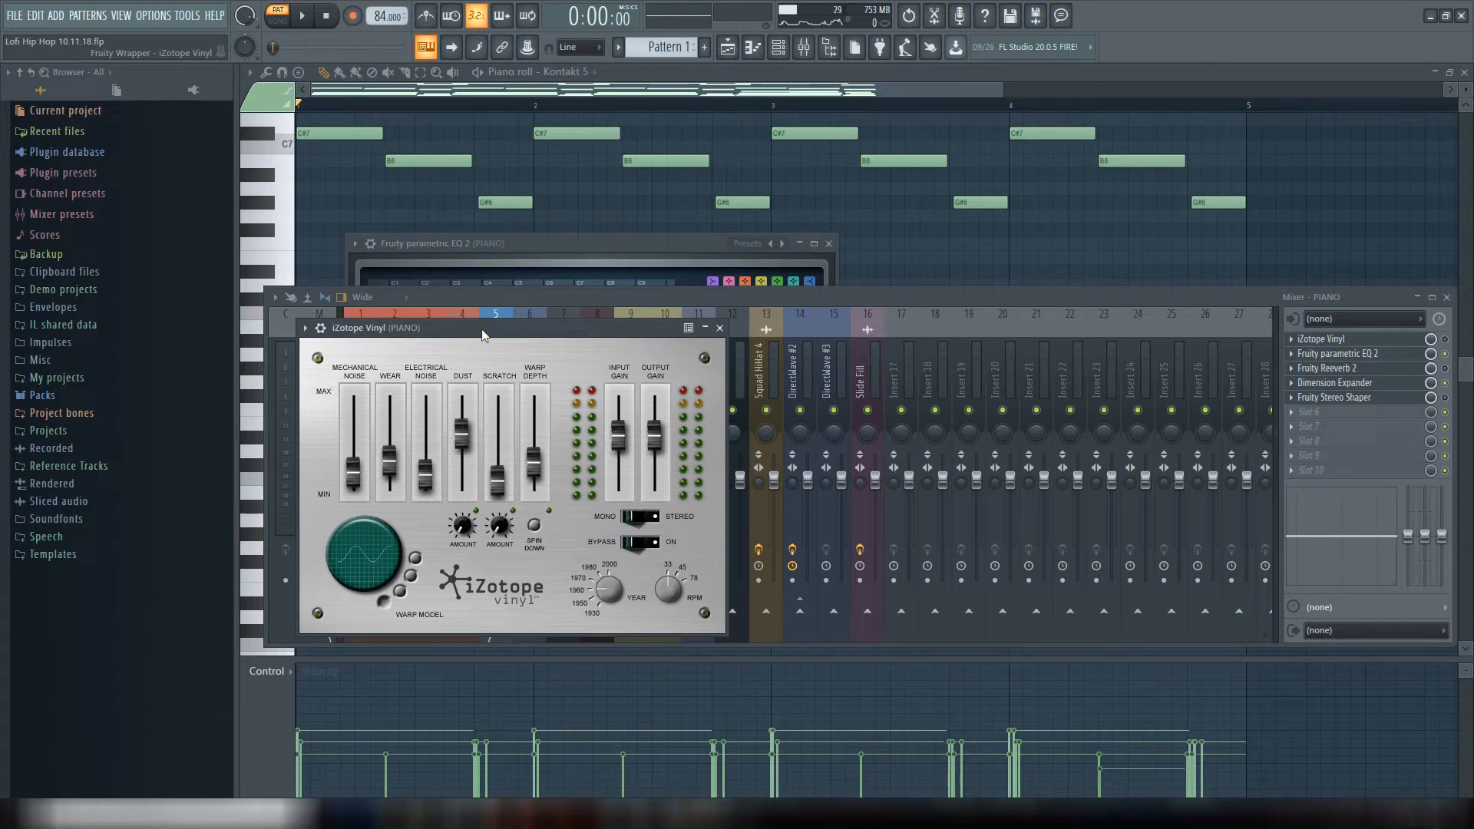
{"action": "left_click_drag", "start_coordinate": [482, 329], "coordinate": [495, 338]}
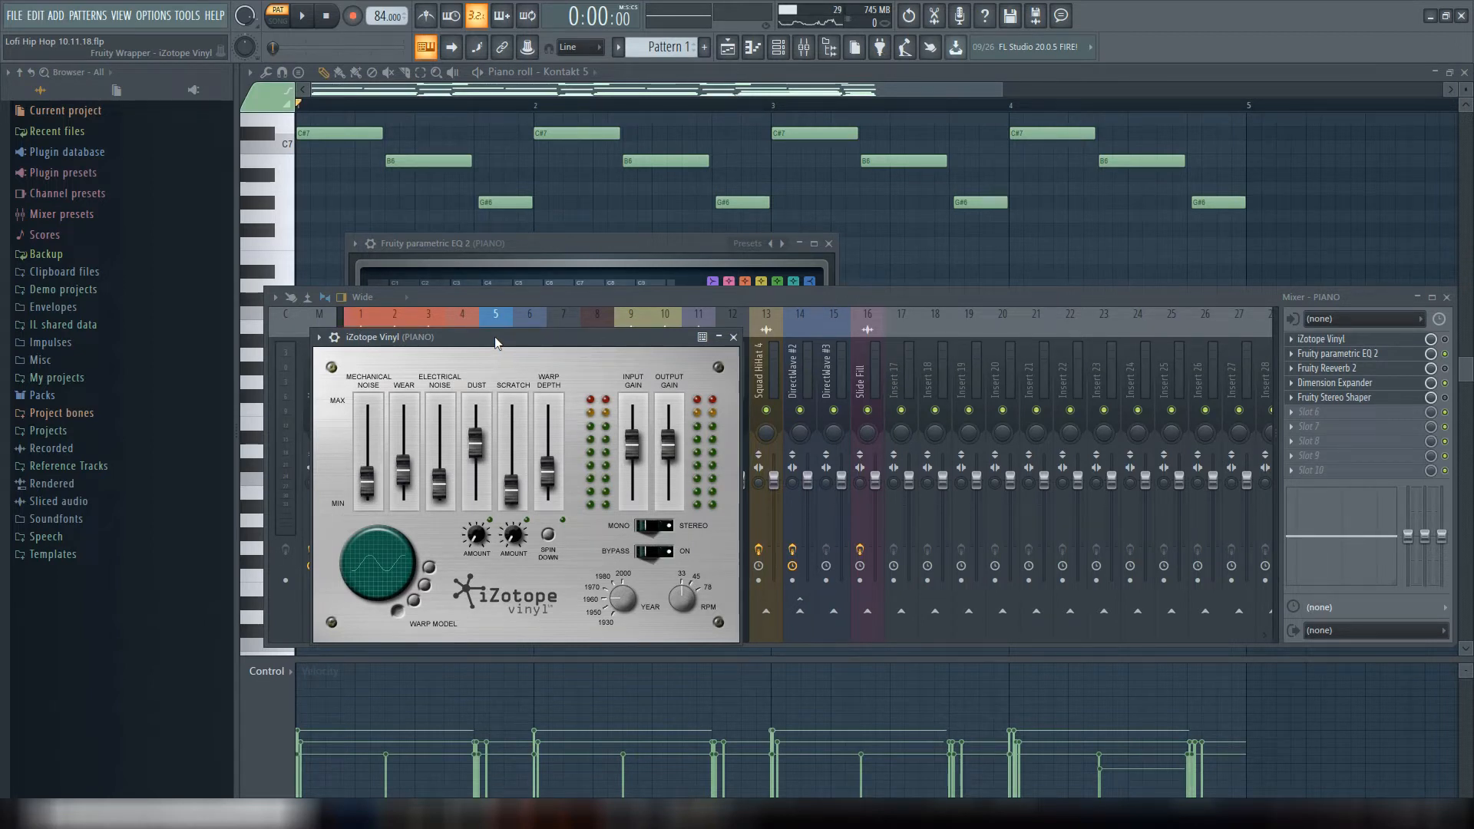
{"action": "left_click_drag", "start_coordinate": [495, 338], "coordinate": [502, 346]}
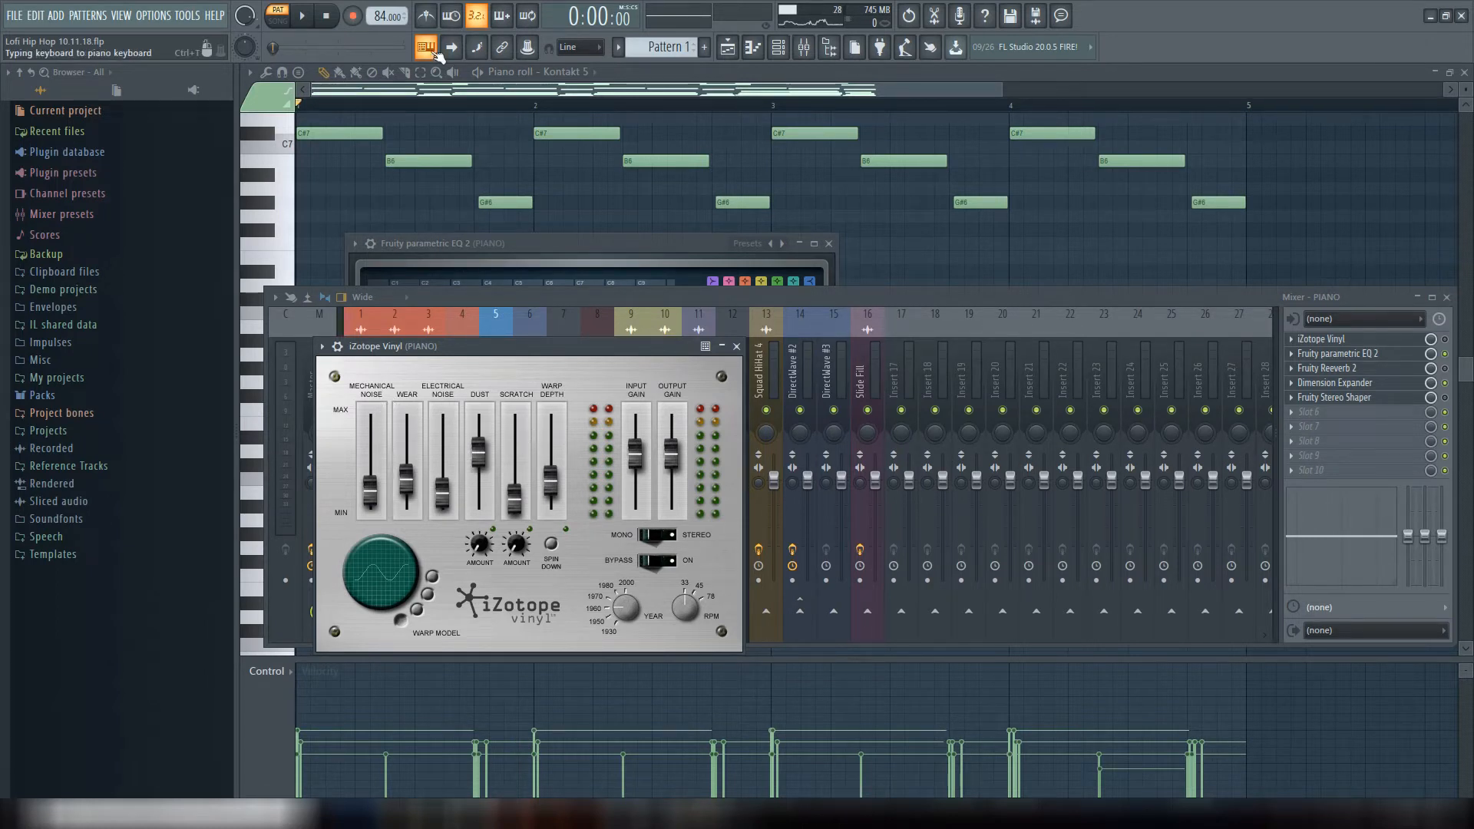
- Play Pattern 1 and toggle iZotope Vinyl on the PIANO mixer track to compare the sound
{"action": "left_click", "coordinate": [304, 17]}
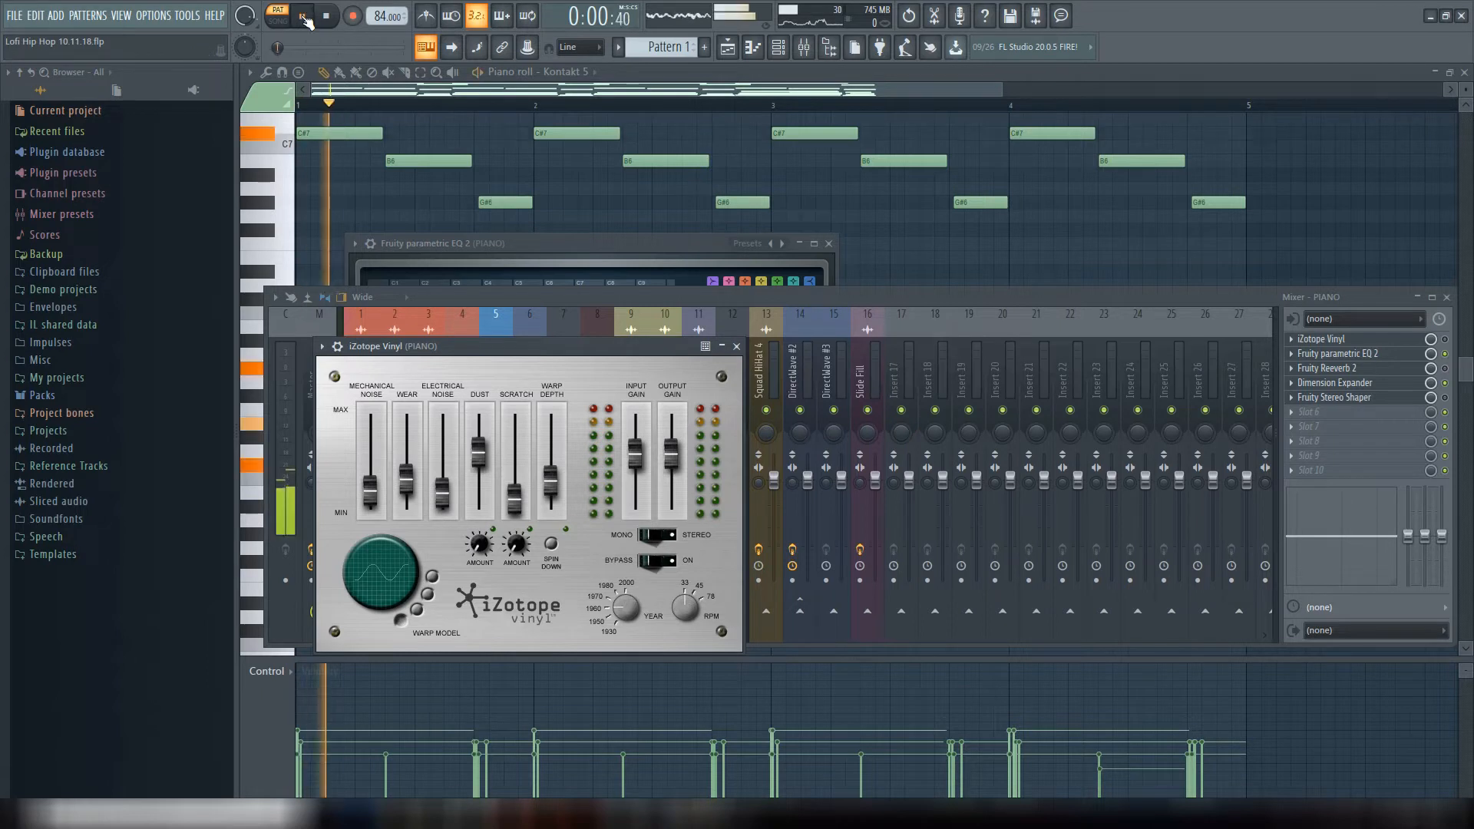
{"action": "left_click", "coordinate": [1445, 339]}
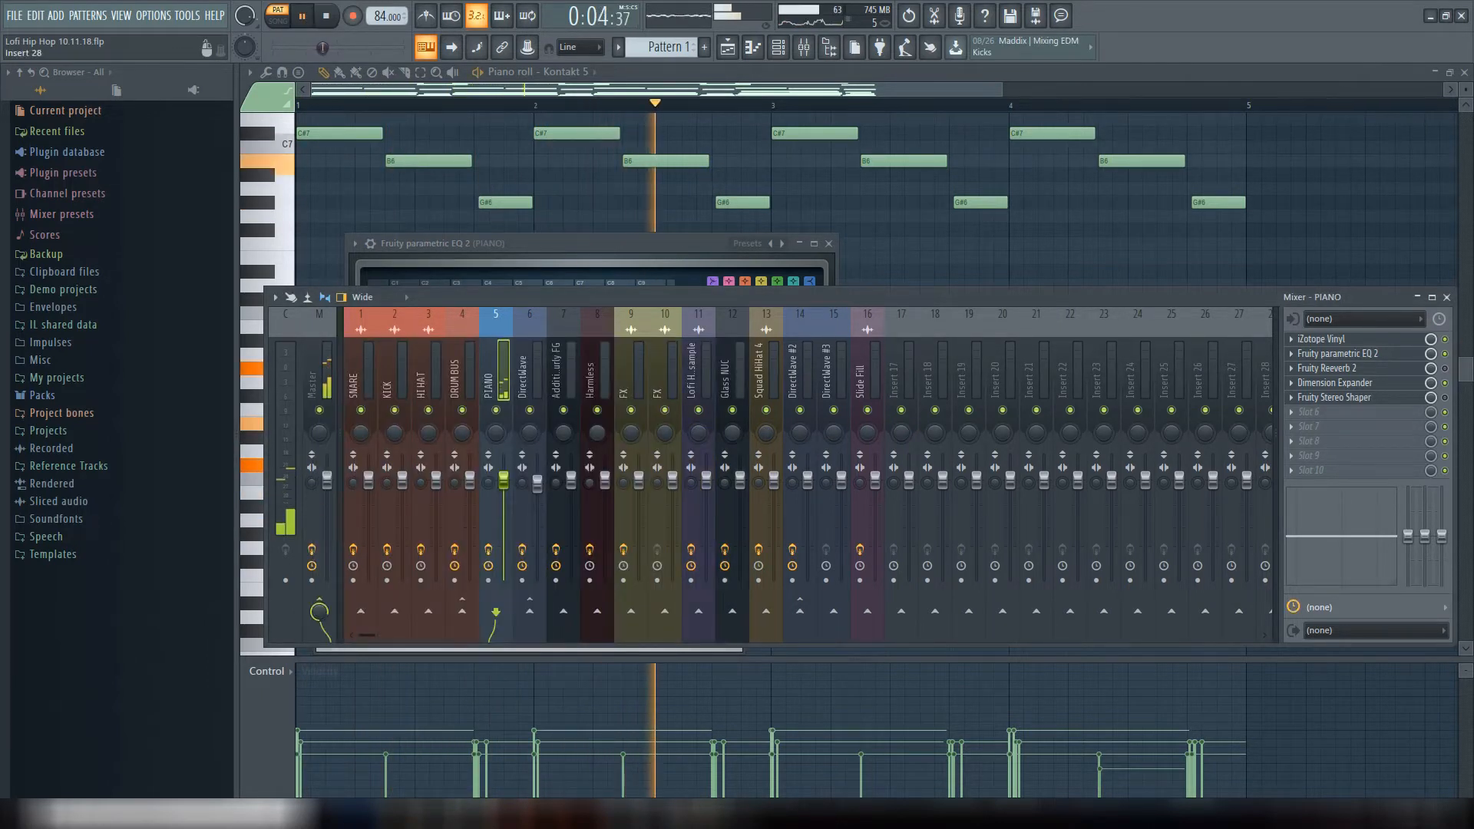
{"action": "left_click", "coordinate": [1378, 343]}
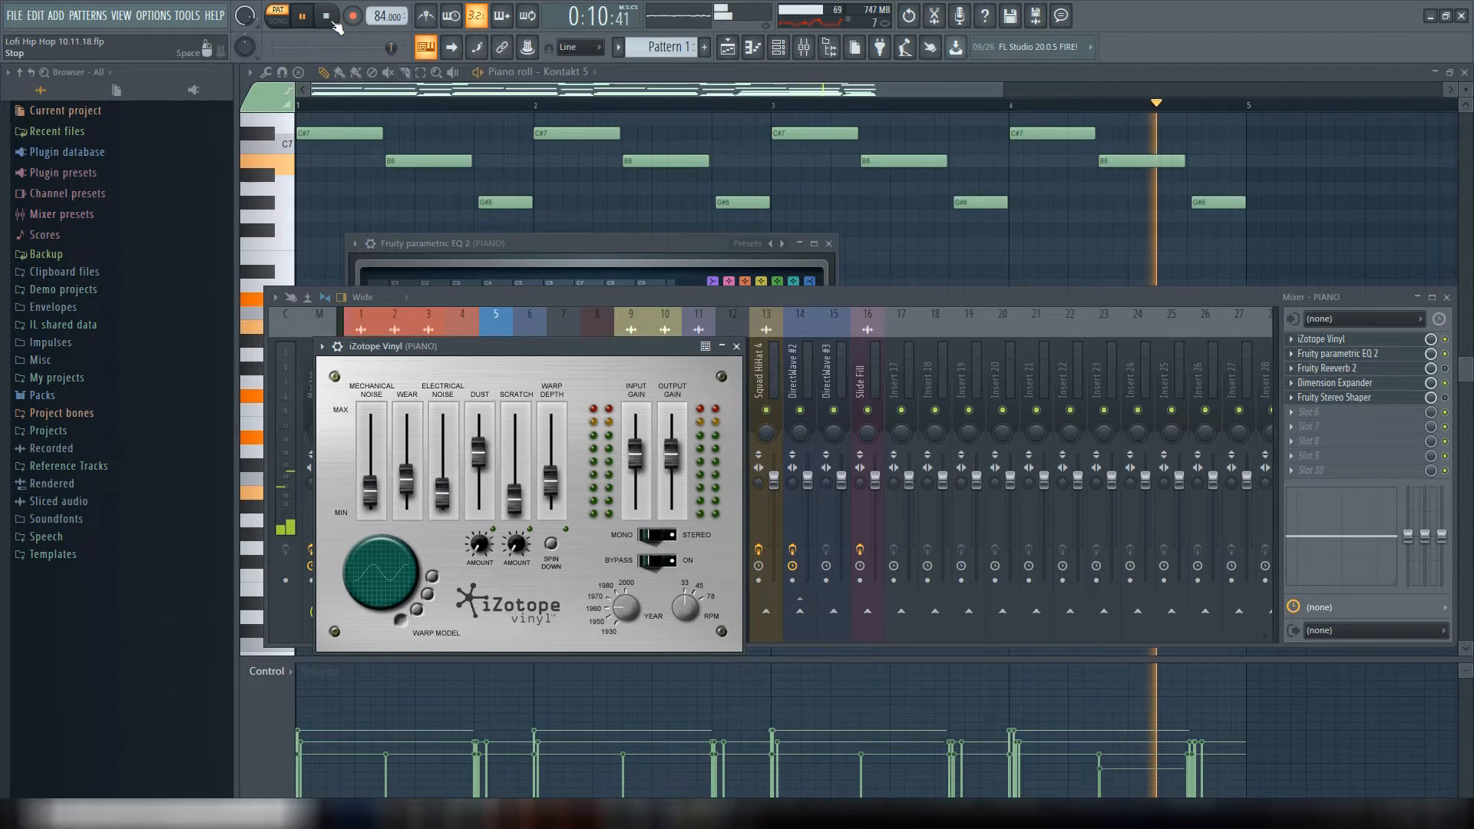
- Lower the Dust amount in iZotope Vinyl and set its Year to 1950 during playback, then stop the pattern
{"action": "mouse_move", "coordinate": [375, 493]}
{"action": "left_click_drag", "start_coordinate": [376, 493], "coordinate": [551, 479]}
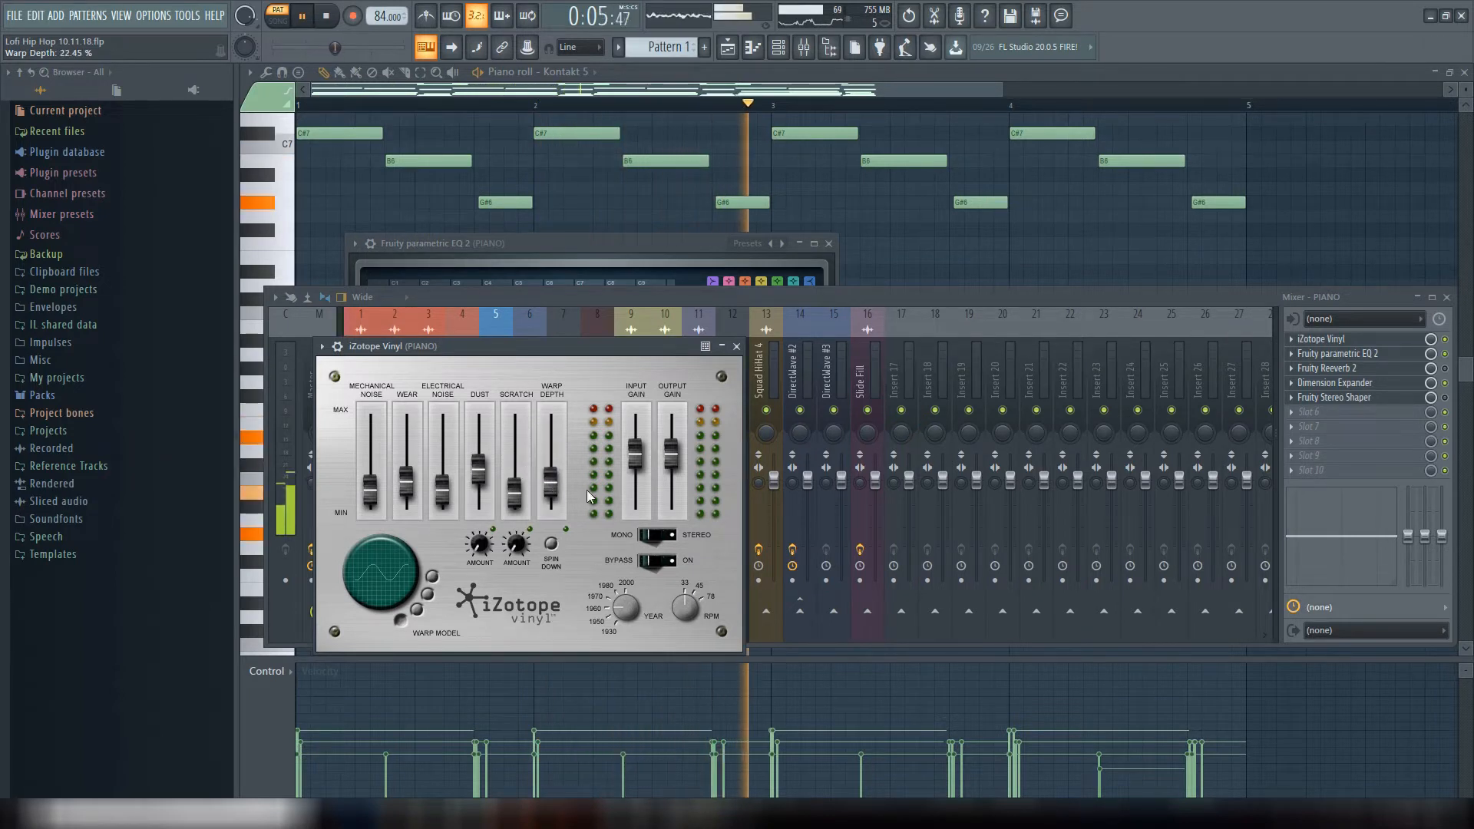
{"action": "left_click_drag", "start_coordinate": [620, 611], "coordinate": [616, 613]}
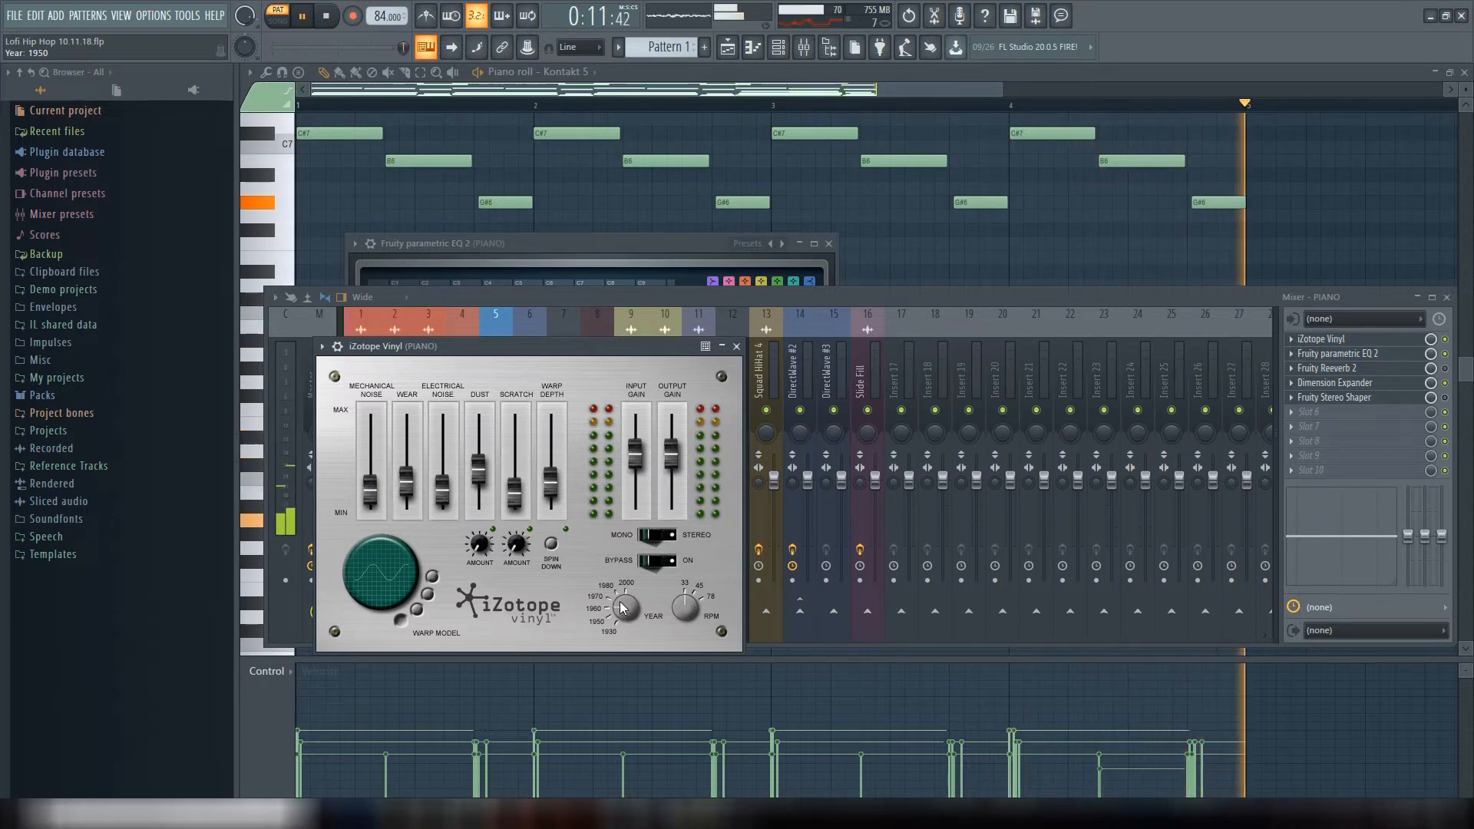
{"action": "key", "text": "space"}
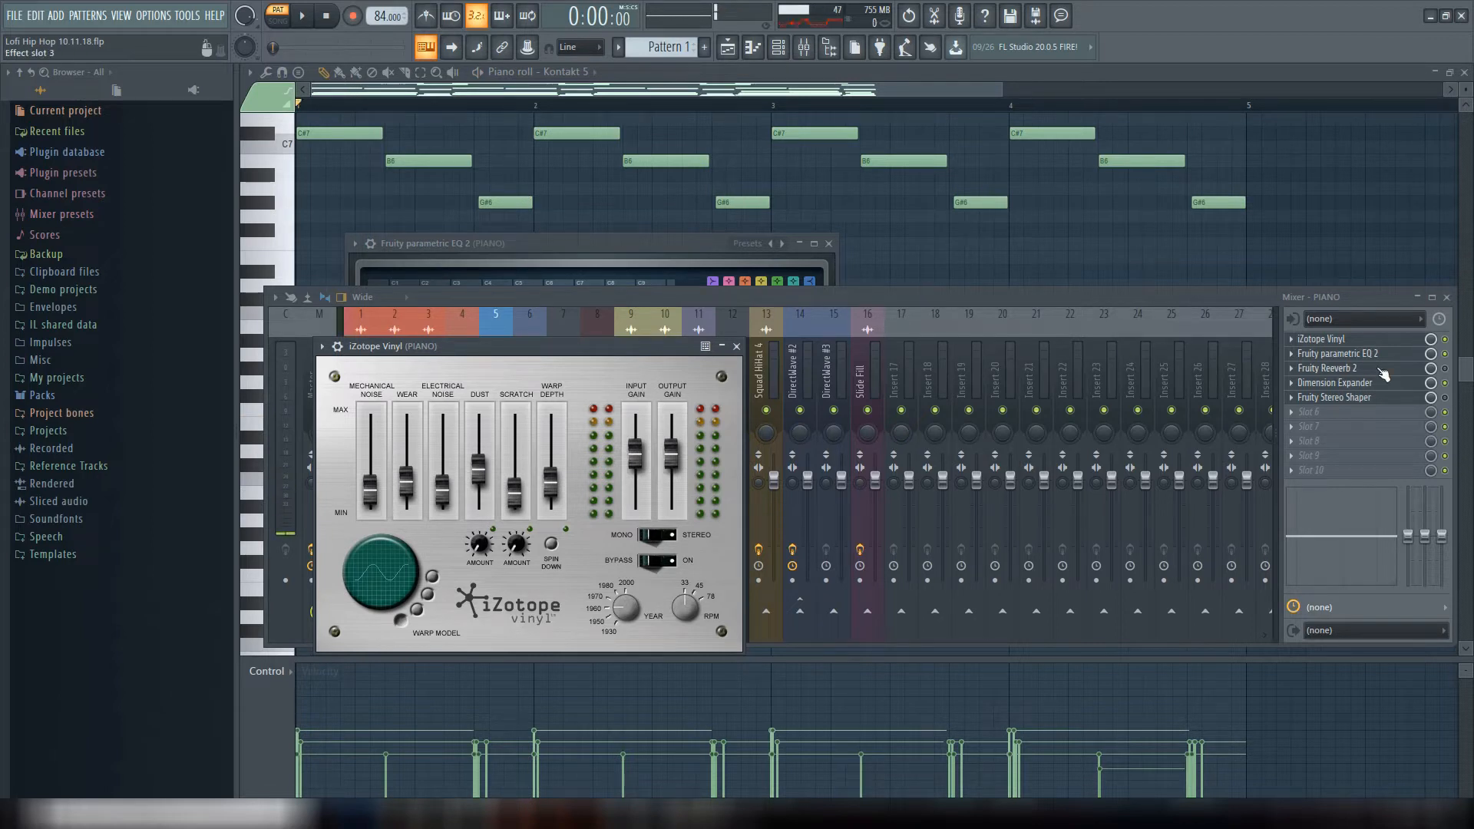
- Toggle iZotope Vinyl on the PIANO mixer track and inspect the Fruity parametric EQ 2 and iZotope Vinyl settings
{"action": "left_click", "coordinate": [1445, 340]}
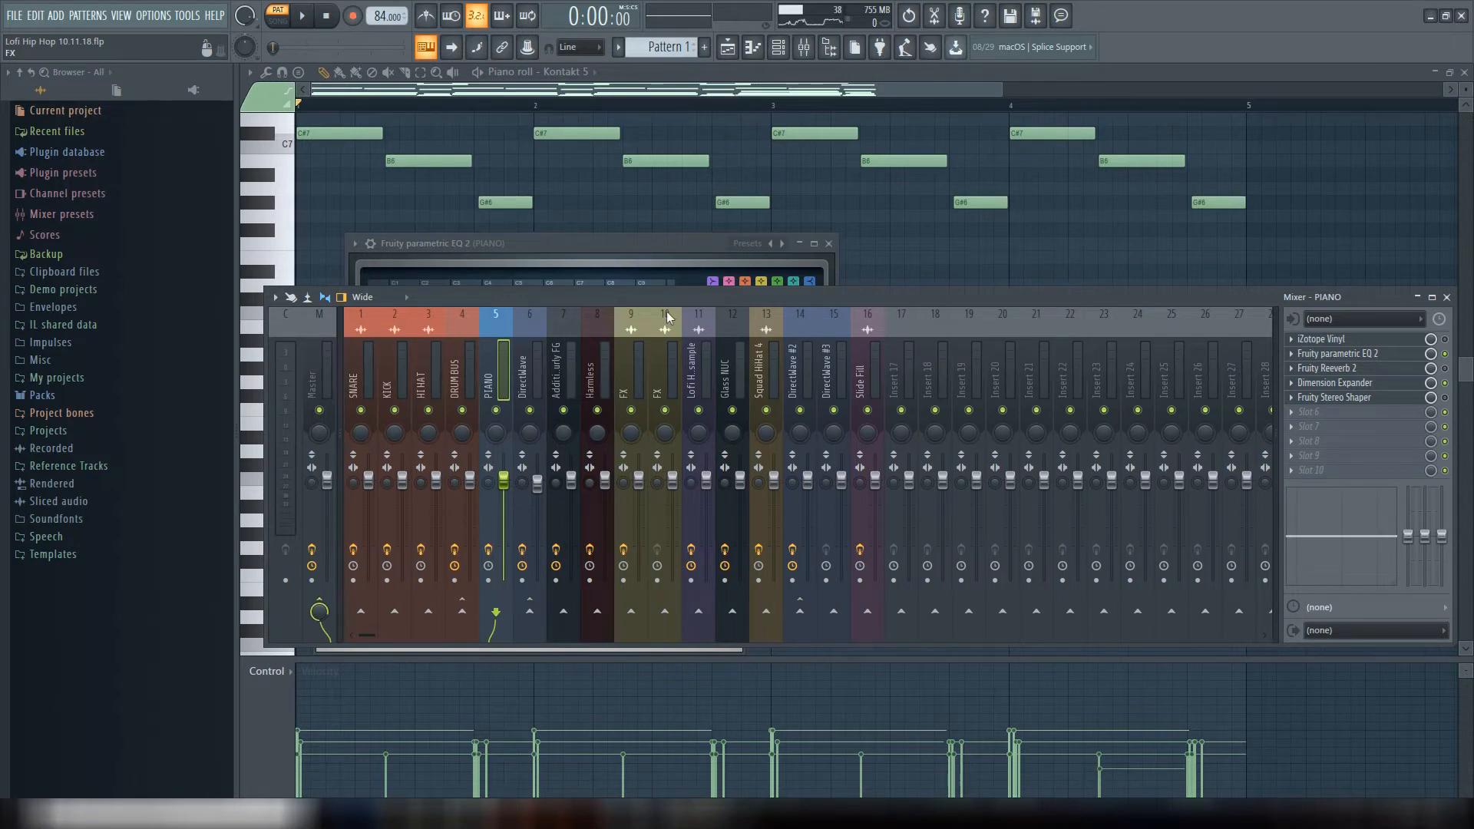
{"action": "left_click", "coordinate": [1313, 353]}
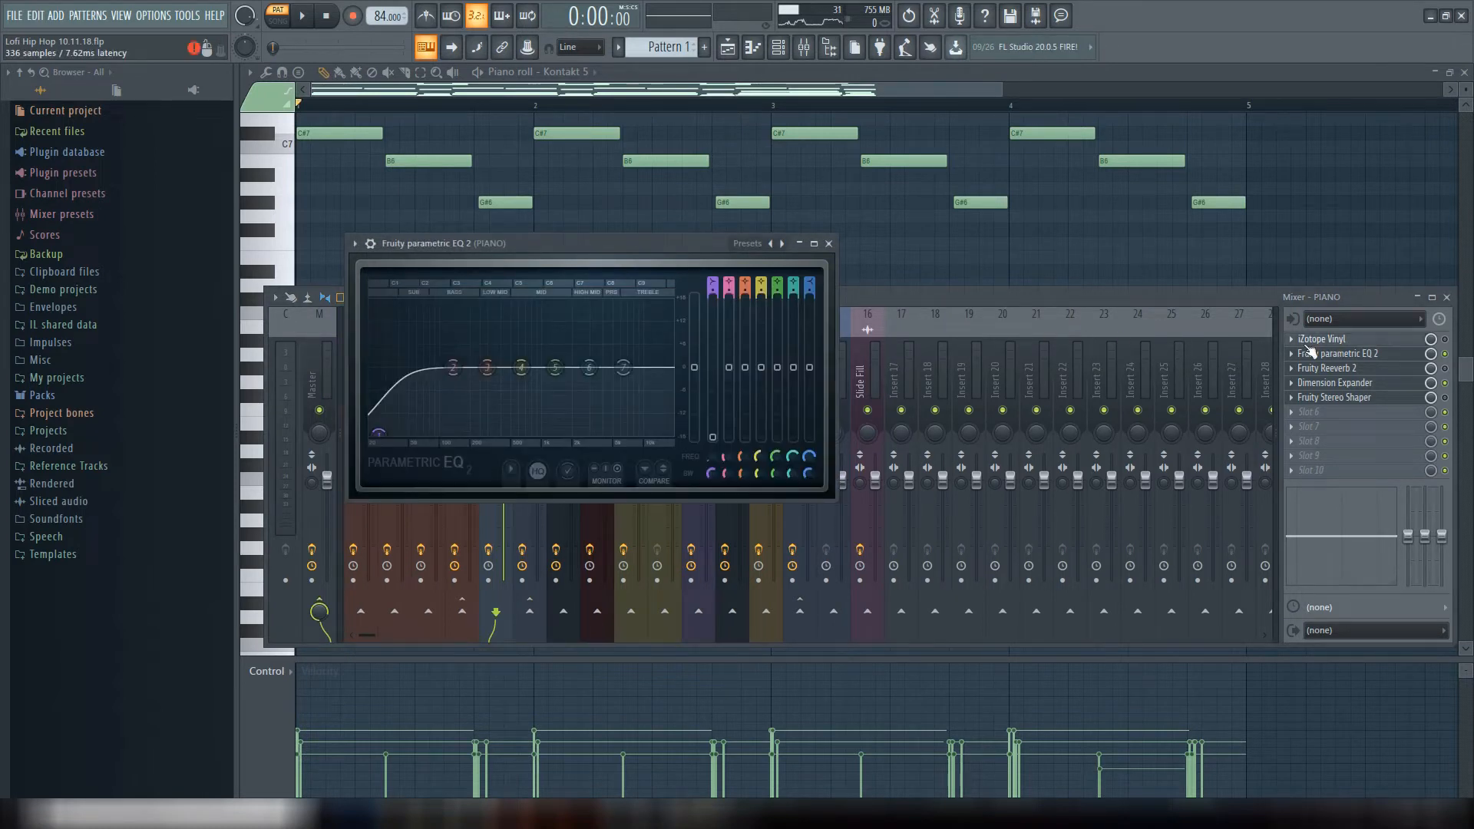
{"action": "left_click", "coordinate": [1314, 340]}
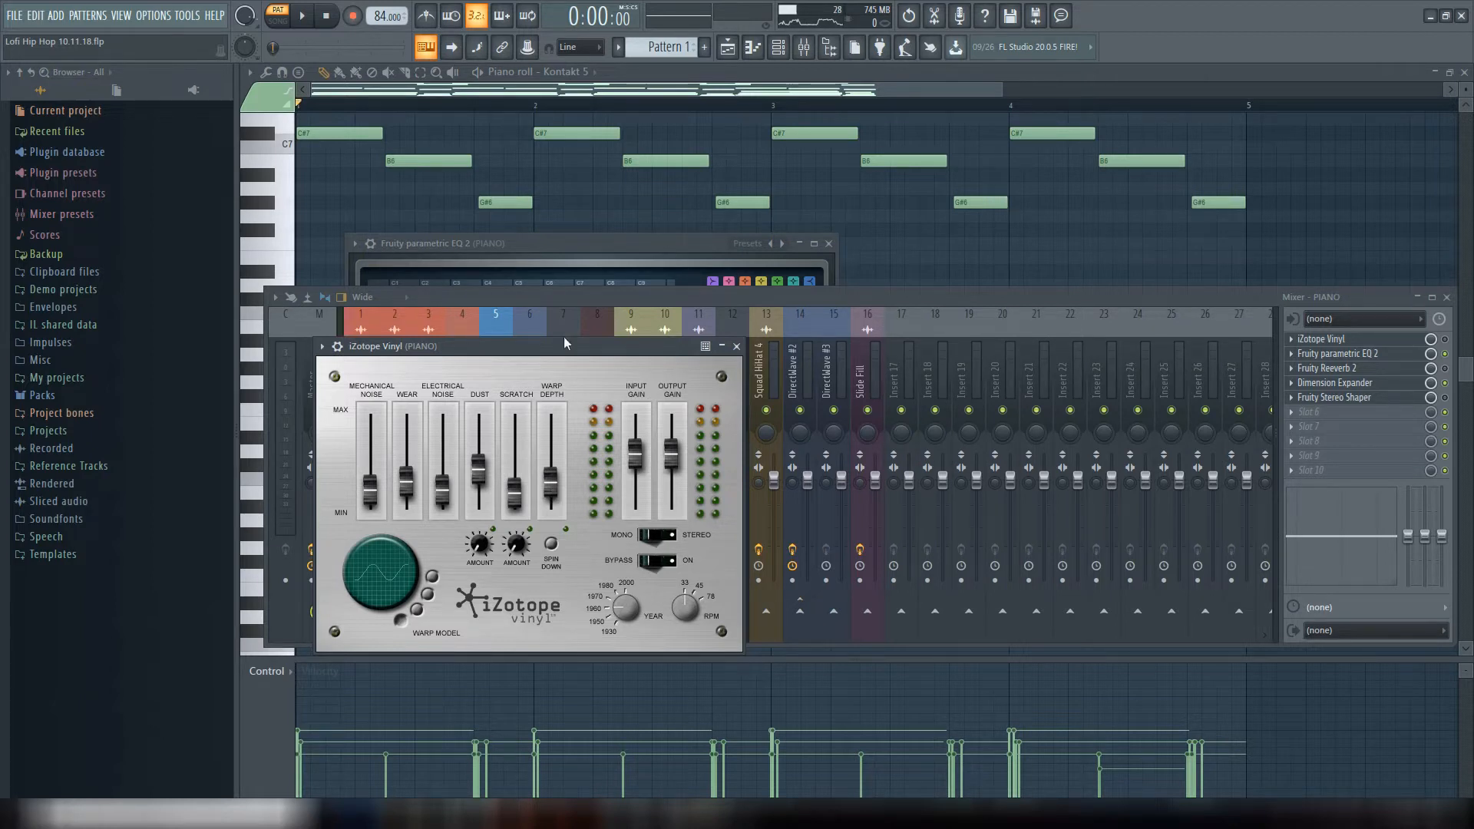
- Return from the Kontakt 5 notes to the playlist and enable the second PIANO track below VIOLIN alongside the first
{"action": "left_click", "coordinate": [497, 98]}
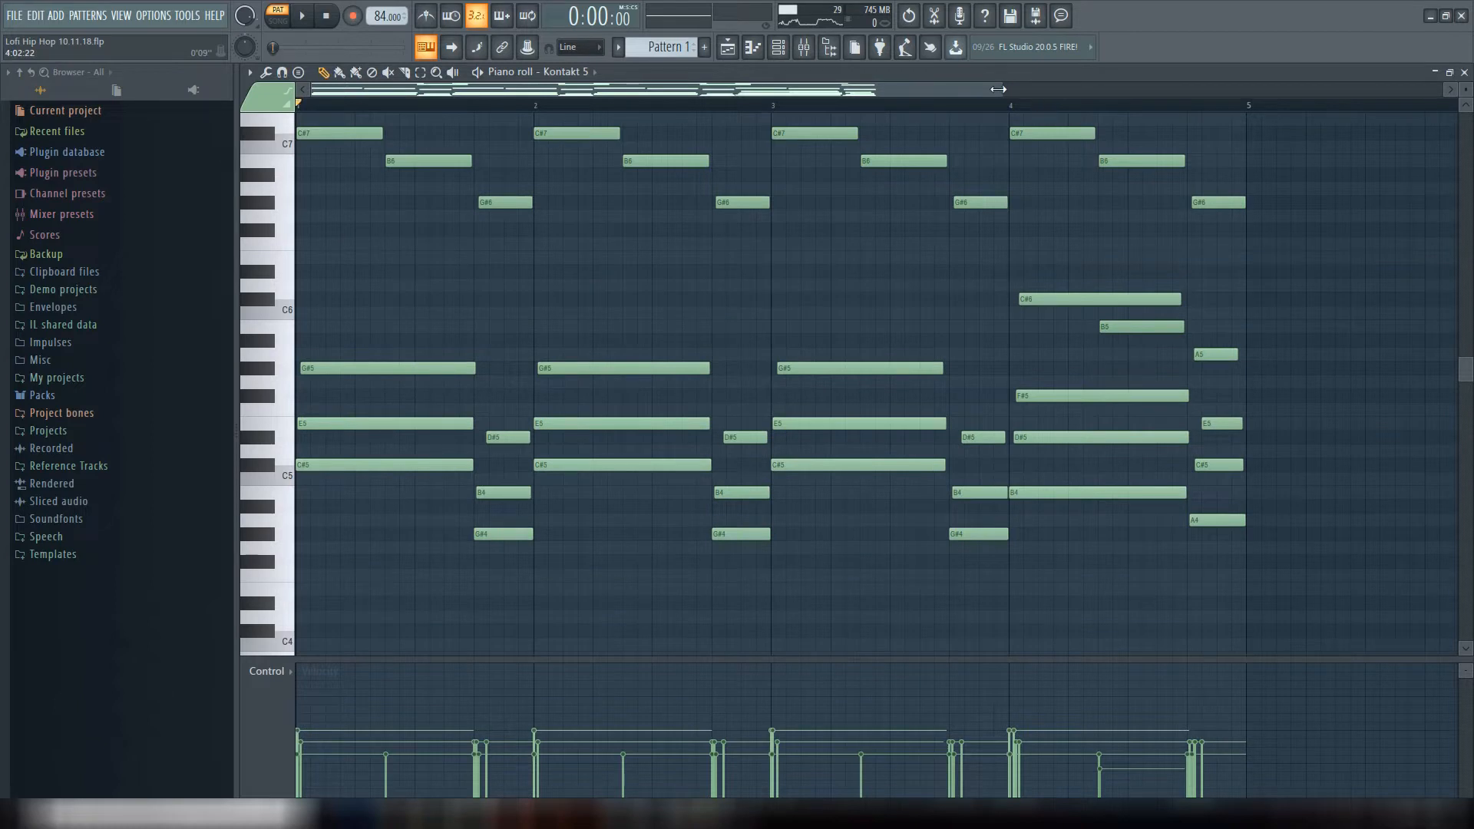
{"action": "left_click_drag", "start_coordinate": [1002, 89], "coordinate": [984, 90]}
{"action": "left_click", "coordinate": [729, 48]}
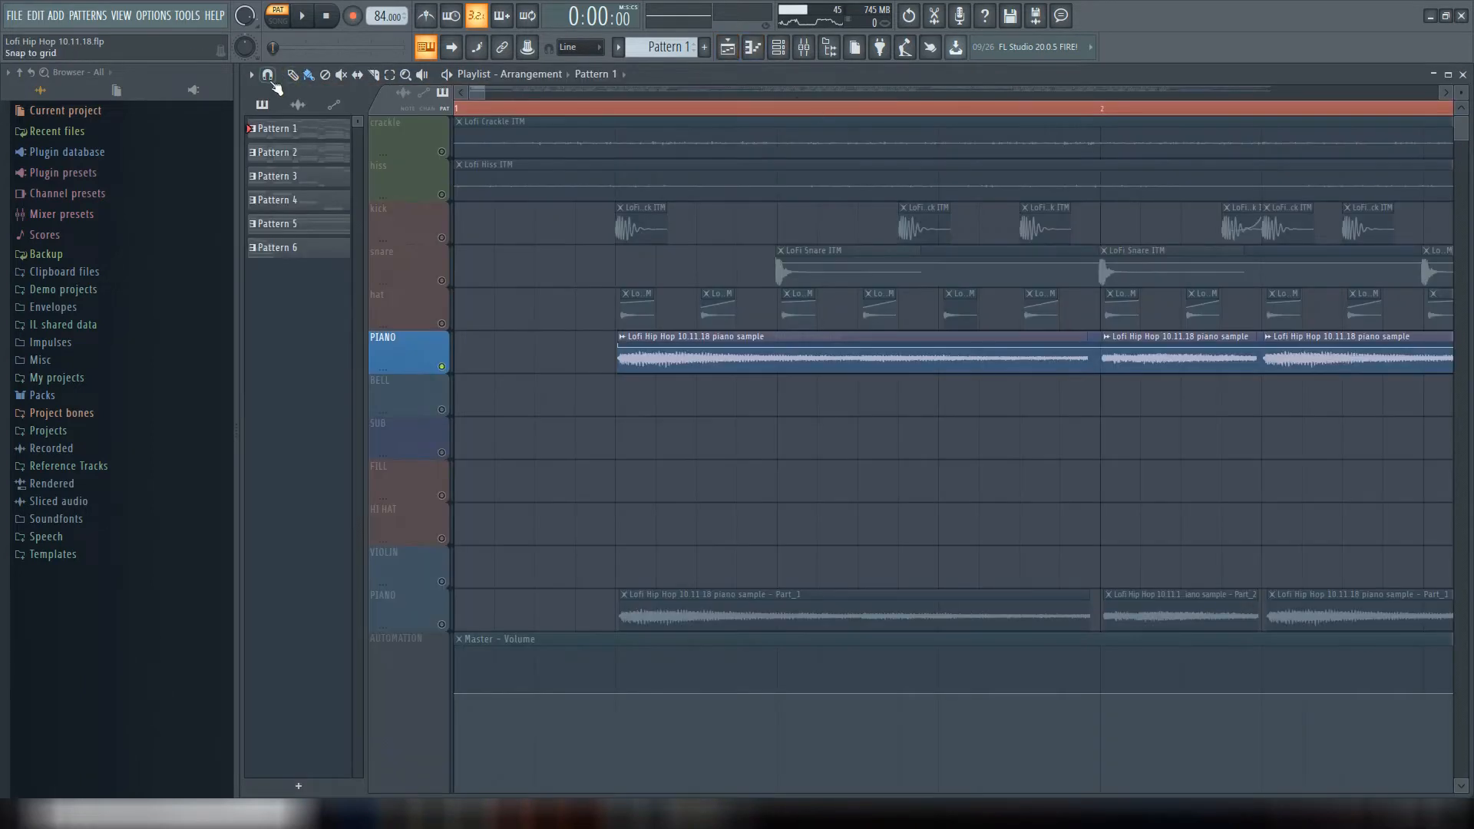
{"action": "left_click", "coordinate": [443, 368]}
{"action": "left_click", "coordinate": [443, 368]}
{"action": "left_click", "coordinate": [442, 622]}
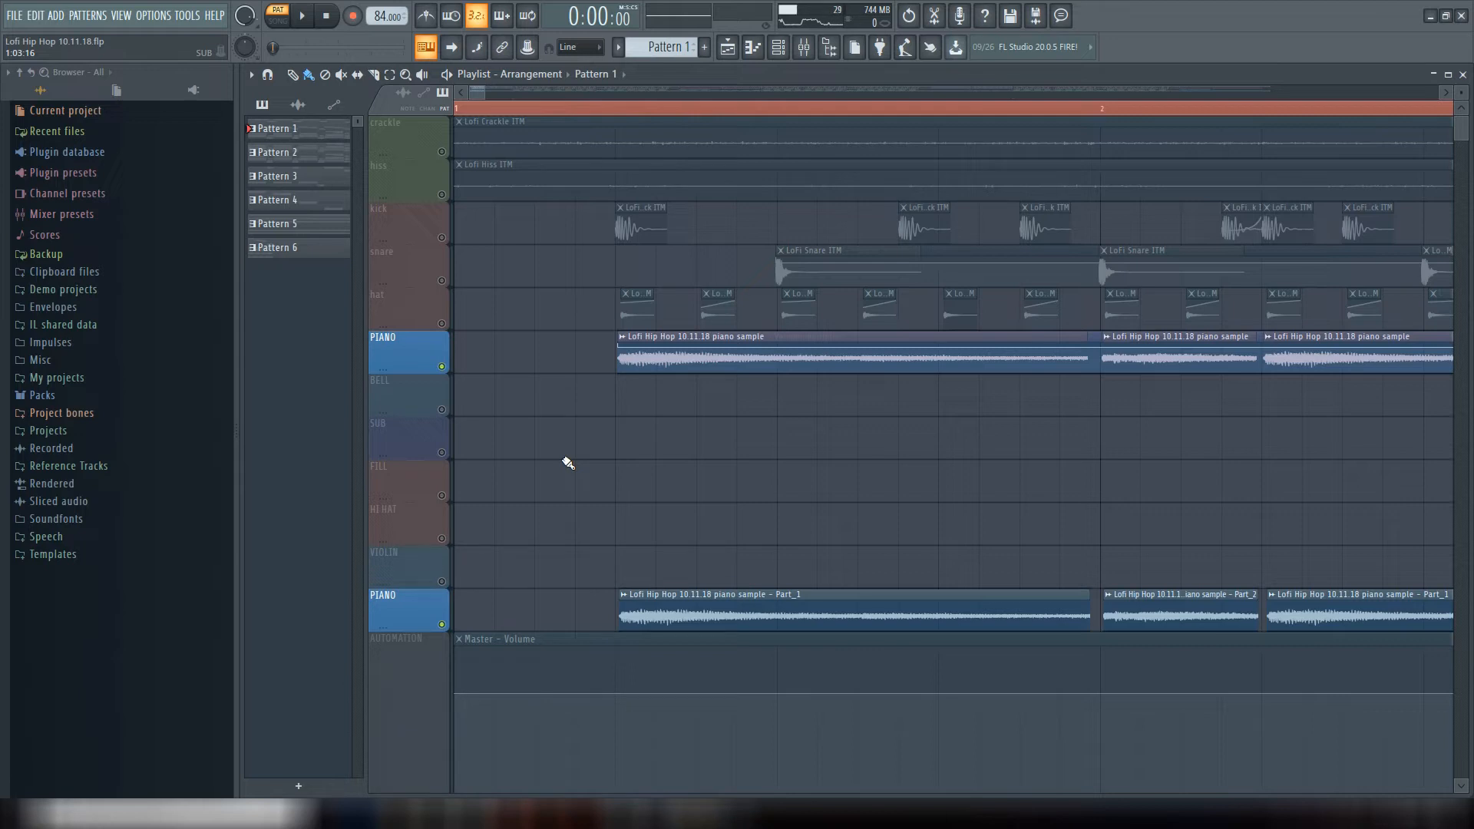
- Examine the effects chain on the DirectWave mixer track and compare the clips on the two PIANO playlist tracks
{"action": "left_click", "coordinate": [806, 54]}
{"action": "left_click", "coordinate": [805, 49]}
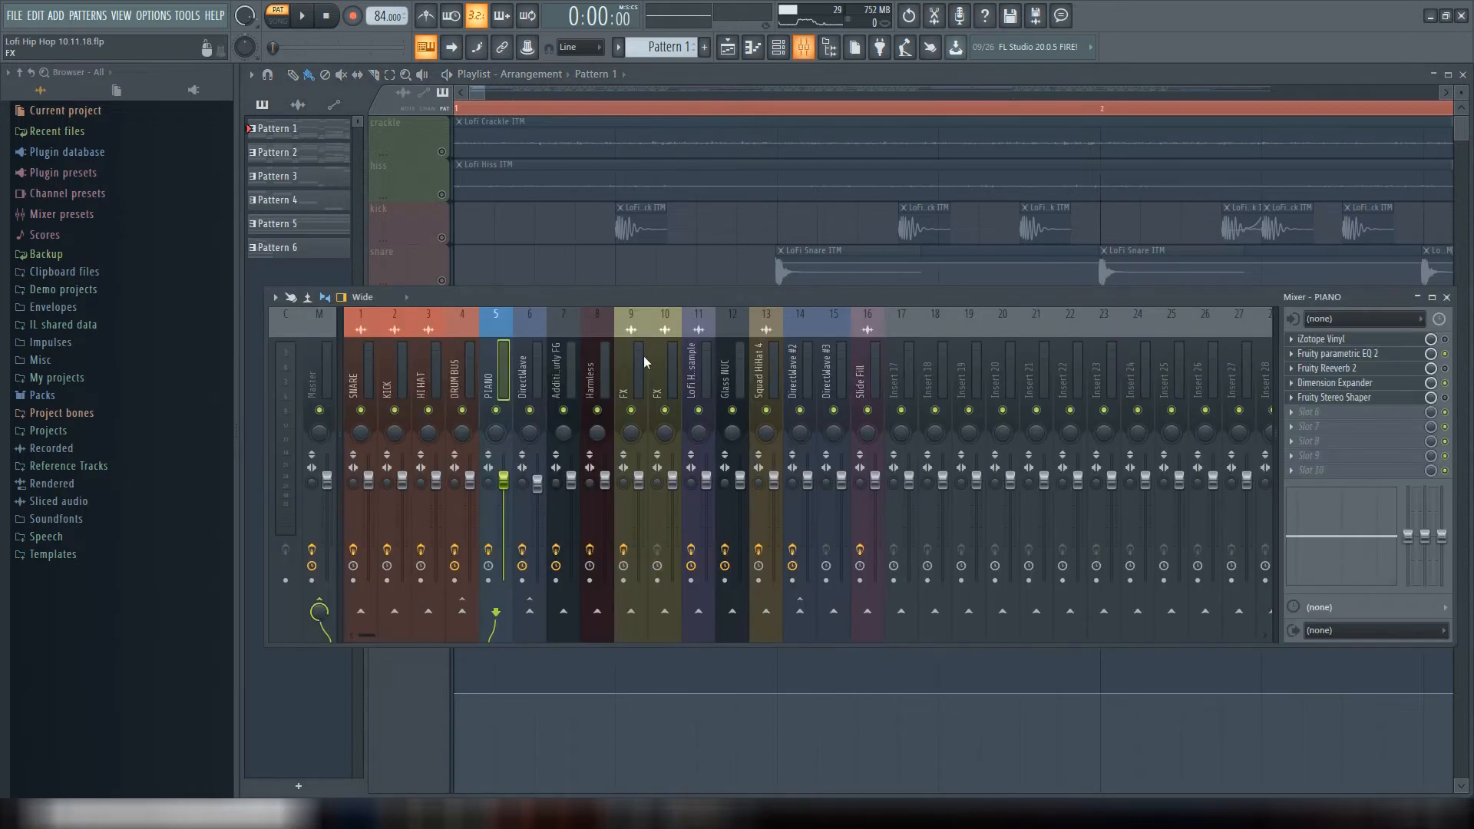
{"action": "left_click", "coordinate": [531, 367]}
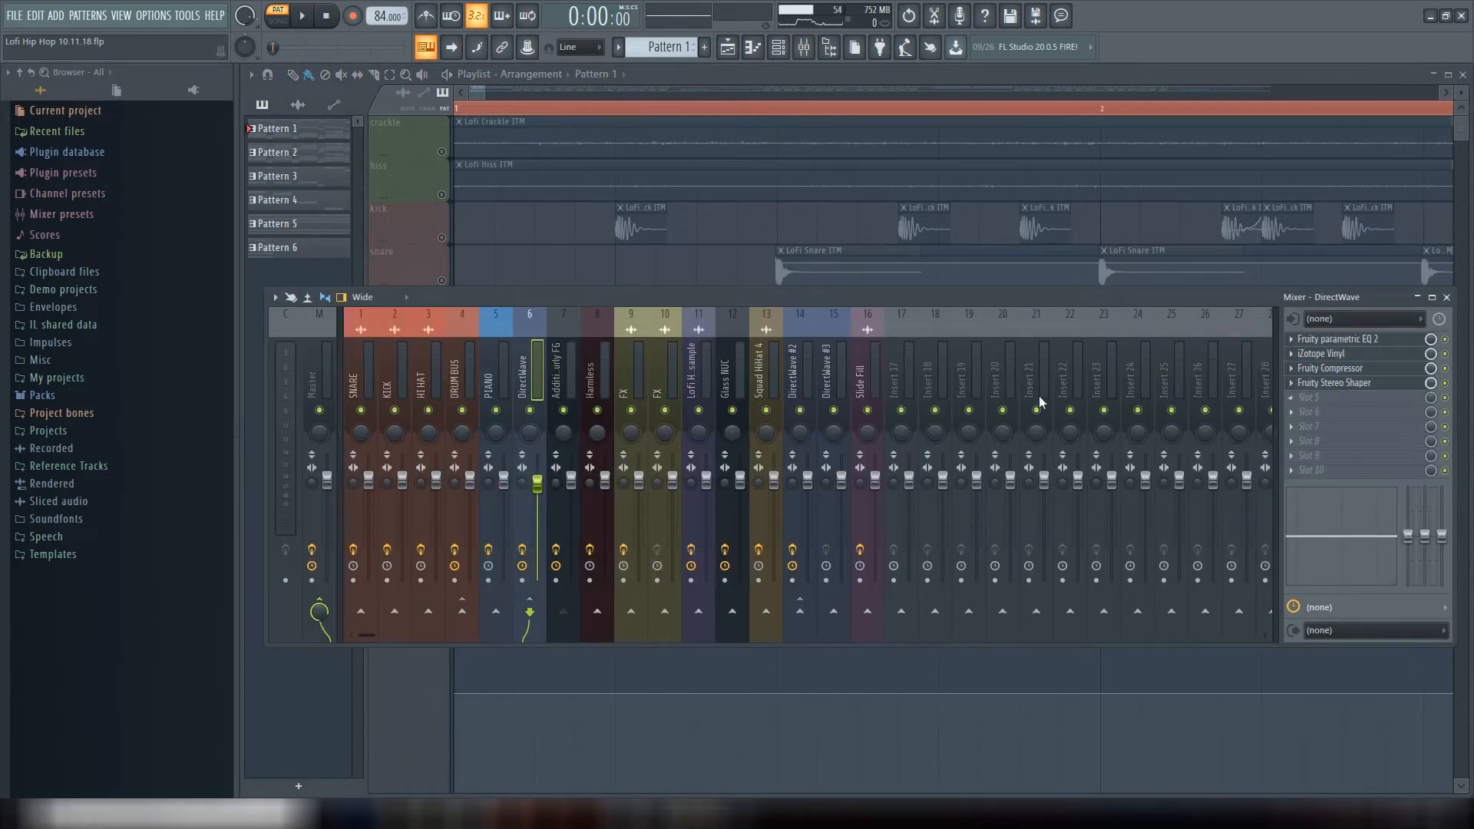
{"action": "key", "text": "F9"}
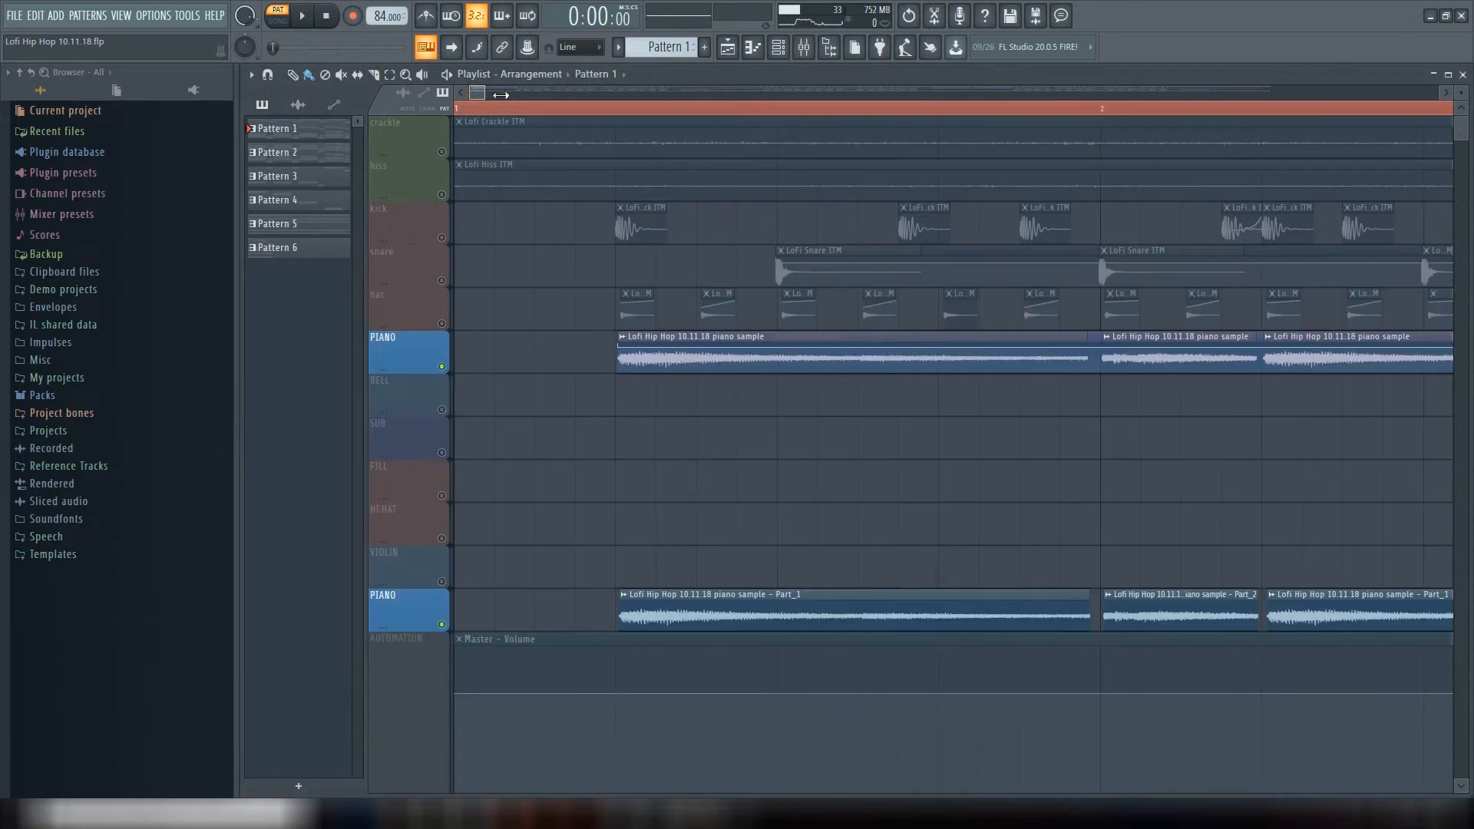
{"action": "mouse_move", "coordinate": [488, 93]}
{"action": "left_mouse_down"}
{"action": "mouse_move", "coordinate": [736, 98]}
{"action": "mouse_move", "coordinate": [496, 99]}
{"action": "left_mouse_up"}
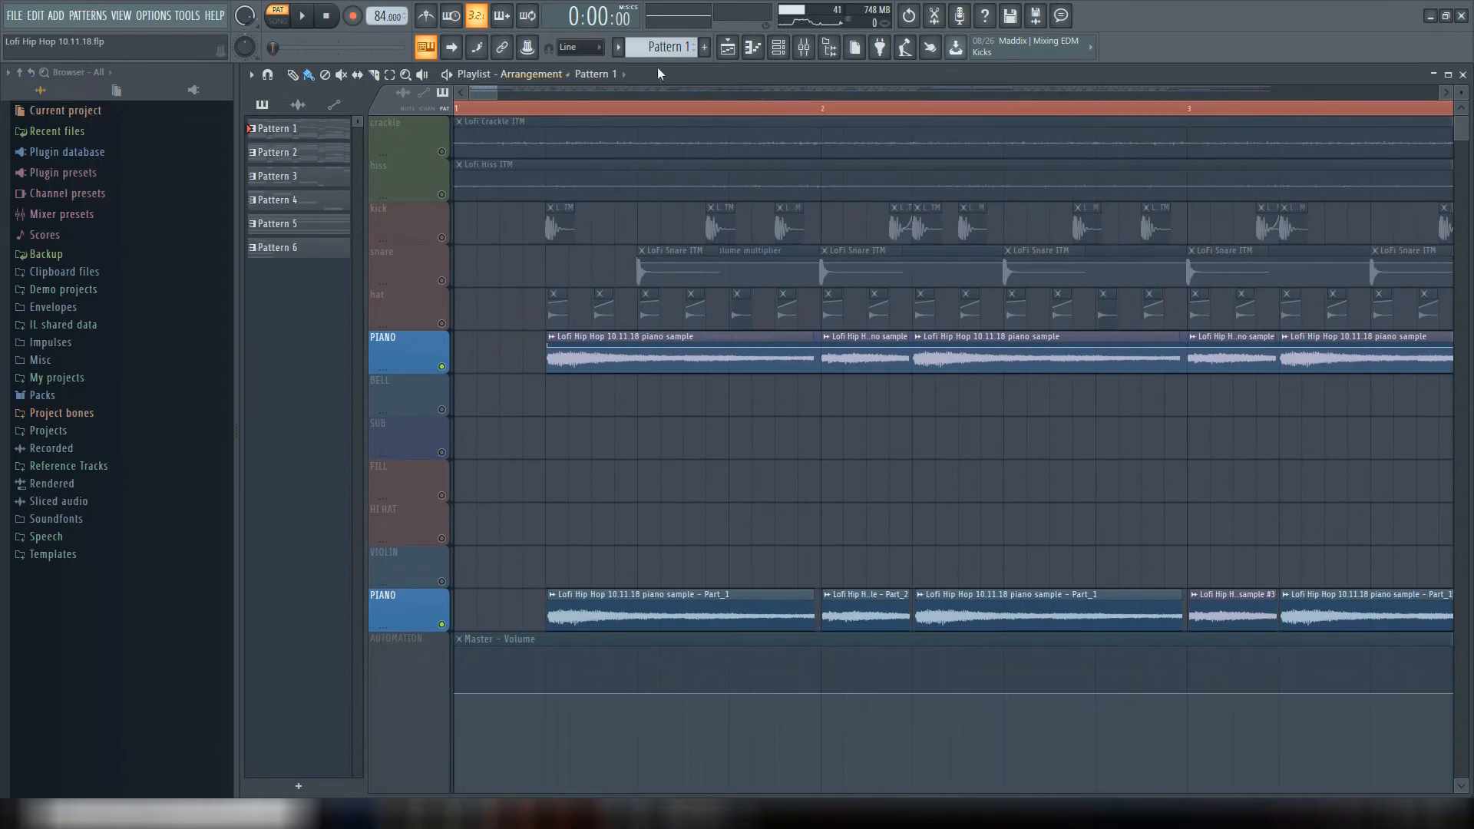
{"action": "left_click", "coordinate": [804, 47]}
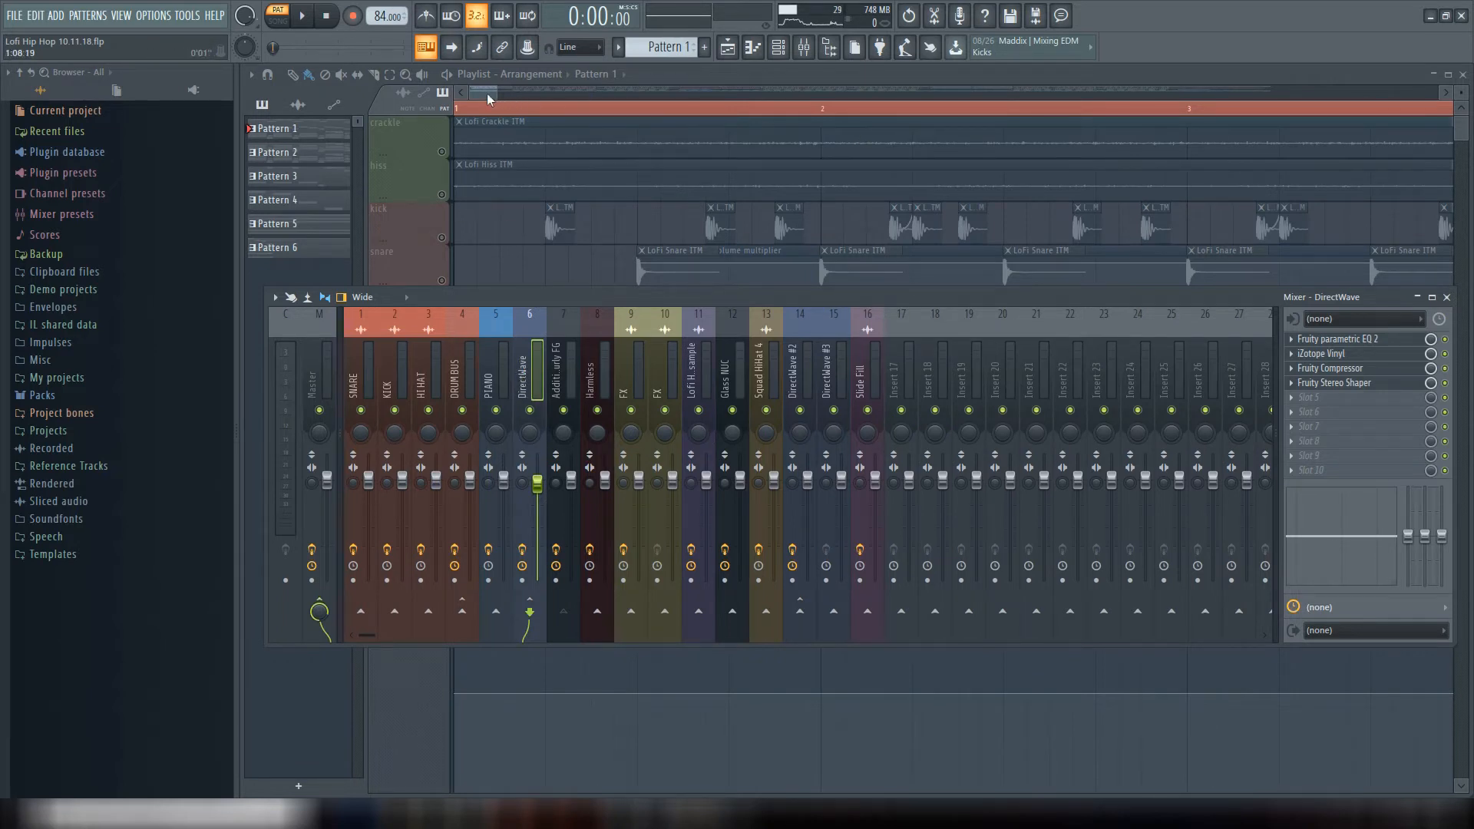
- Play both PIANO tracks in song mode from bar 1, jump playback to just after the start of bar 5, and stop
{"action": "left_click_drag", "start_coordinate": [495, 94], "coordinate": [510, 99]}
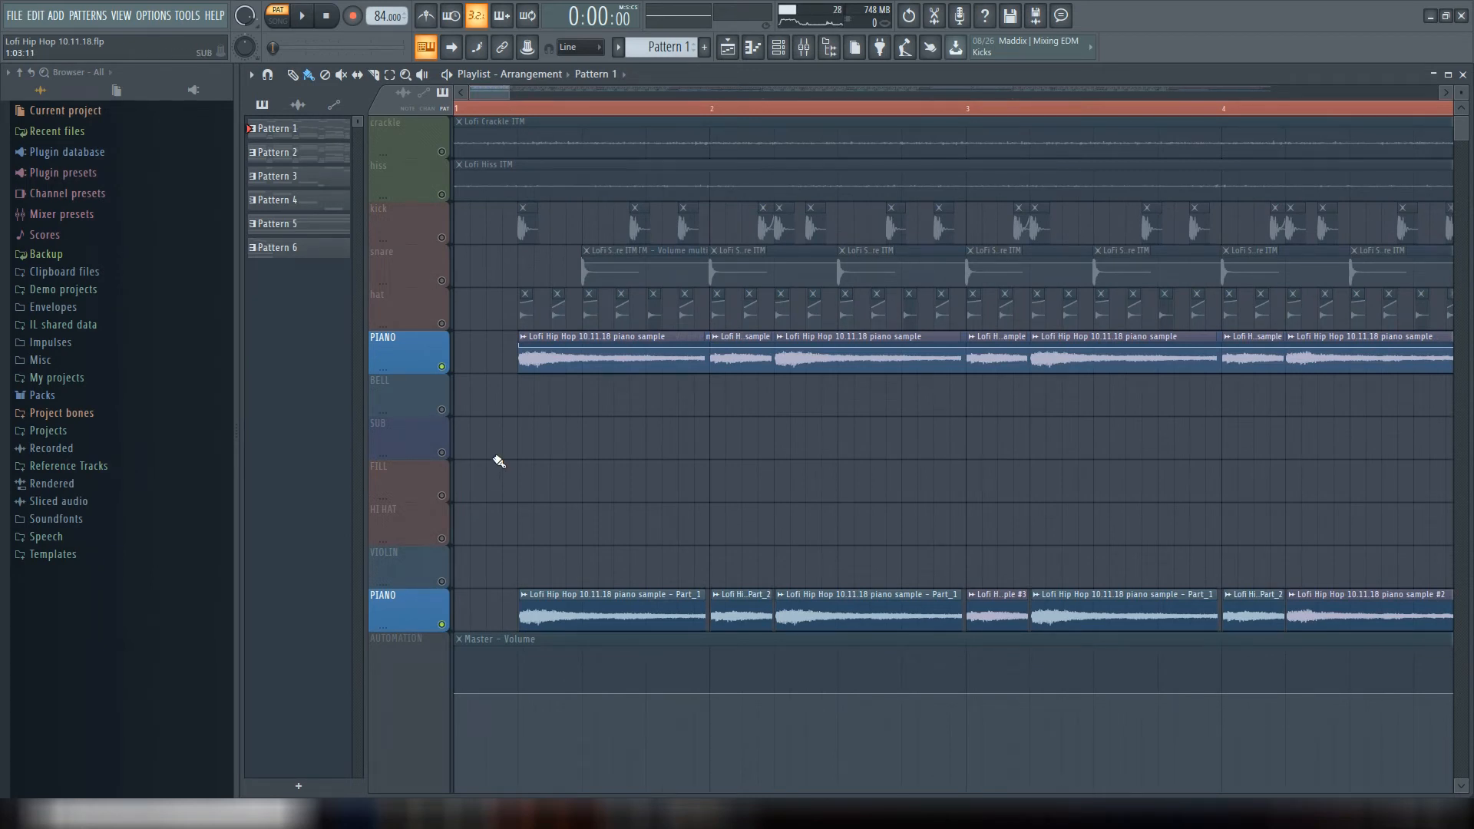
{"action": "mouse_move", "coordinate": [502, 94]}
{"action": "left_mouse_down"}
{"action": "mouse_move", "coordinate": [593, 91]}
{"action": "mouse_move", "coordinate": [505, 91]}
{"action": "left_mouse_up"}
{"action": "left_click", "coordinate": [505, 107]}
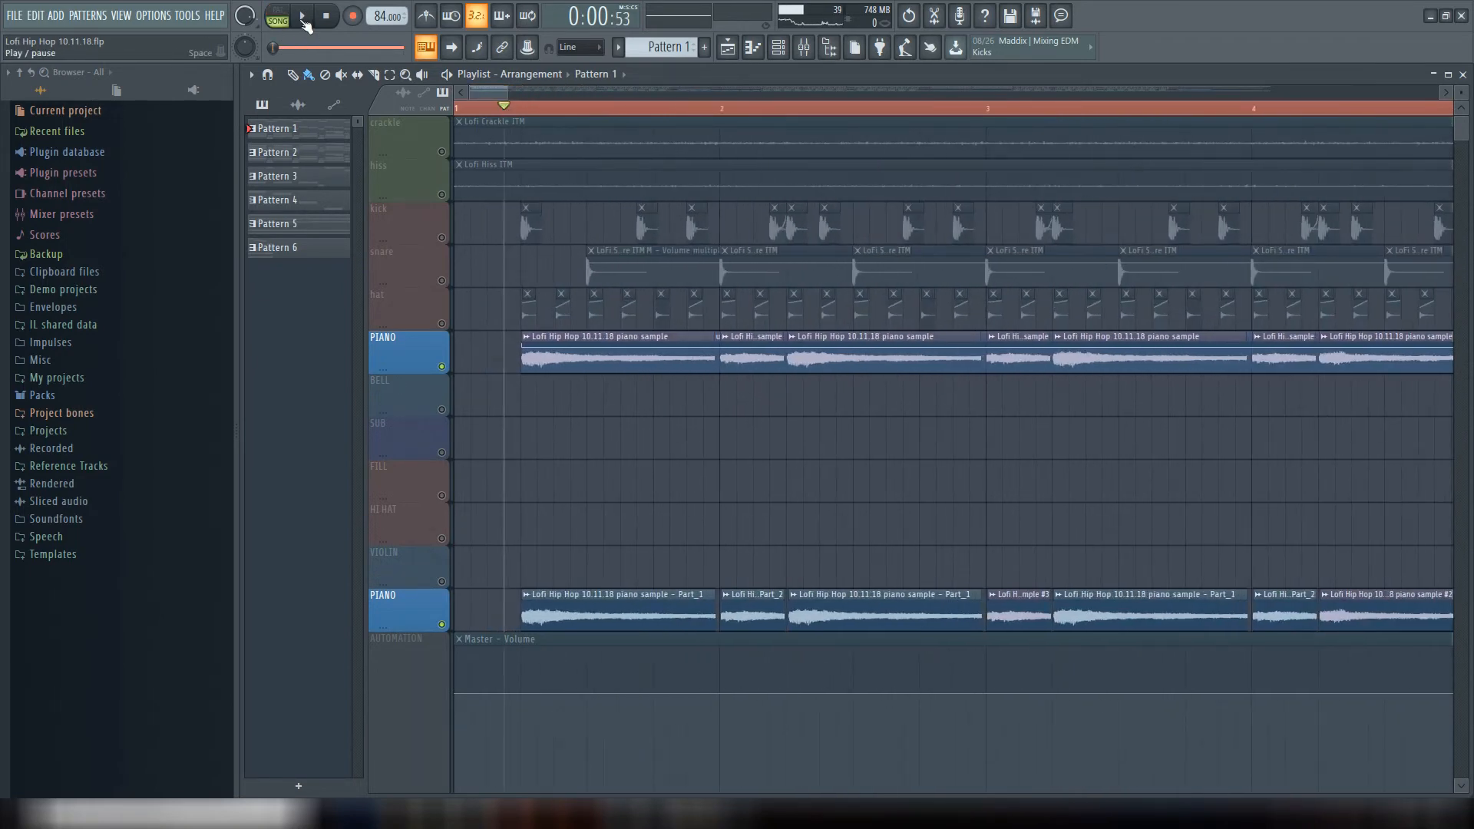
{"action": "left_click", "coordinate": [303, 16]}
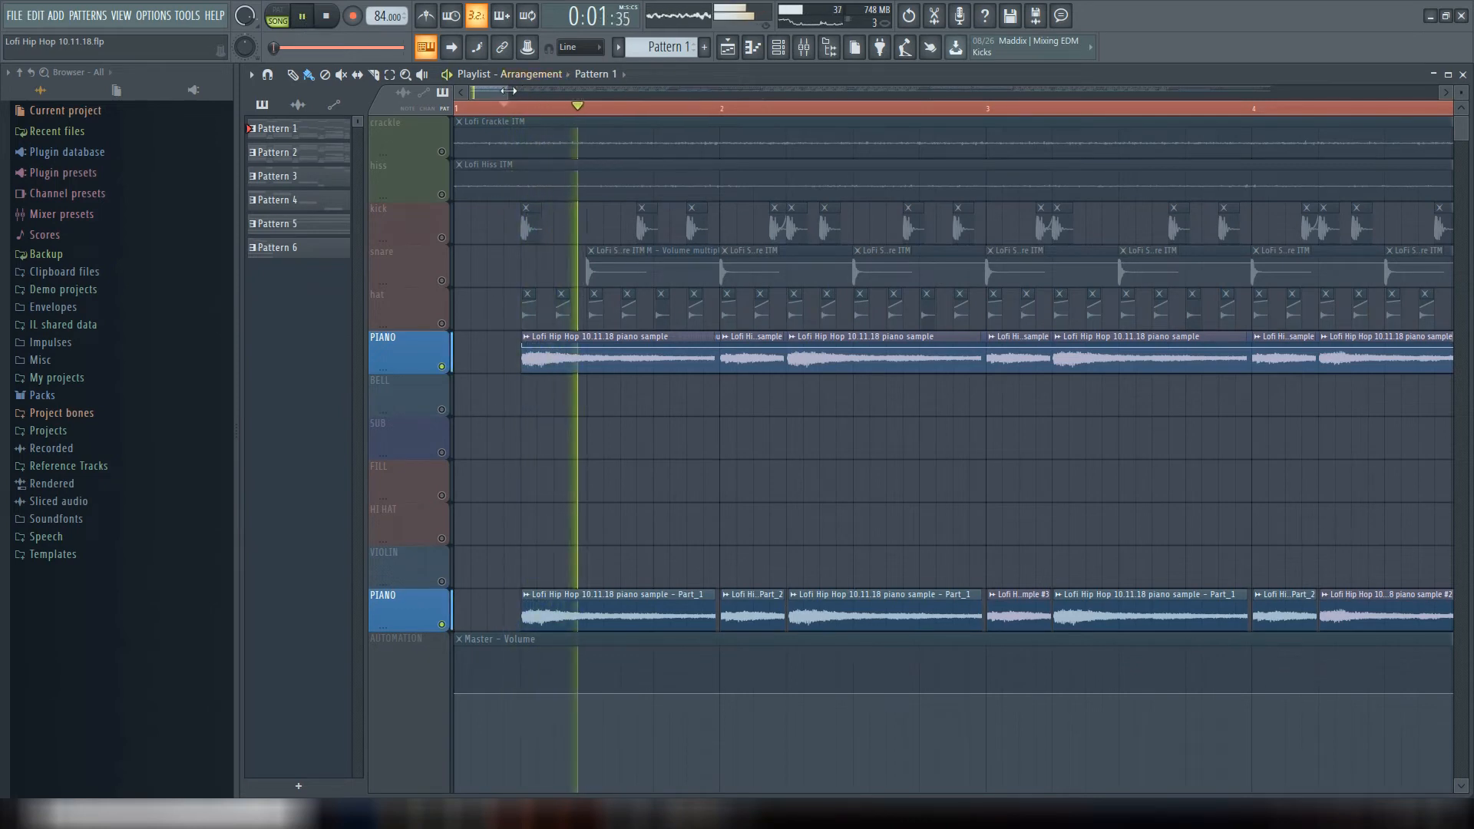
{"action": "left_click_drag", "start_coordinate": [507, 91], "coordinate": [574, 90]}
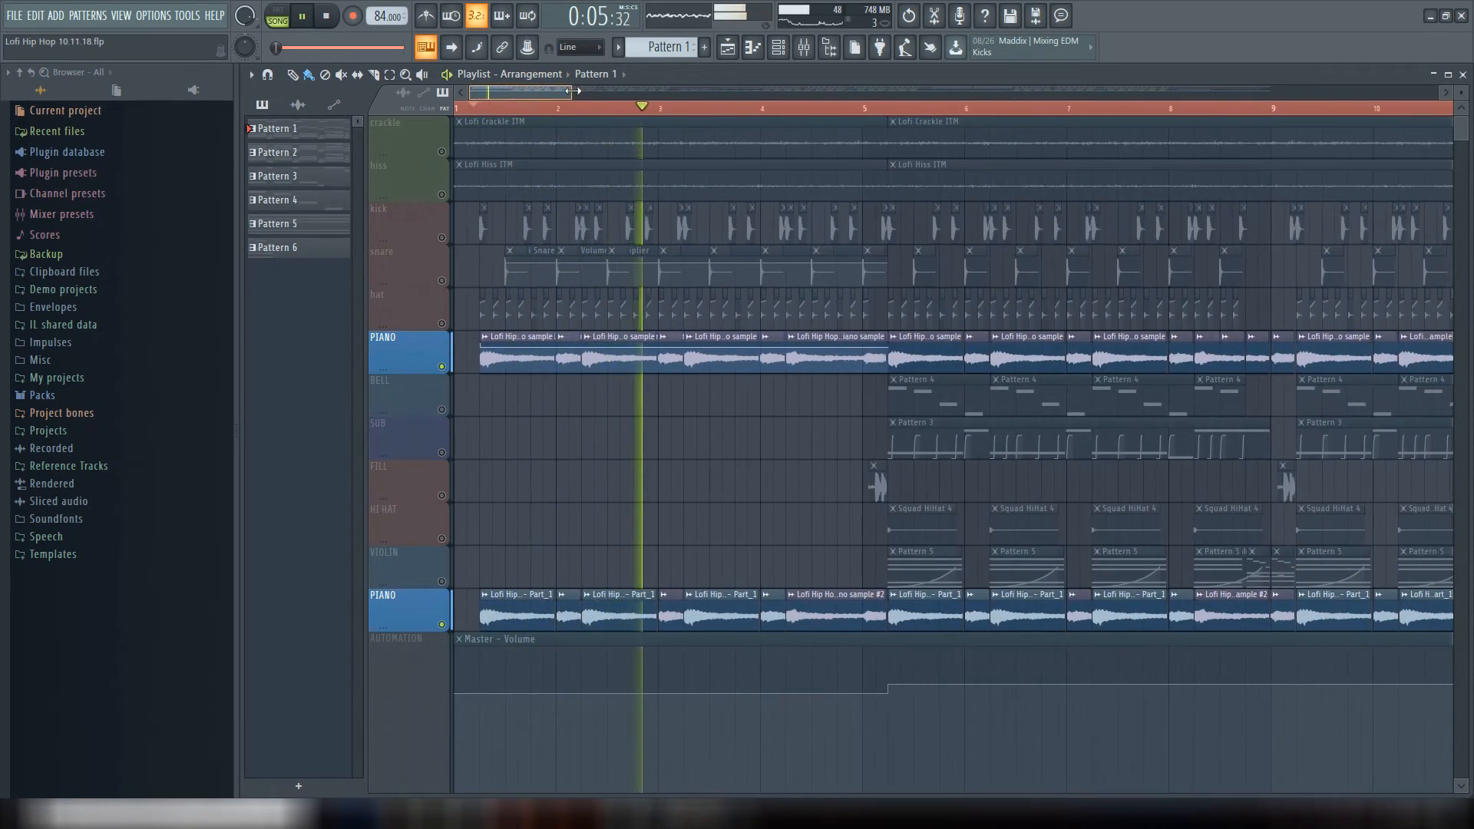
{"action": "left_click", "coordinate": [872, 112]}
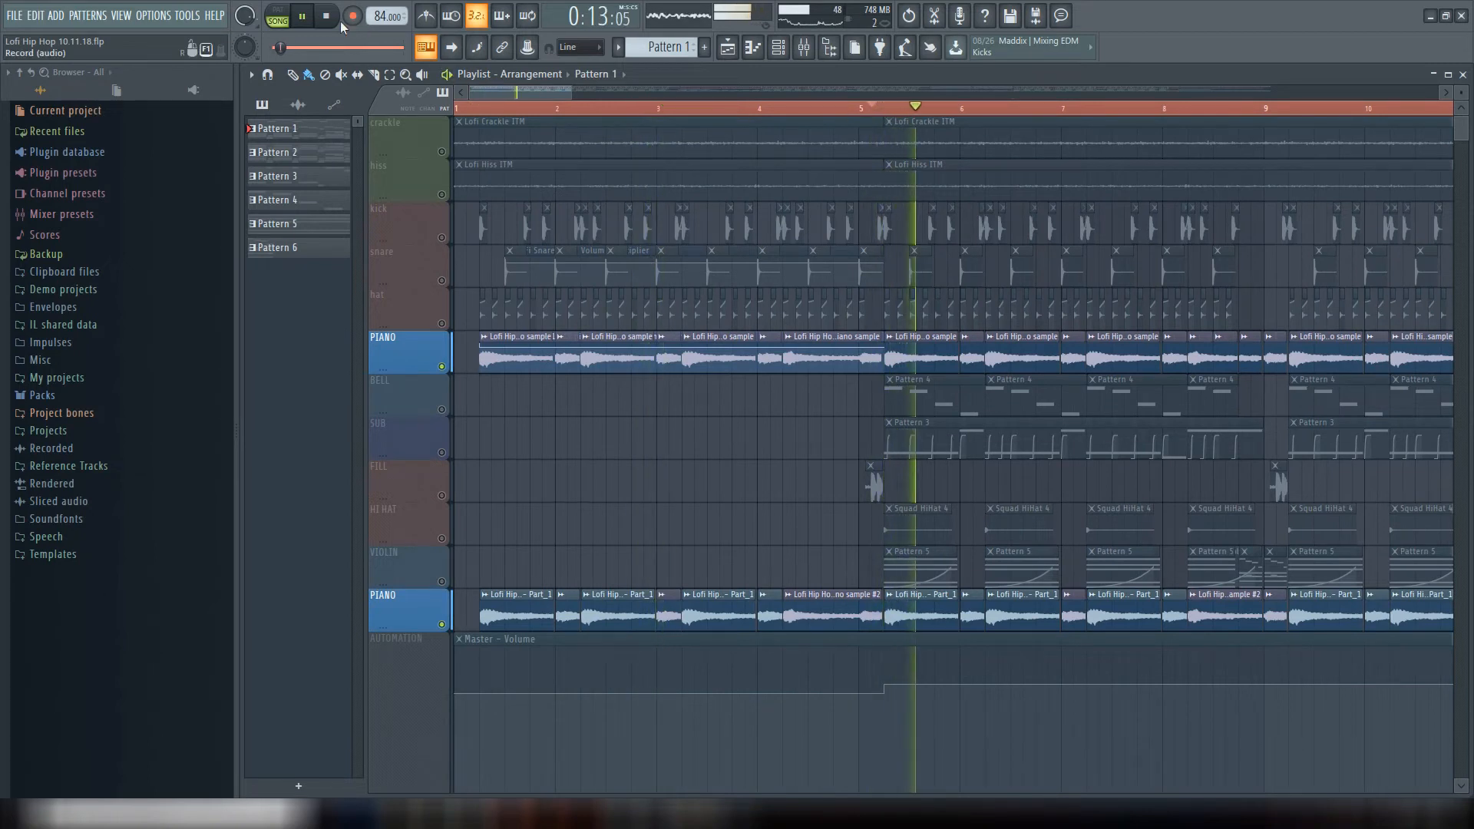
{"action": "key", "text": "space"}
- Enable the BELL track, mute both PIANO tracks, and audition the bell on its own from bar 5
{"action": "left_click_drag", "start_coordinate": [572, 90], "coordinate": [538, 90]}
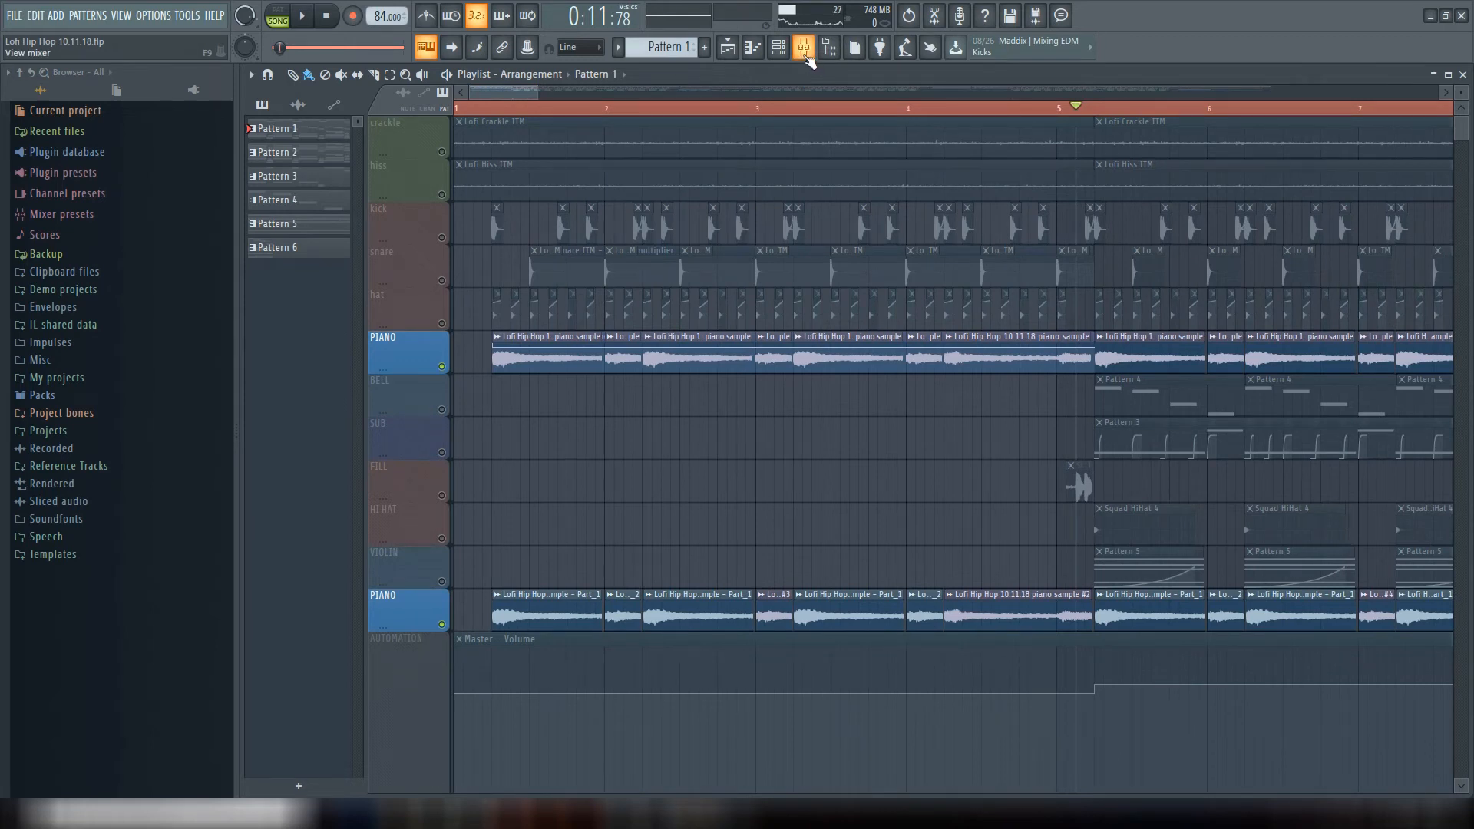
{"action": "left_click_drag", "start_coordinate": [539, 91], "coordinate": [489, 94]}
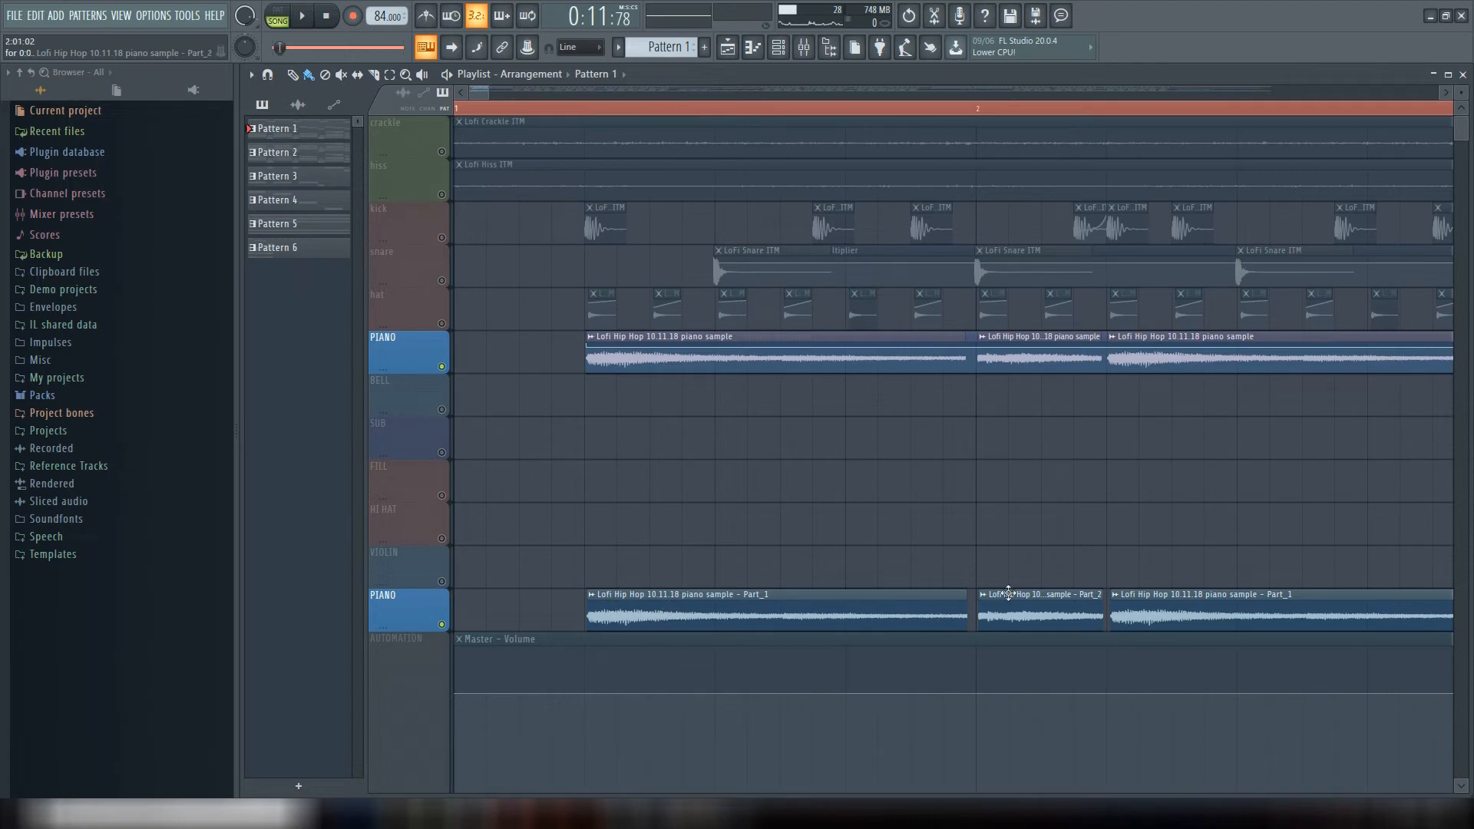
{"action": "left_click_drag", "start_coordinate": [488, 93], "coordinate": [628, 93]}
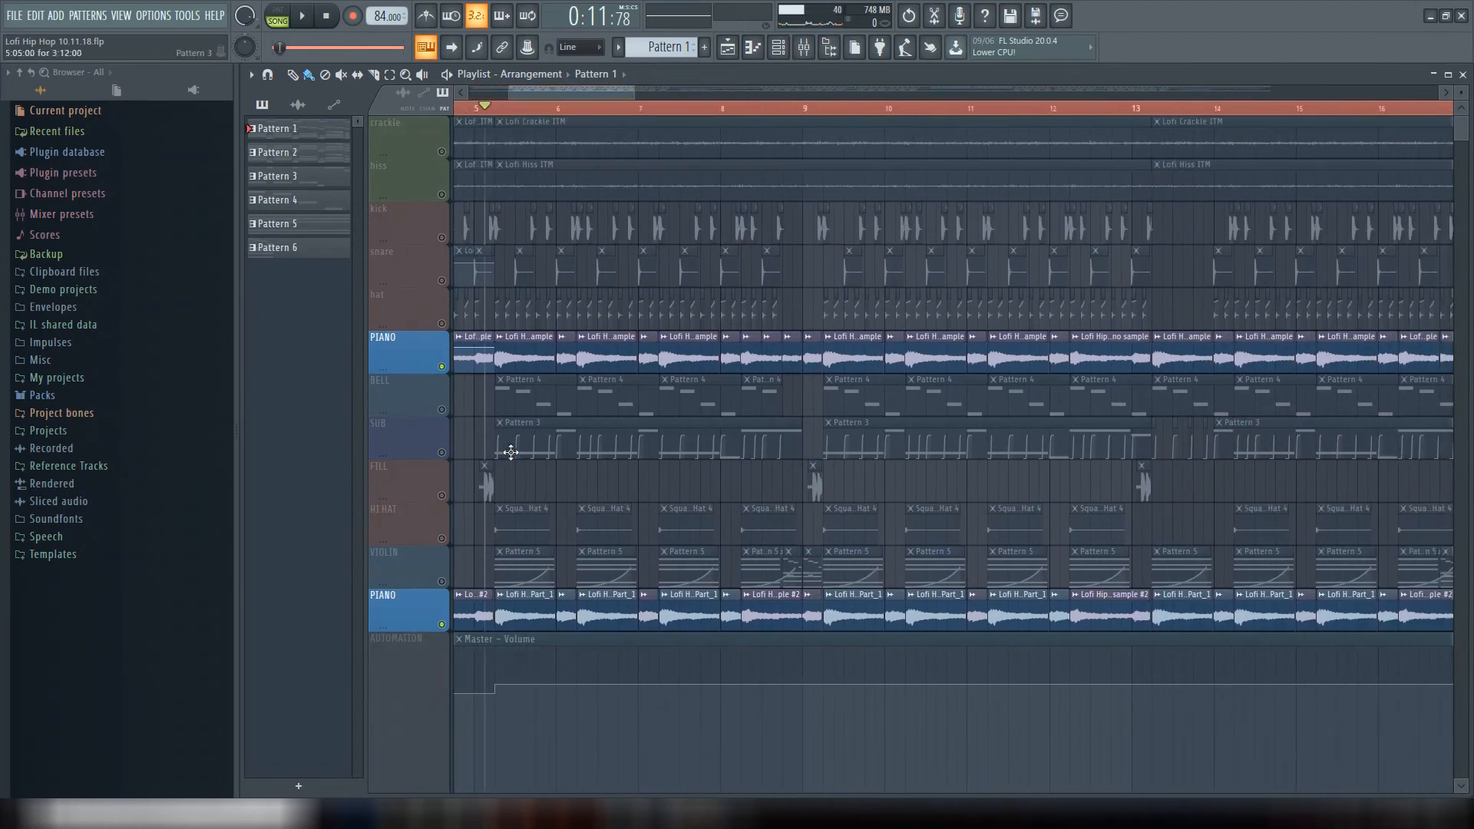
{"action": "left_click", "coordinate": [439, 400]}
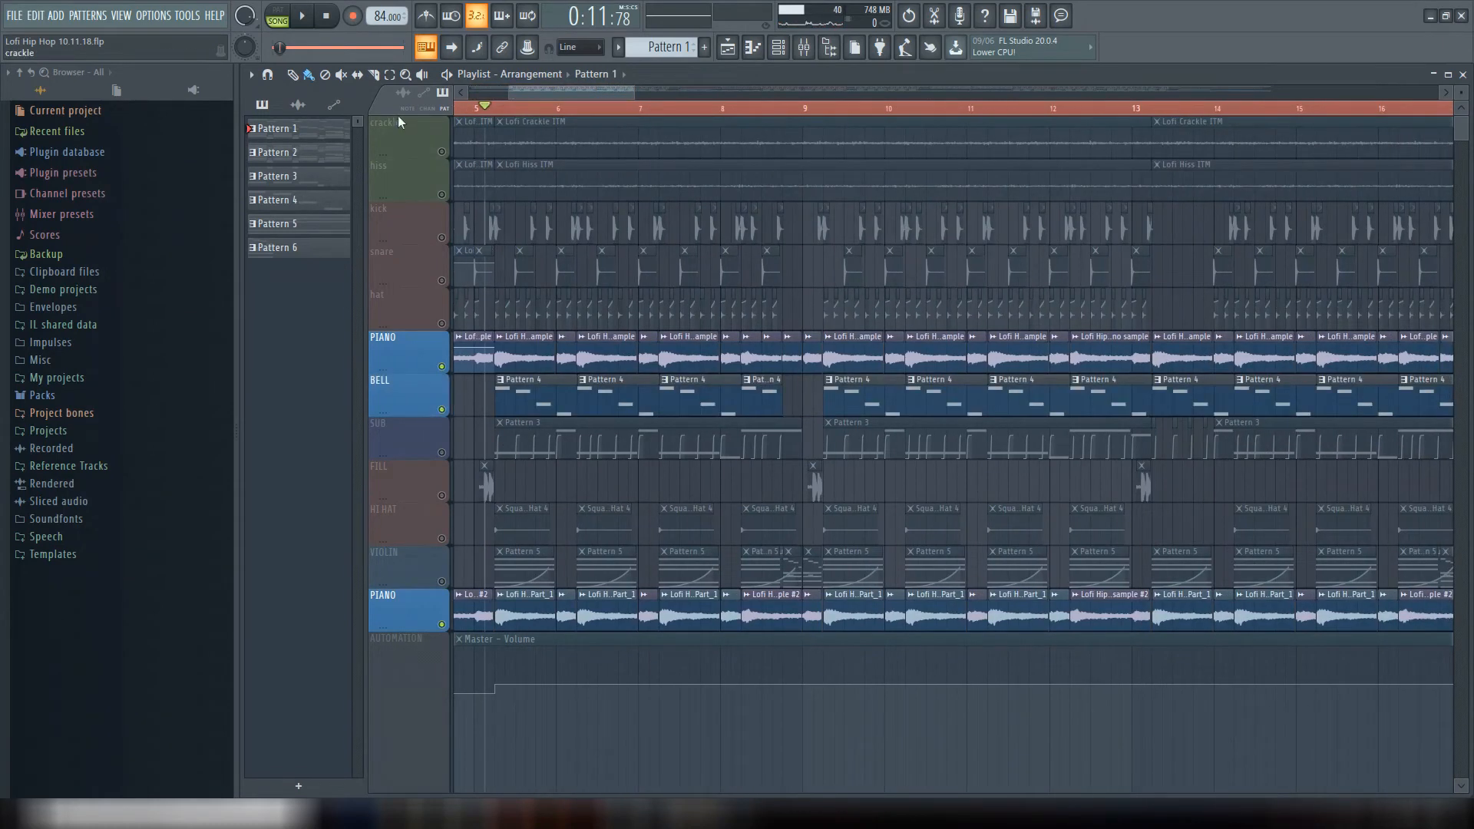
{"action": "left_click", "coordinate": [442, 367]}
{"action": "left_click", "coordinate": [304, 17]}
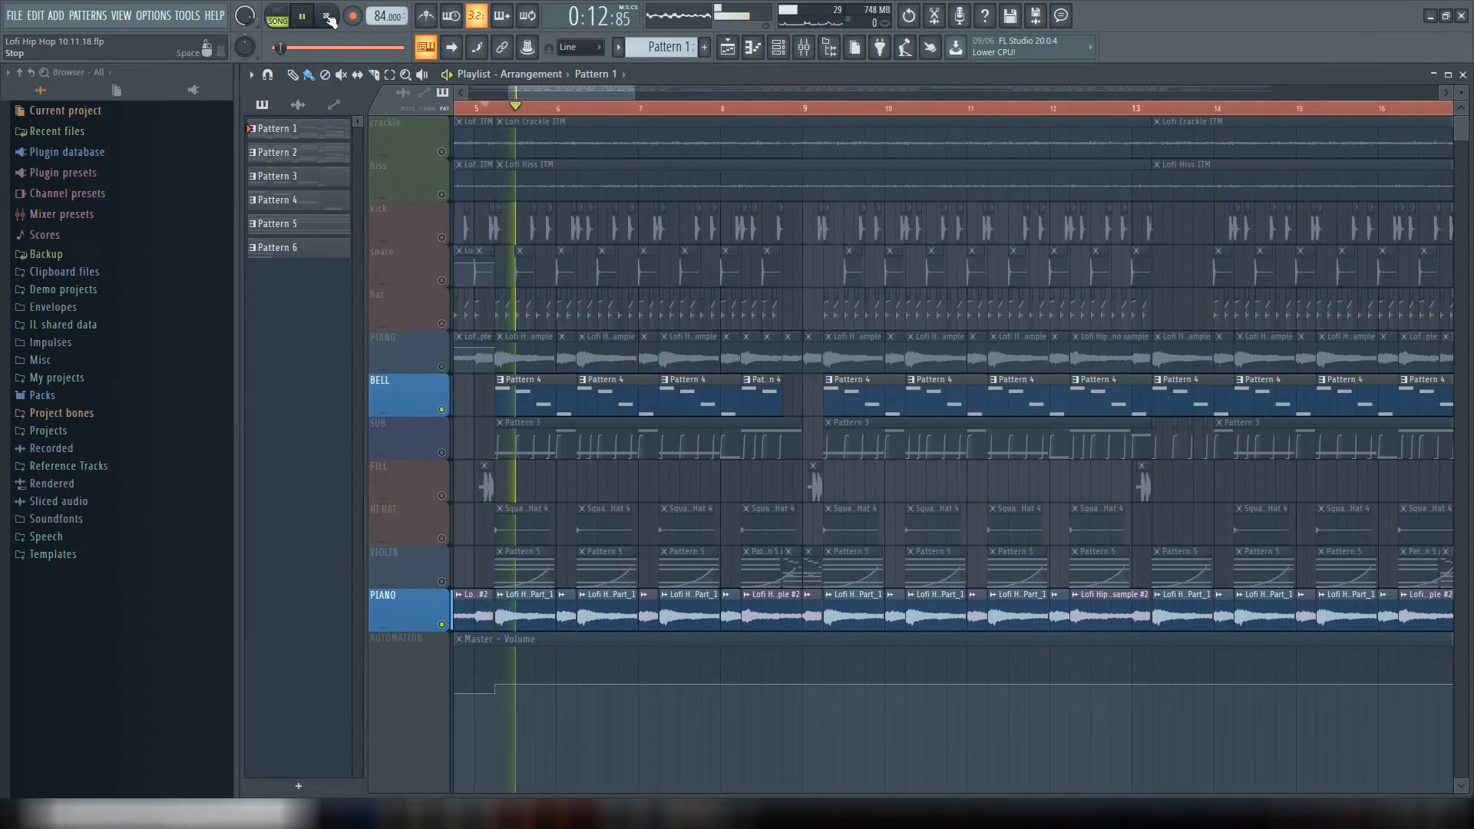
{"action": "left_click", "coordinate": [442, 624]}
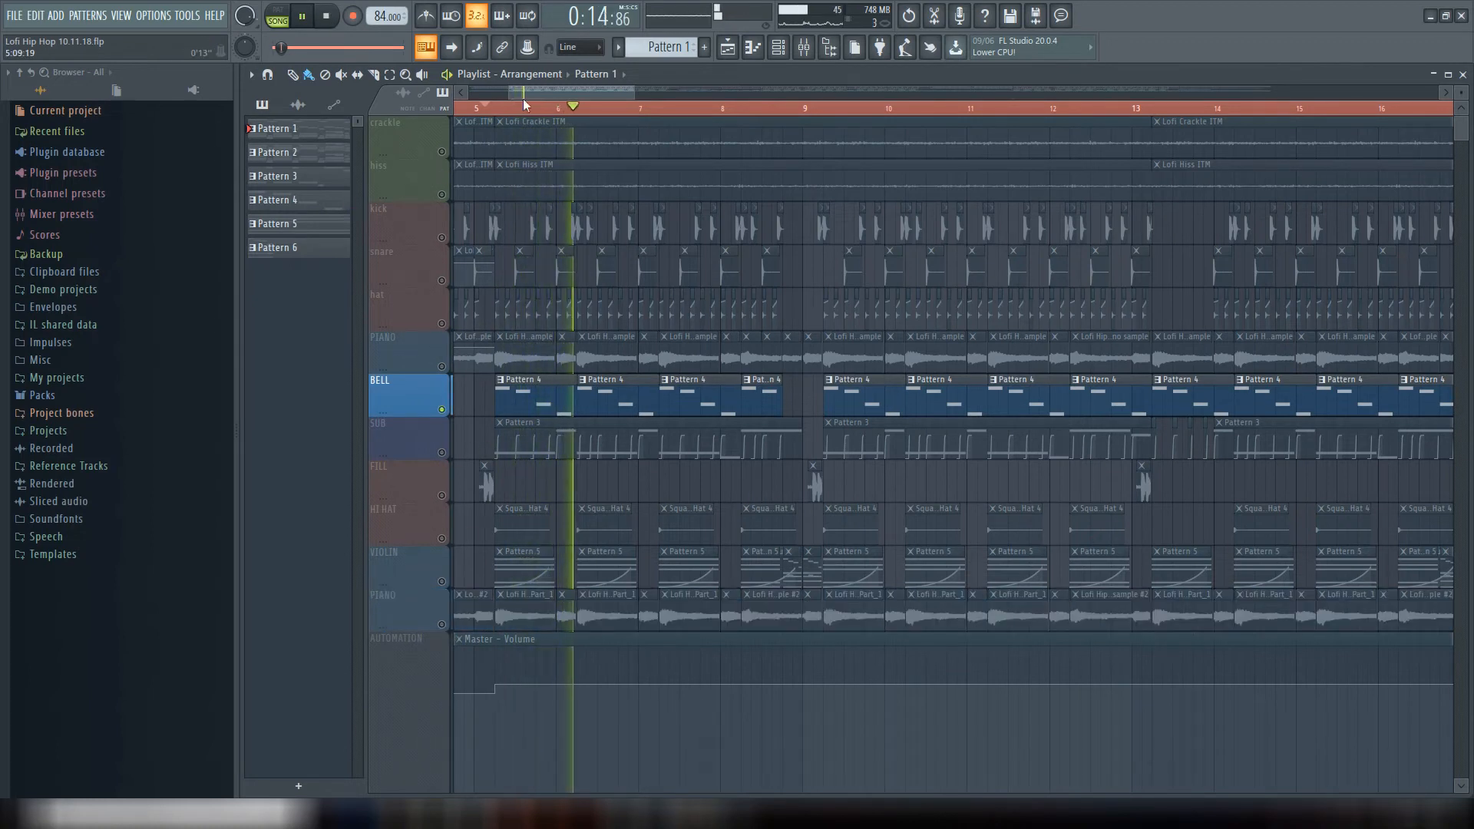
{"action": "left_click", "coordinate": [336, 17]}
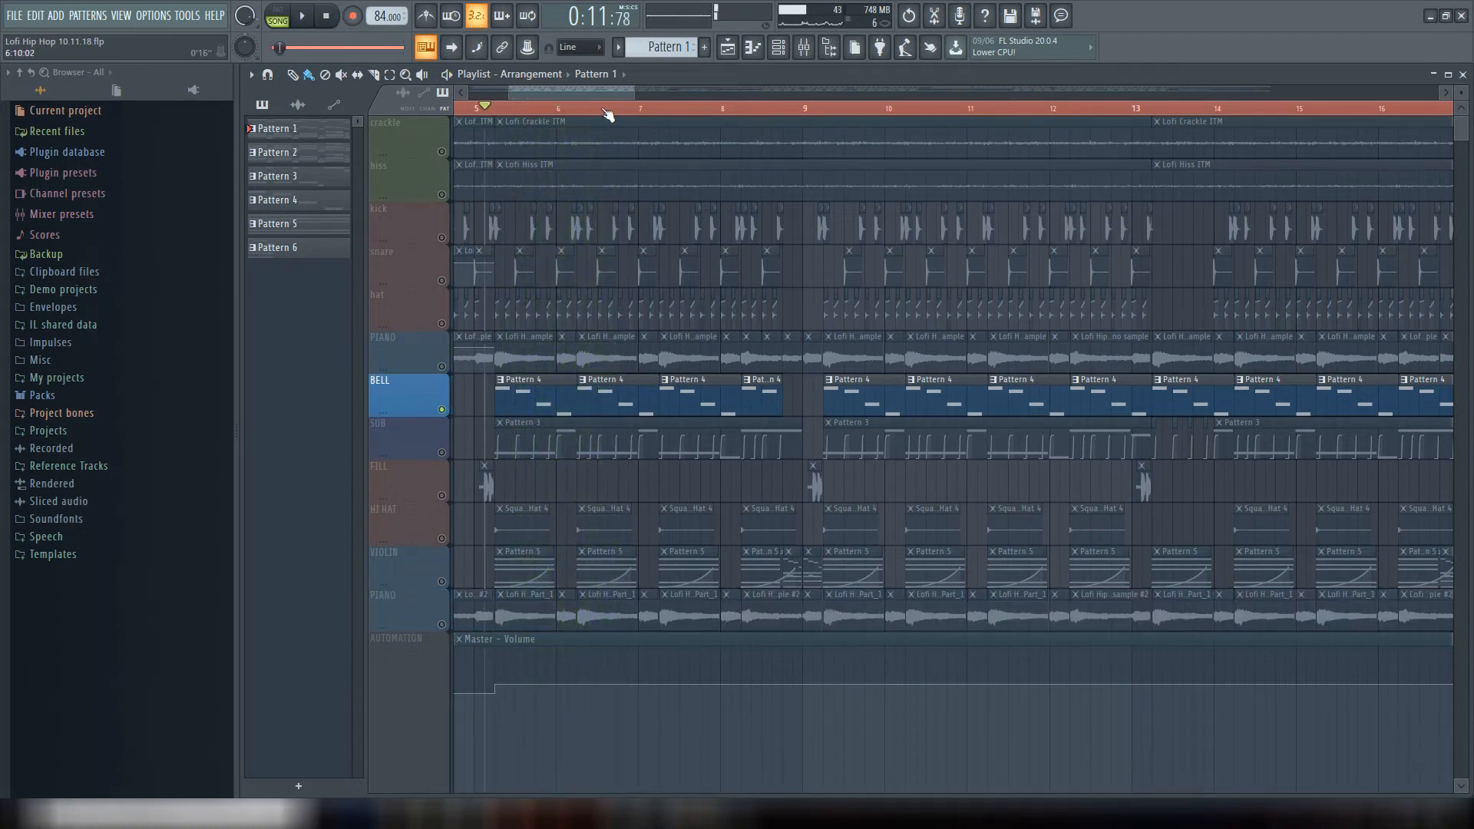
- Mute the BELL track, enable the SUB track, and audition the sub bass on its own from bar 5
{"action": "left_click_drag", "start_coordinate": [560, 90], "coordinate": [557, 89]}
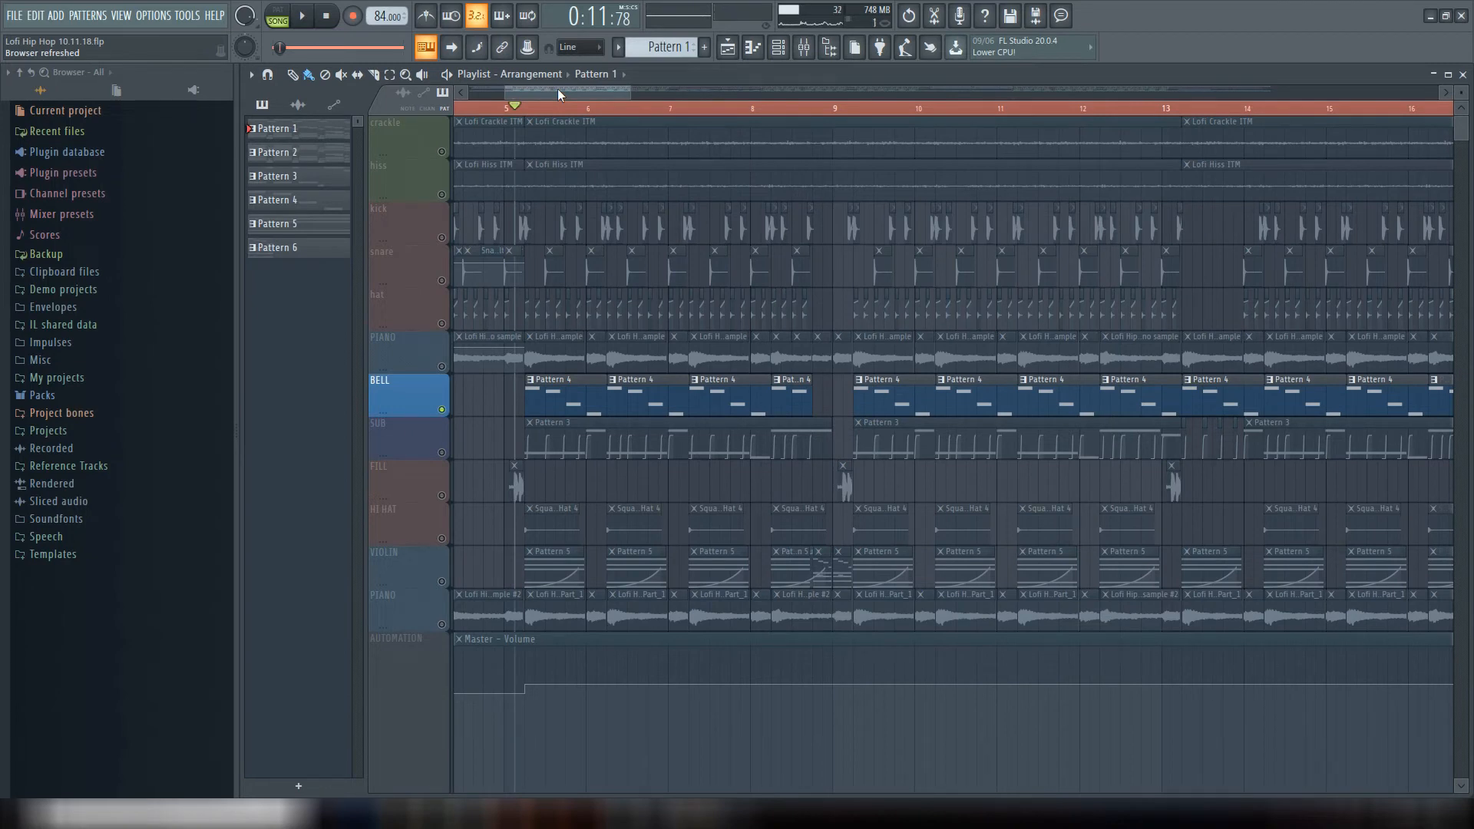
{"action": "left_click", "coordinate": [442, 410]}
{"action": "left_click", "coordinate": [442, 453]}
{"action": "left_click_drag", "start_coordinate": [631, 90], "coordinate": [573, 89]}
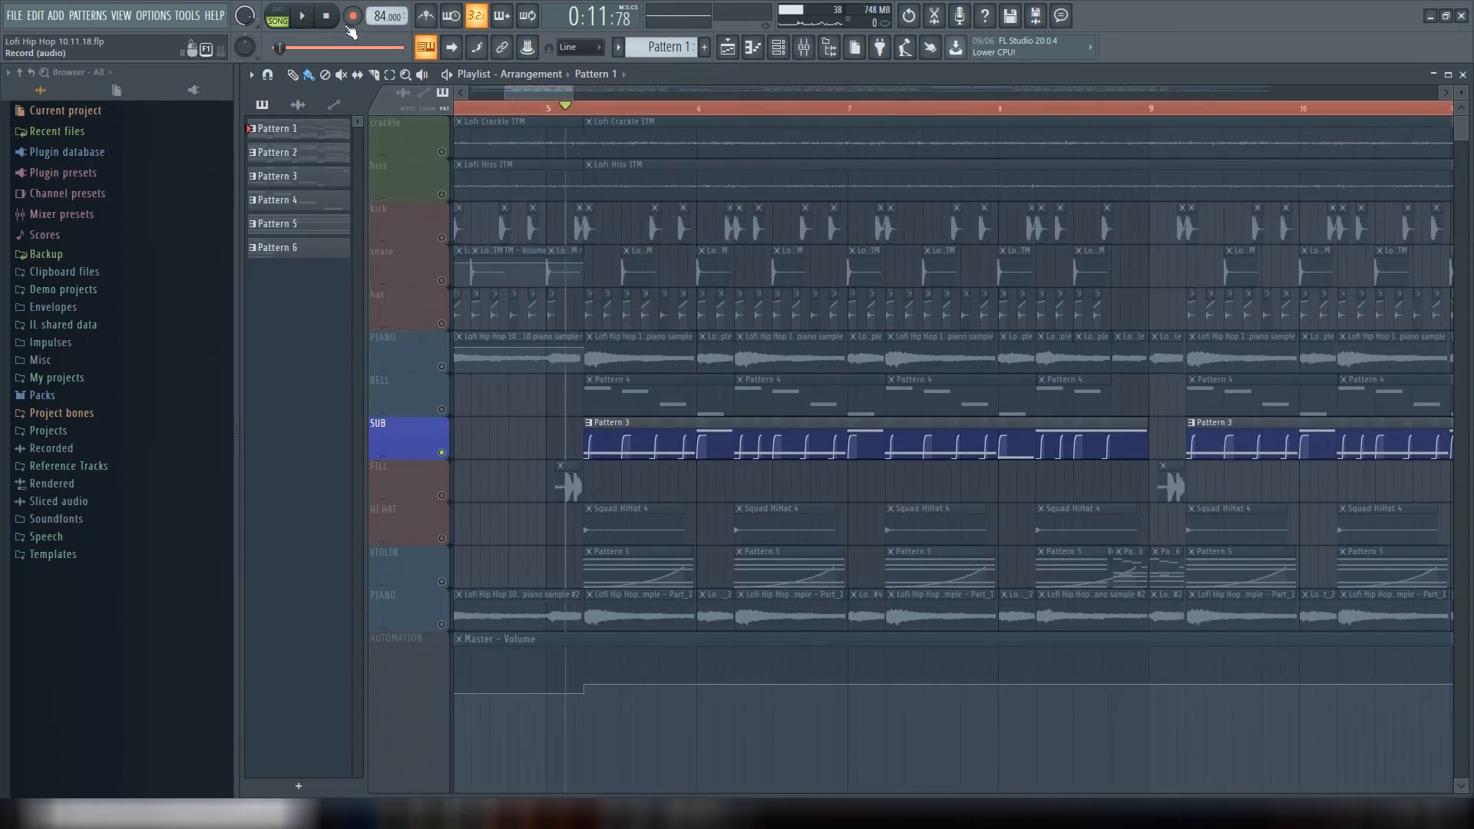
{"action": "left_click", "coordinate": [301, 15]}
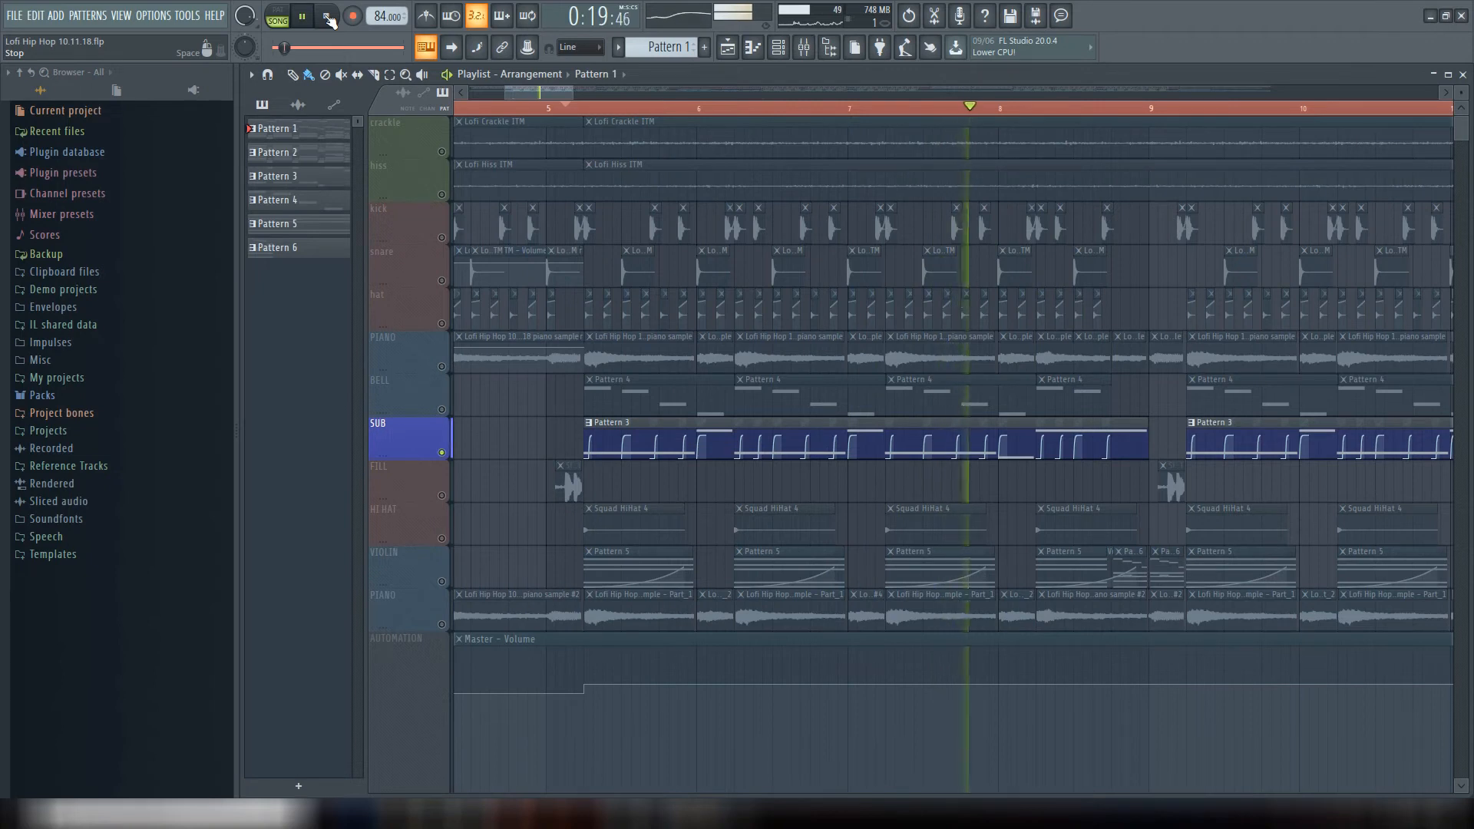
{"action": "left_click", "coordinate": [329, 18]}
- Select the Harmless mixer track and check its level and effects while playing the sub bass, then stop playback
{"action": "left_click_drag", "start_coordinate": [572, 93], "coordinate": [530, 92]}
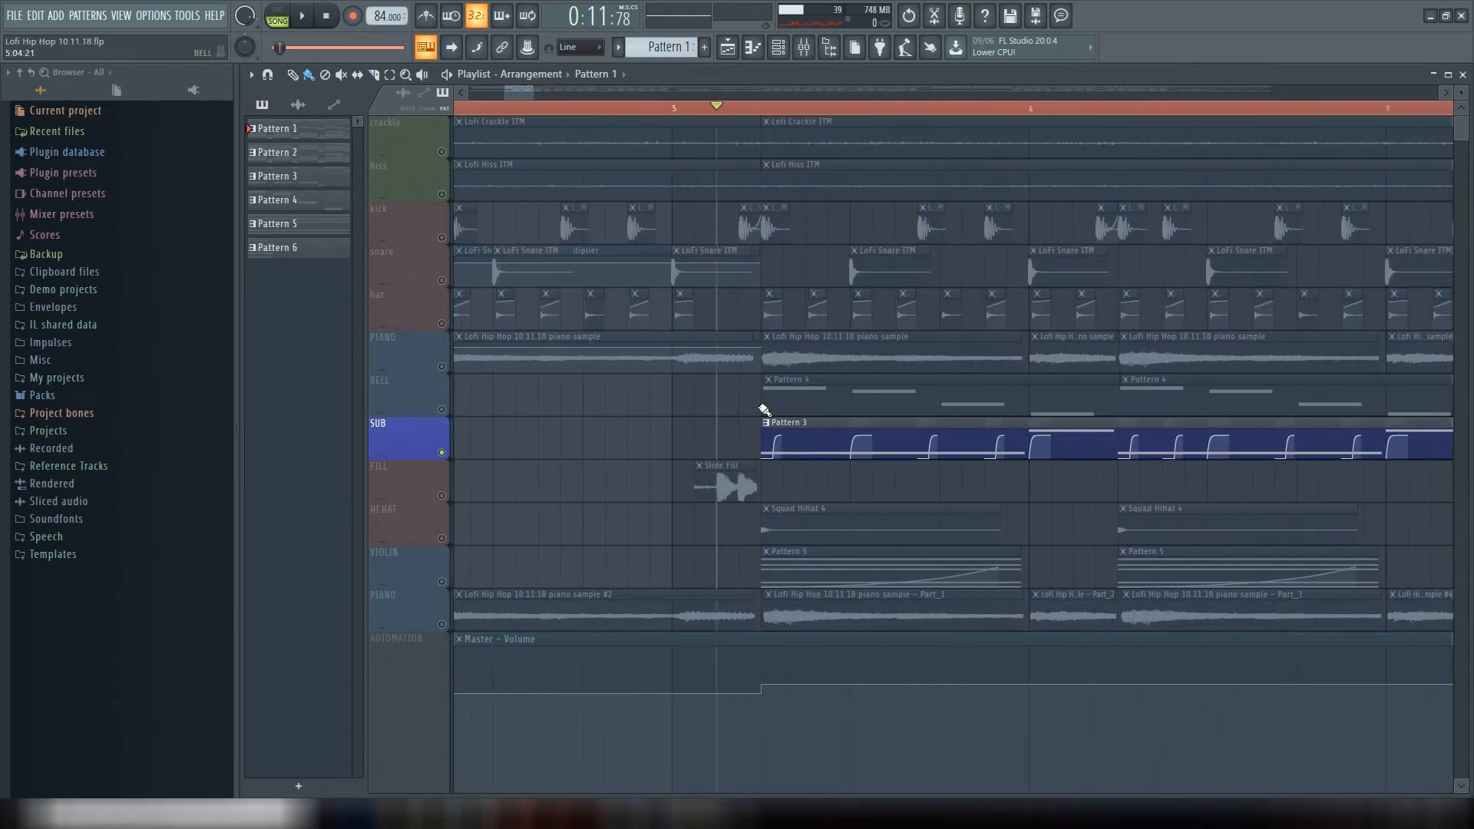
{"action": "left_click", "coordinate": [804, 48]}
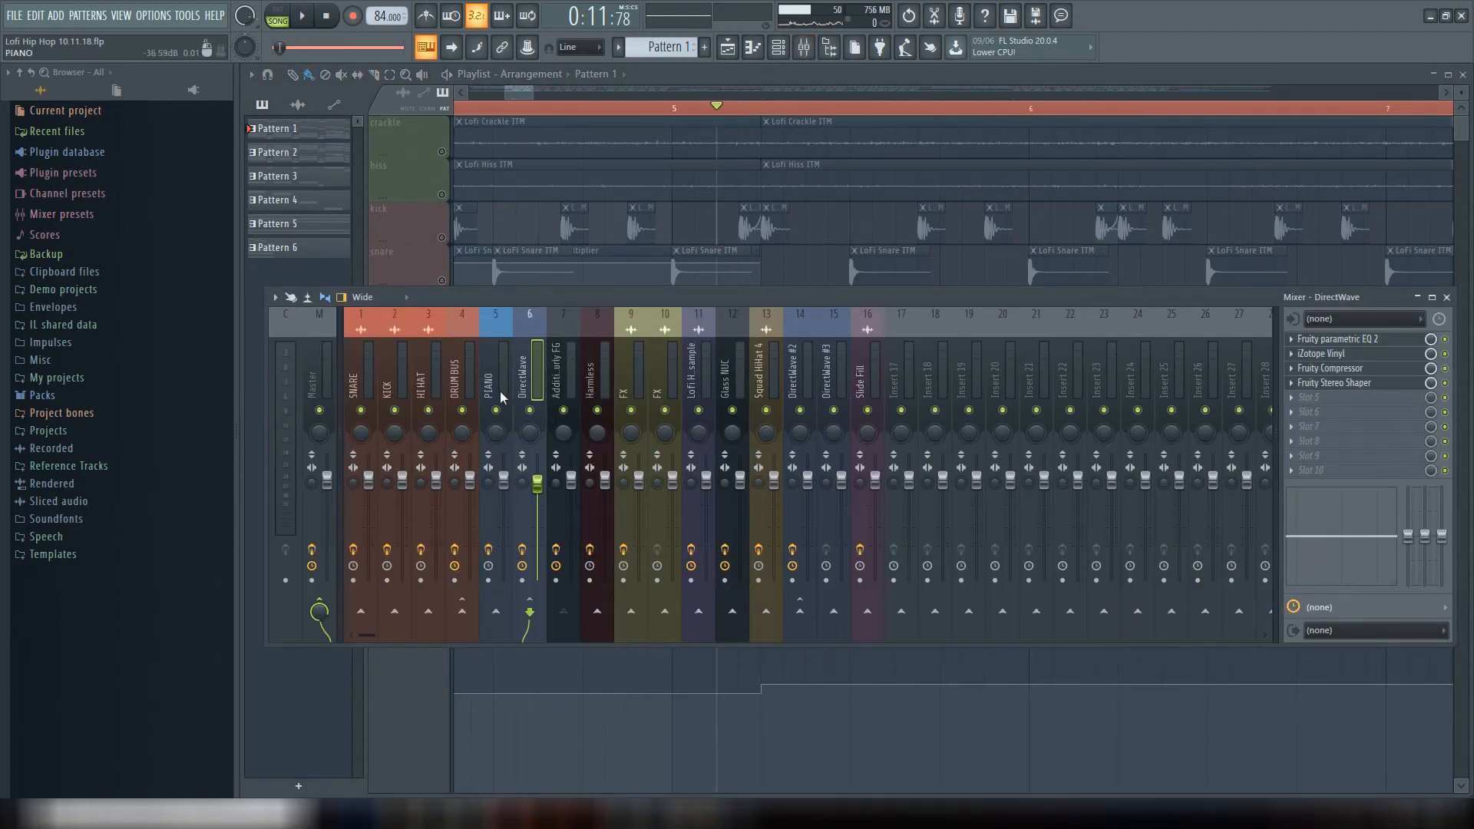
{"action": "left_click", "coordinate": [597, 375]}
{"action": "left_click", "coordinate": [302, 15]}
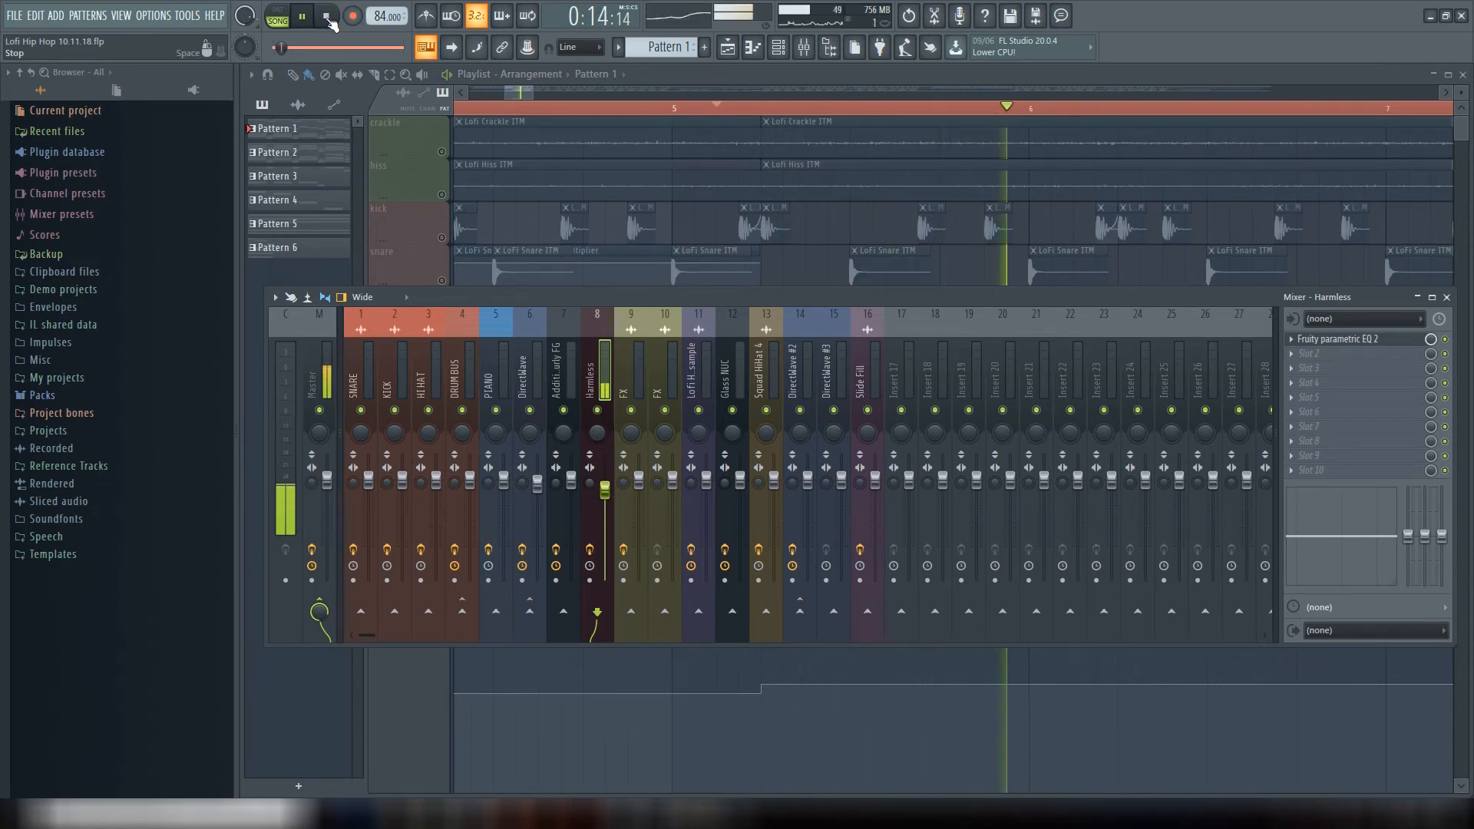
{"action": "left_click", "coordinate": [325, 16]}
- Enable the kick track and audition the kick and sub bass together from bar 5
{"action": "left_click_drag", "start_coordinate": [527, 90], "coordinate": [524, 94]}
{"action": "left_click", "coordinate": [447, 234]}
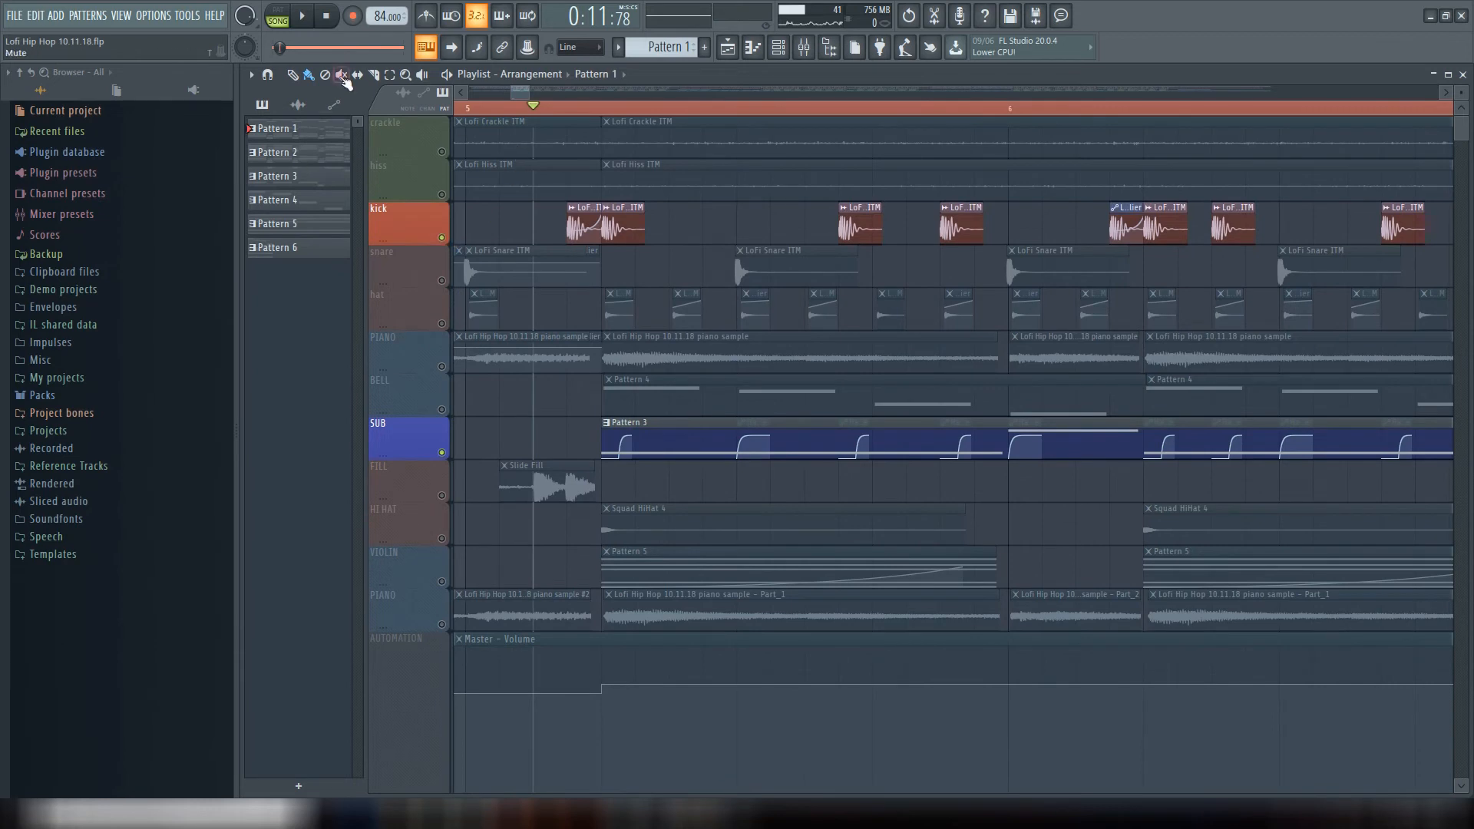
{"action": "left_click", "coordinate": [304, 16]}
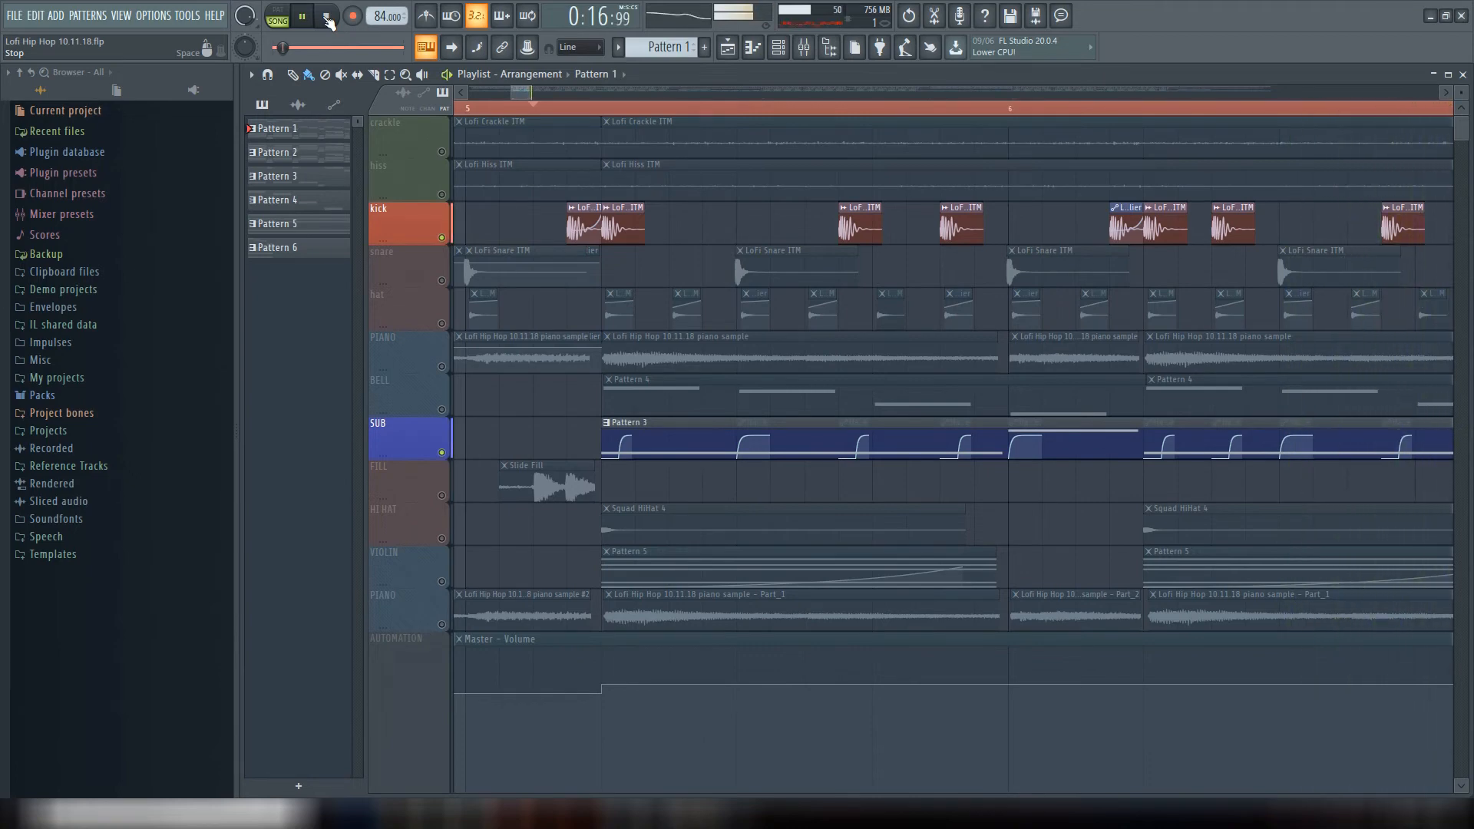
{"action": "left_click", "coordinate": [326, 17]}
- Close the playlist, show the channel rack, and switch the current pattern to Pattern 3
{"action": "left_click_drag", "start_coordinate": [530, 92], "coordinate": [575, 91]}
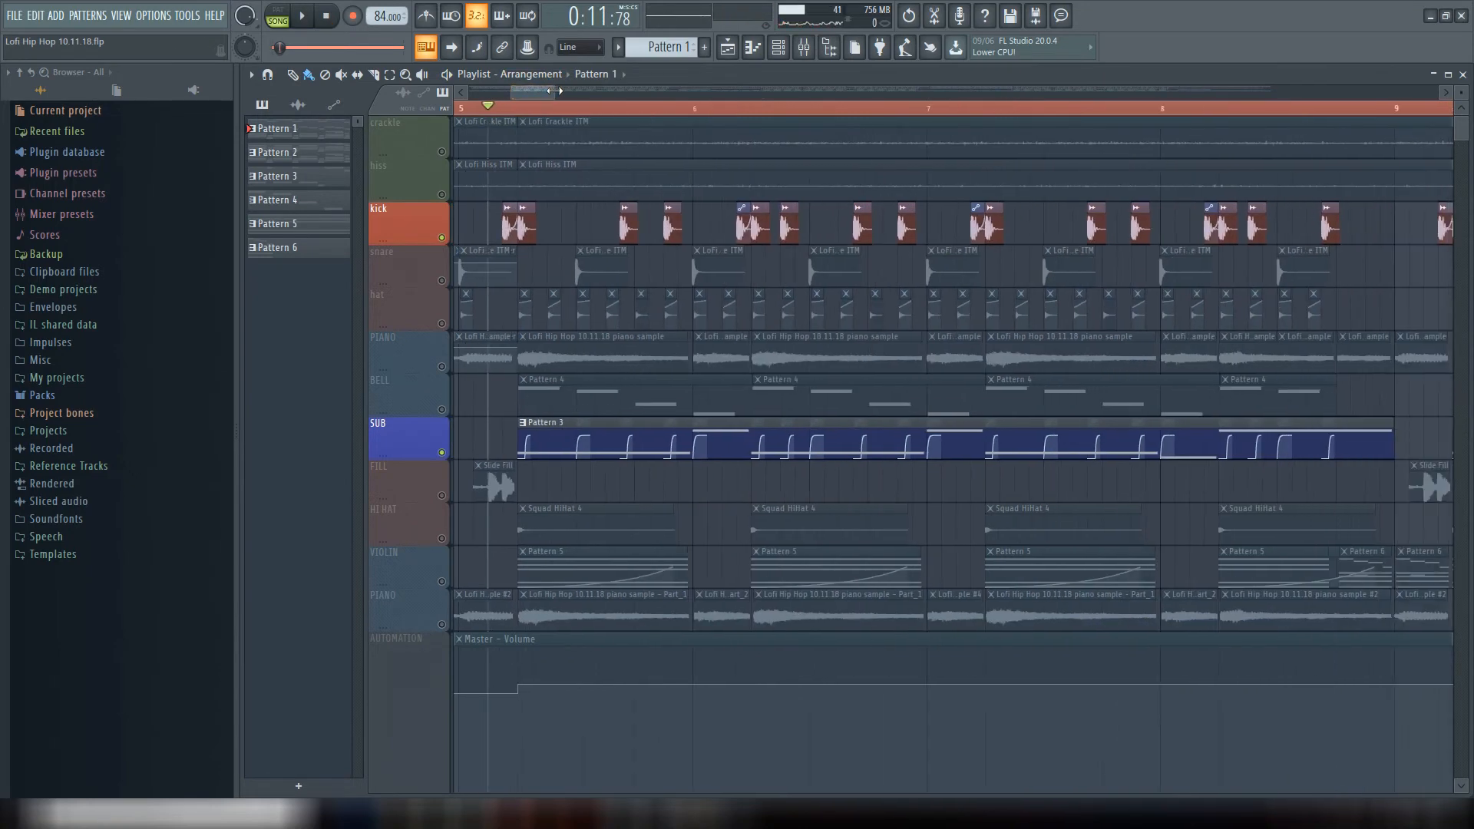
{"action": "left_click", "coordinate": [728, 49]}
{"action": "left_click", "coordinate": [1464, 72]}
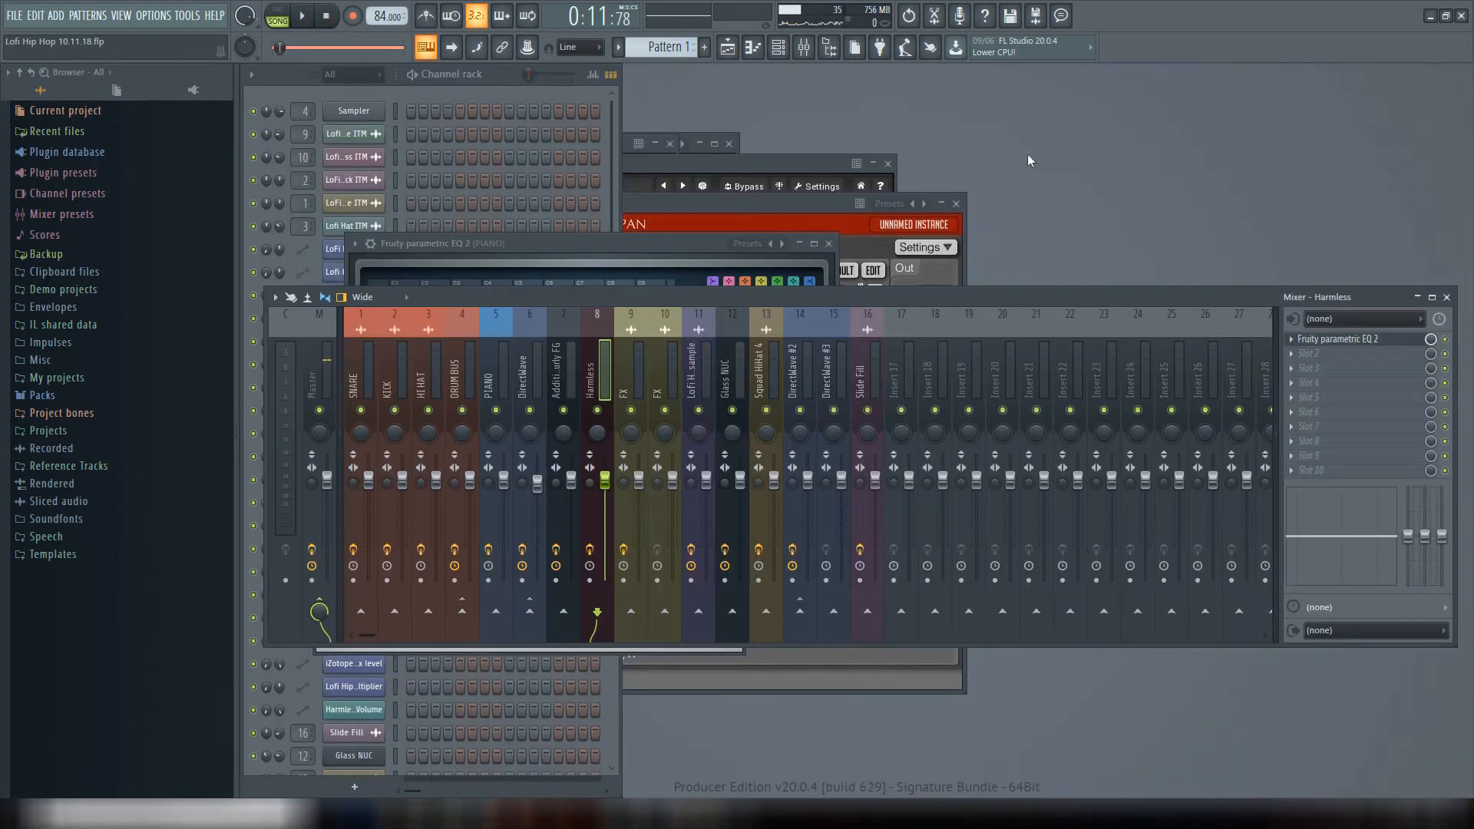
{"action": "key", "text": "F6"}
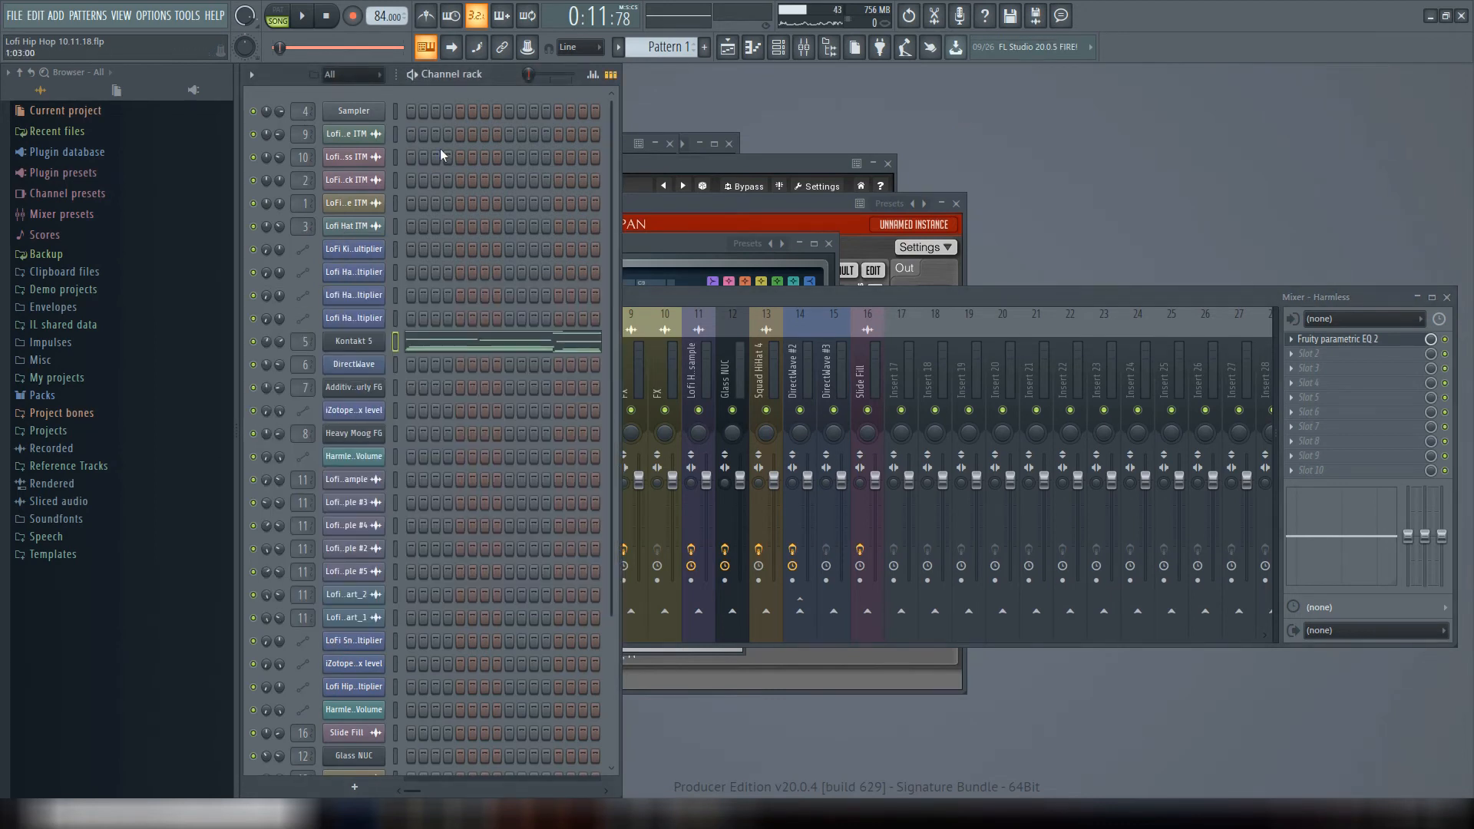
{"action": "left_click_drag", "start_coordinate": [663, 48], "coordinate": [663, 32]}
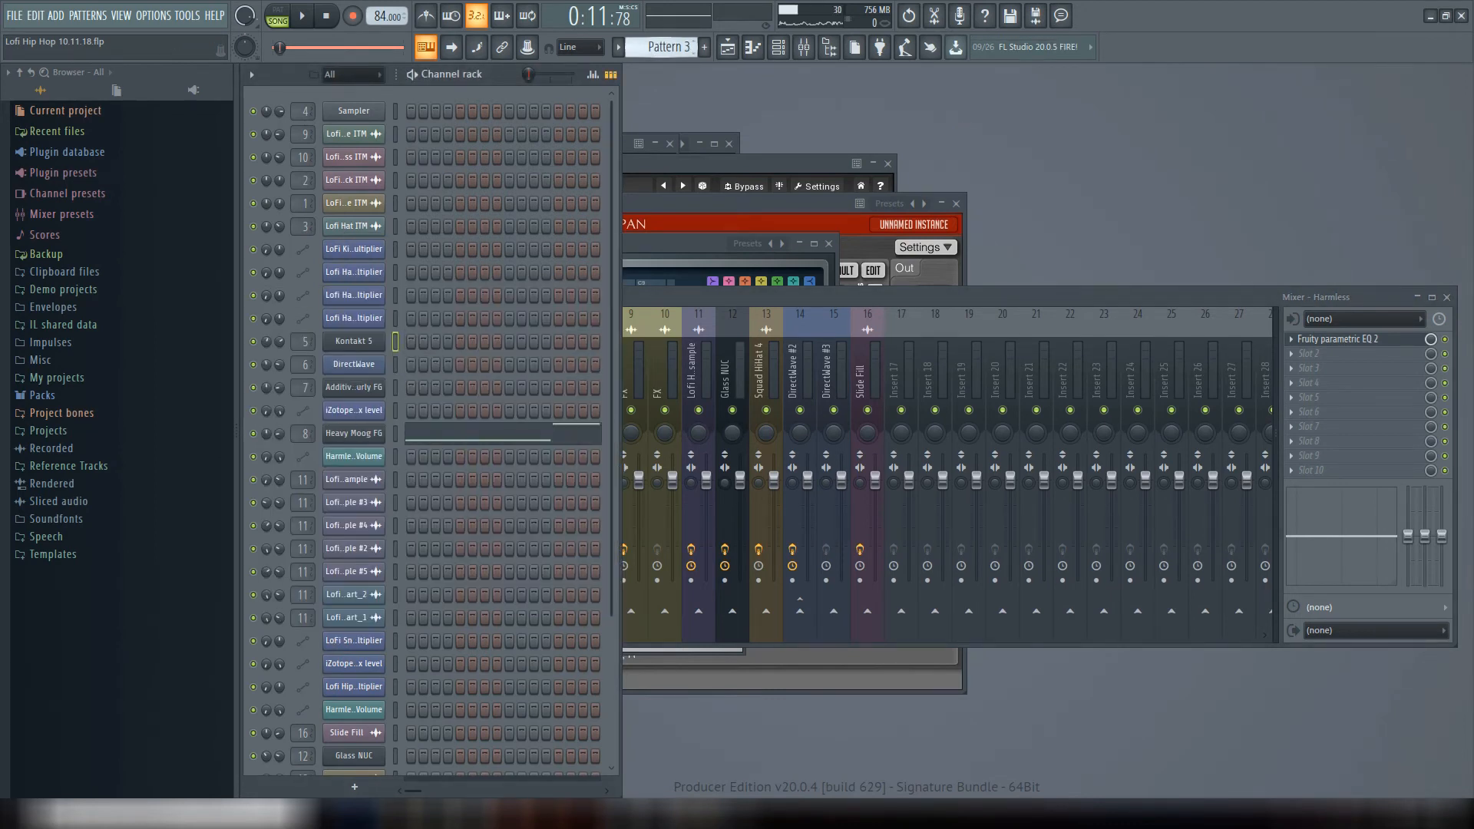
- Open the Heavy Moog FG channel's Harmless plugin and choose the Heavy Moog FG preset from its bass presets
{"action": "left_click", "coordinate": [357, 436]}
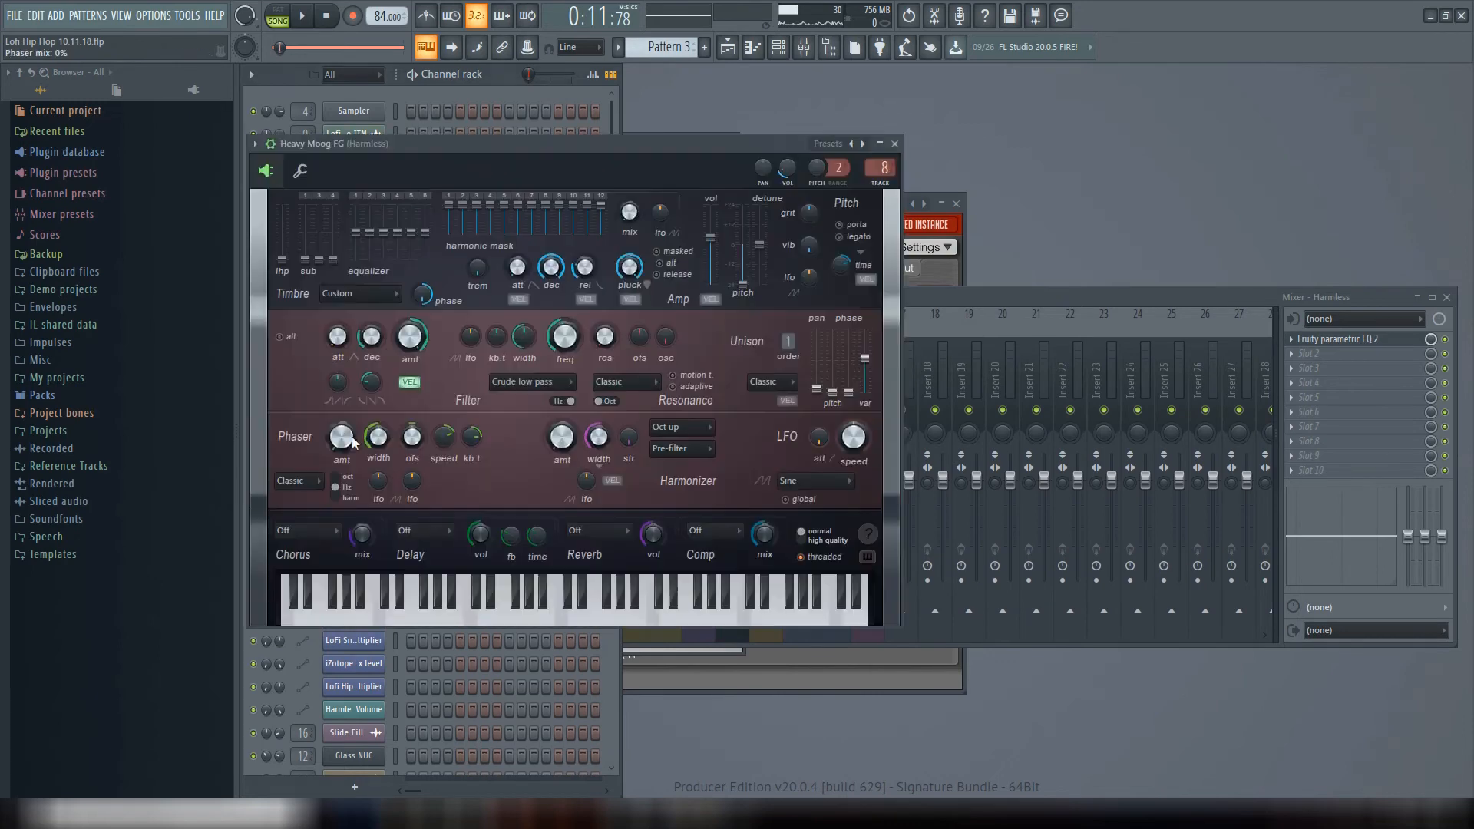
{"action": "left_click", "coordinate": [254, 143]}
{"action": "mouse_move", "coordinate": [338, 188]}
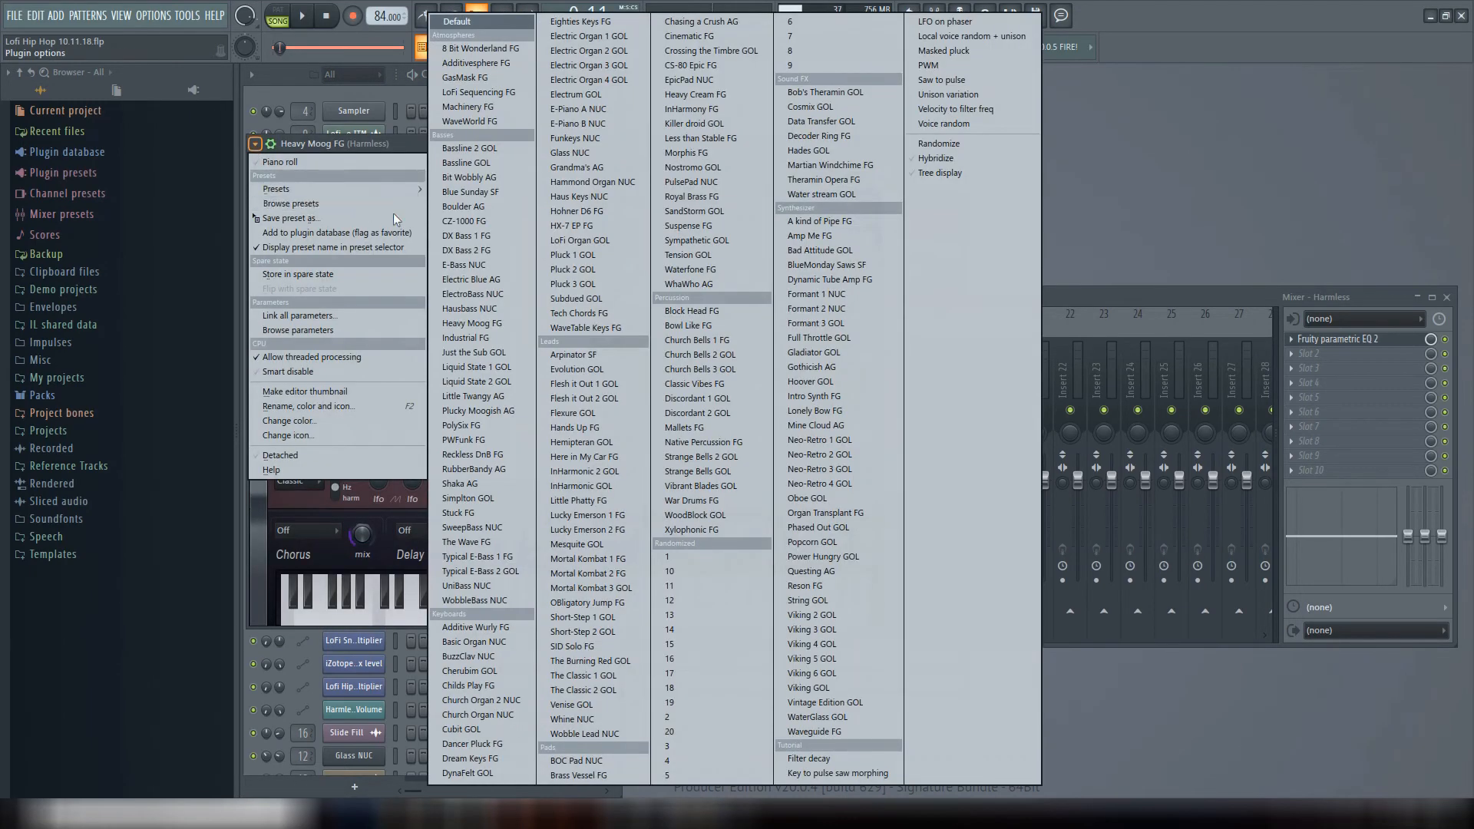
{"action": "left_click", "coordinate": [468, 323]}
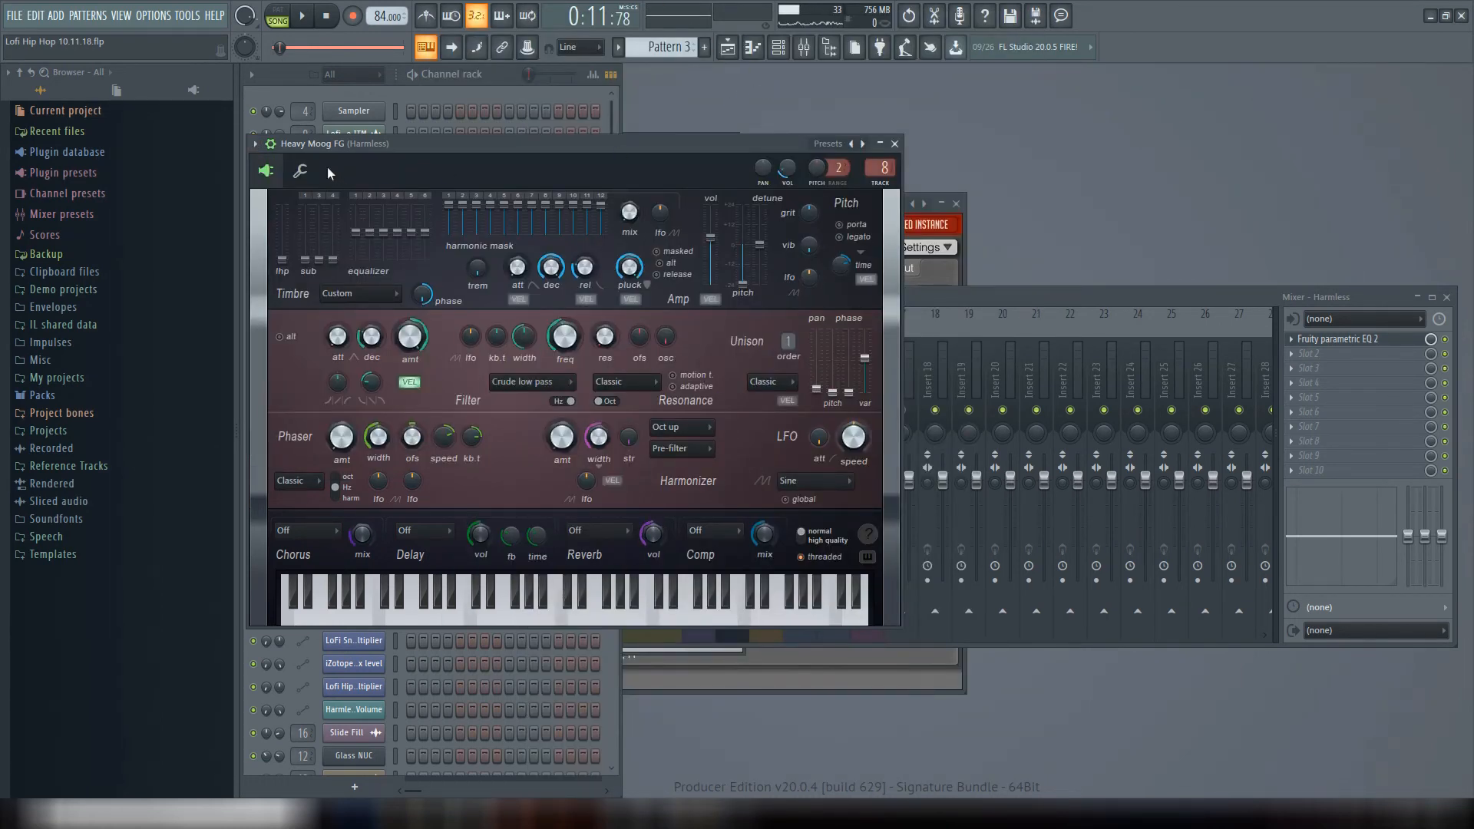
- Open the Heavy Moog FG channel's piano roll and view the sub bass notes around C4
{"action": "left_click", "coordinate": [254, 144]}
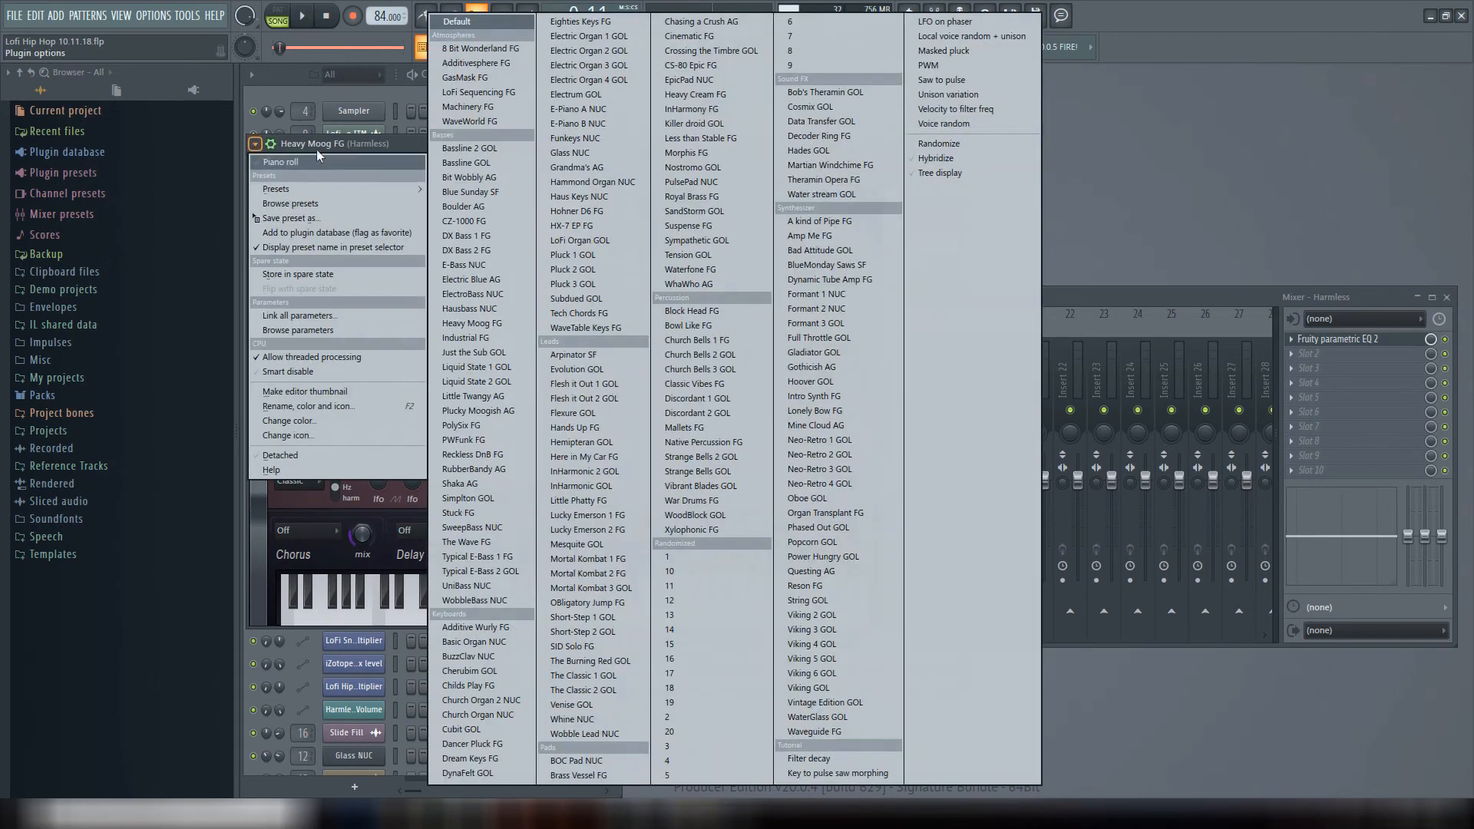
{"action": "left_click", "coordinate": [318, 147]}
{"action": "left_click", "coordinate": [255, 143]}
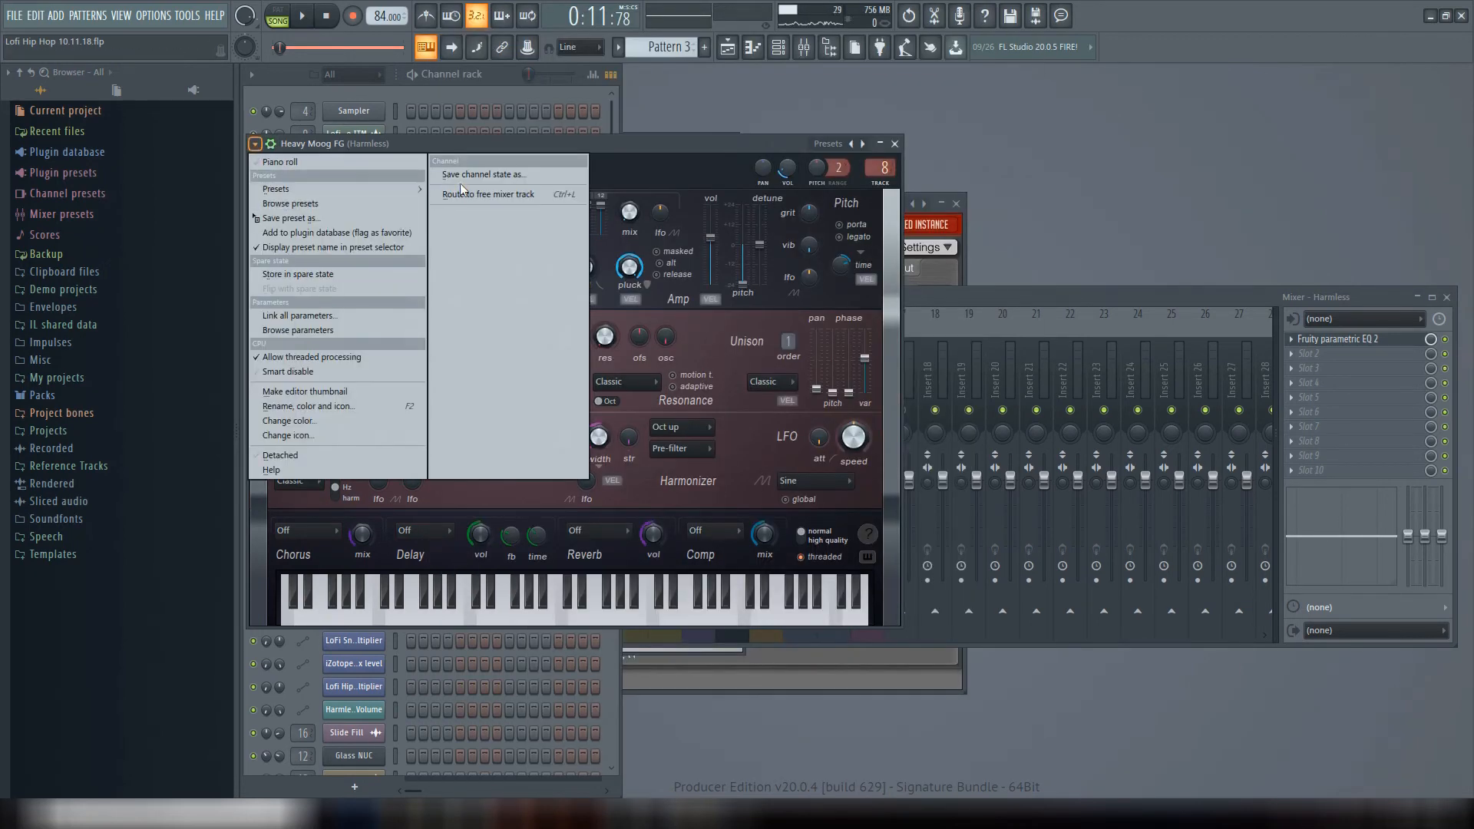
{"action": "left_click", "coordinate": [324, 164]}
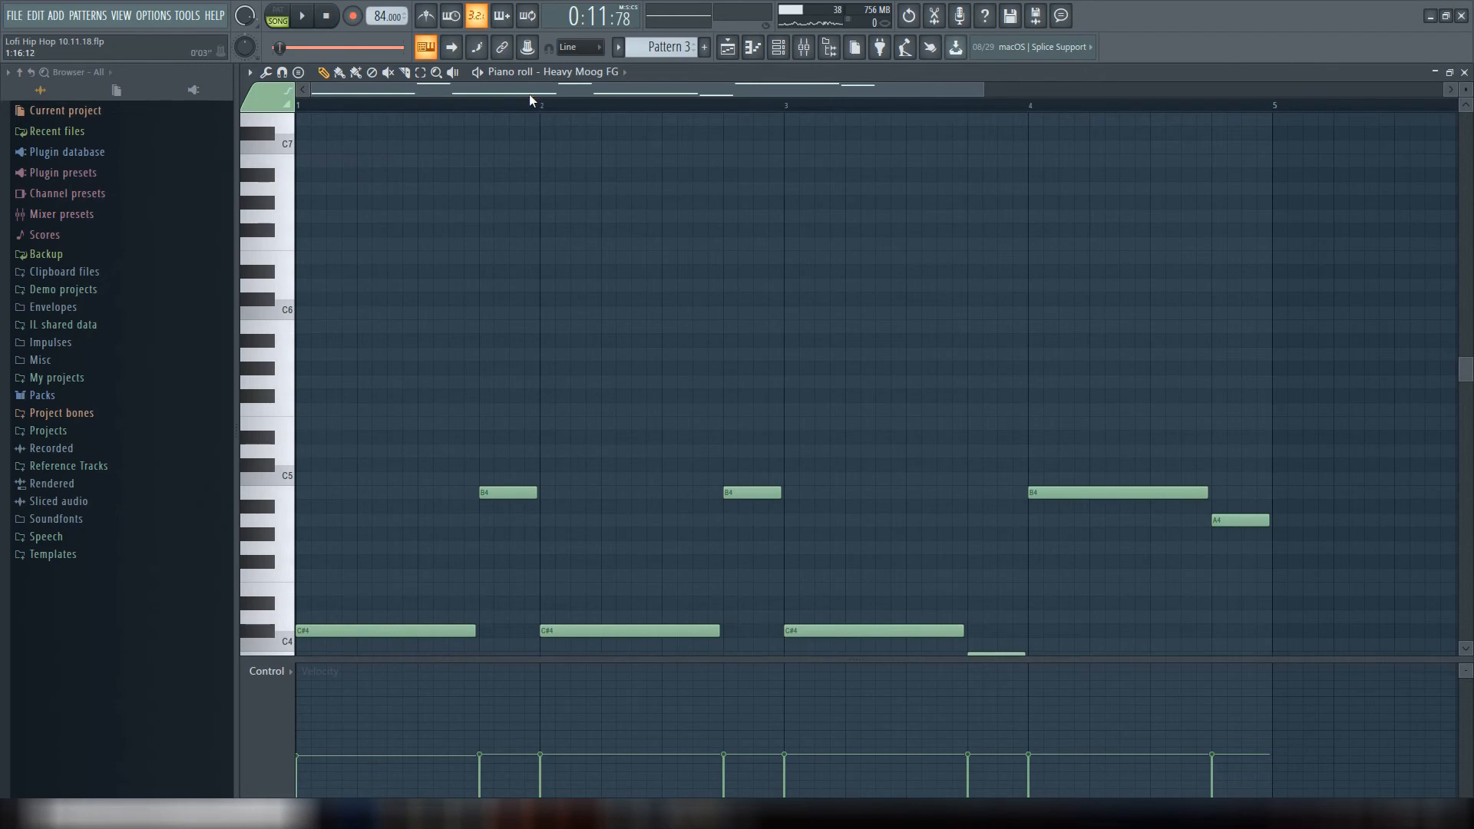
{"action": "scroll", "coordinate": [408, 306], "scroll_direction": "down", "scroll_amount": 5}
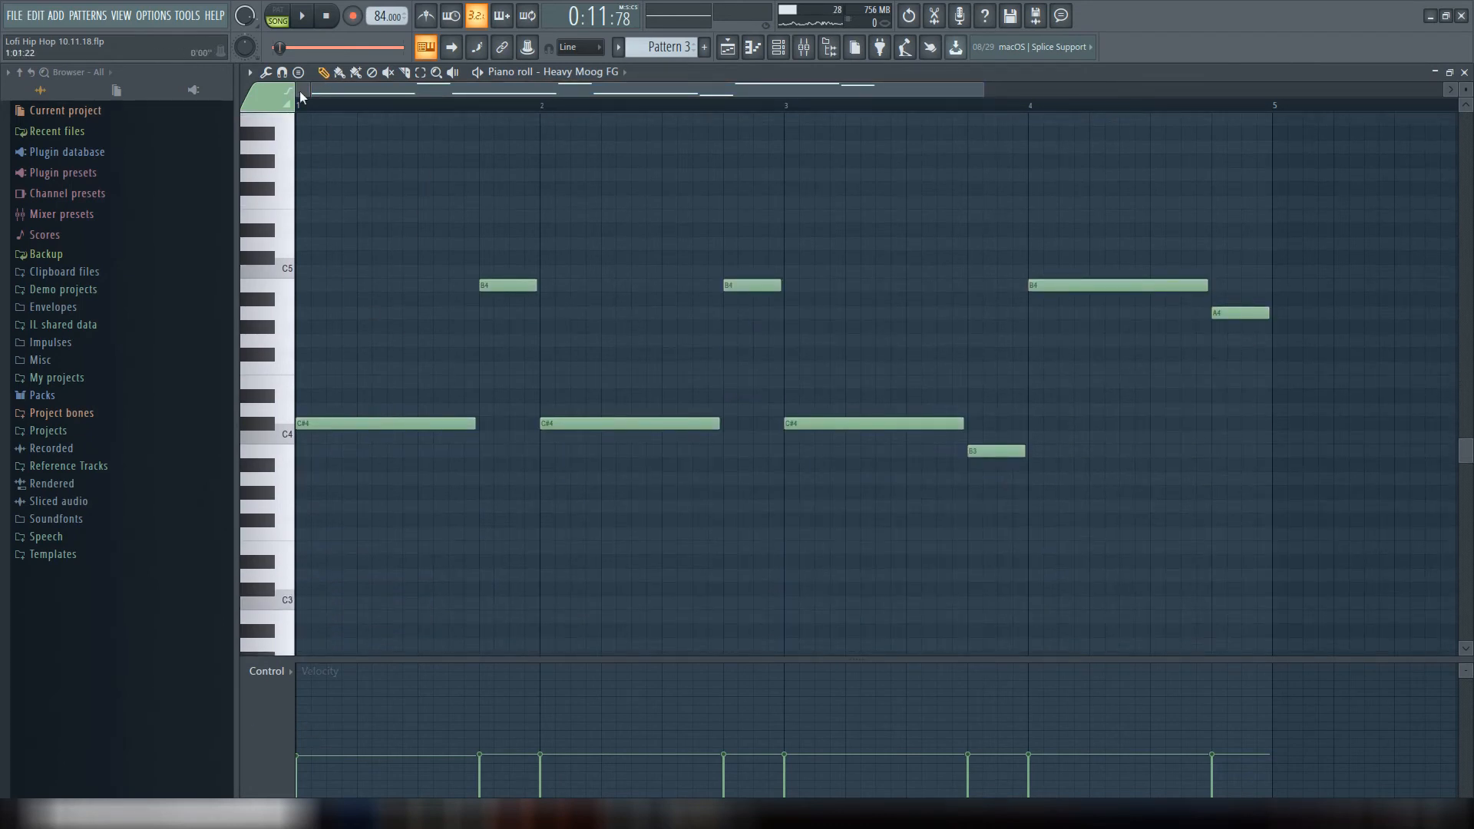
- Raise the first C#4 note's velocity to about 80%, play the pattern, and replay it with the velocity lowered to match the other notes
{"action": "left_click", "coordinate": [313, 695]}
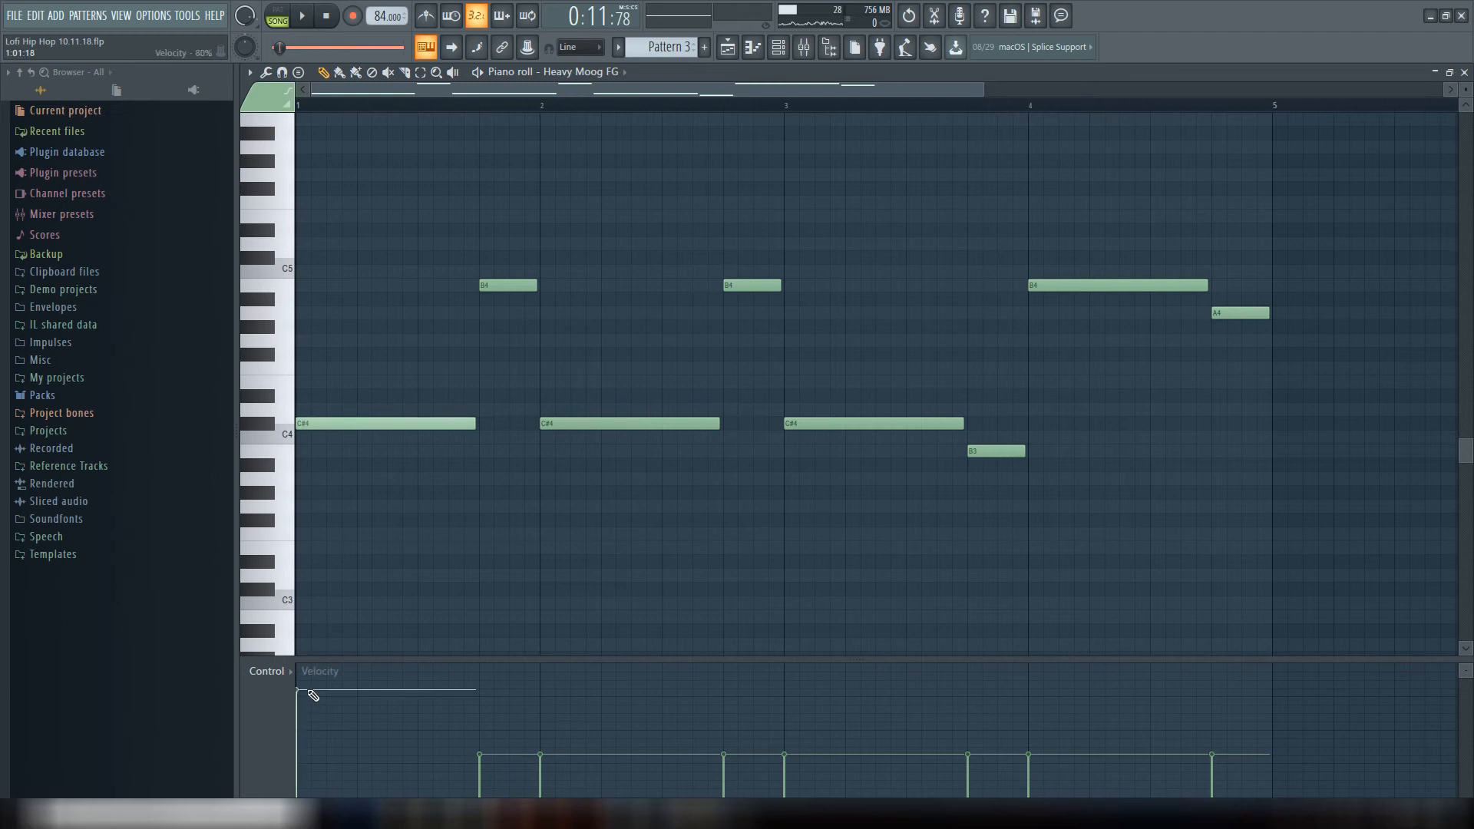
{"action": "left_click", "coordinate": [279, 17]}
{"action": "left_click", "coordinate": [301, 15]}
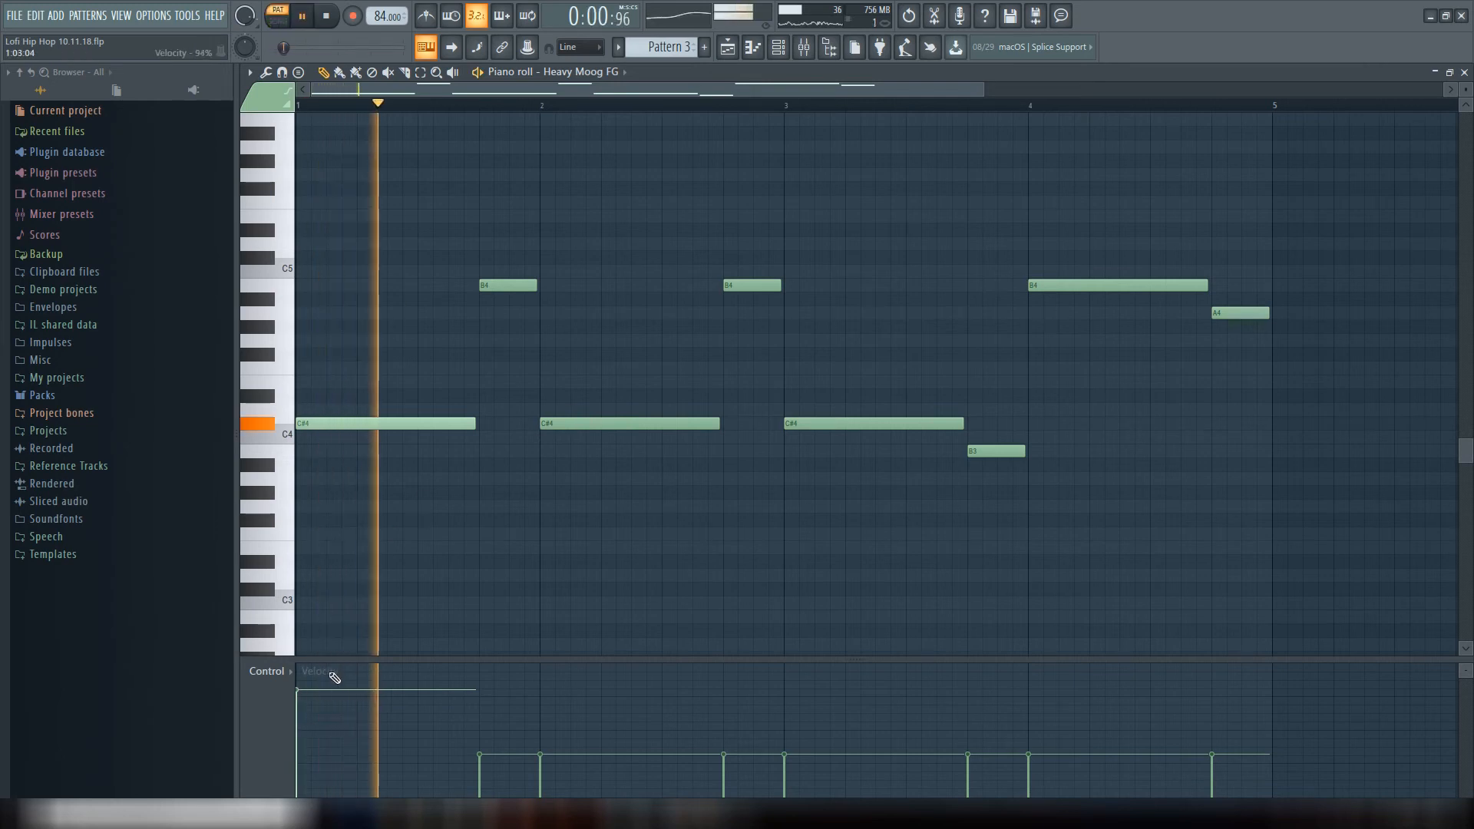
{"action": "left_click_drag", "start_coordinate": [315, 694], "coordinate": [315, 756]}
{"action": "left_click", "coordinate": [327, 16]}
{"action": "left_click", "coordinate": [301, 16]}
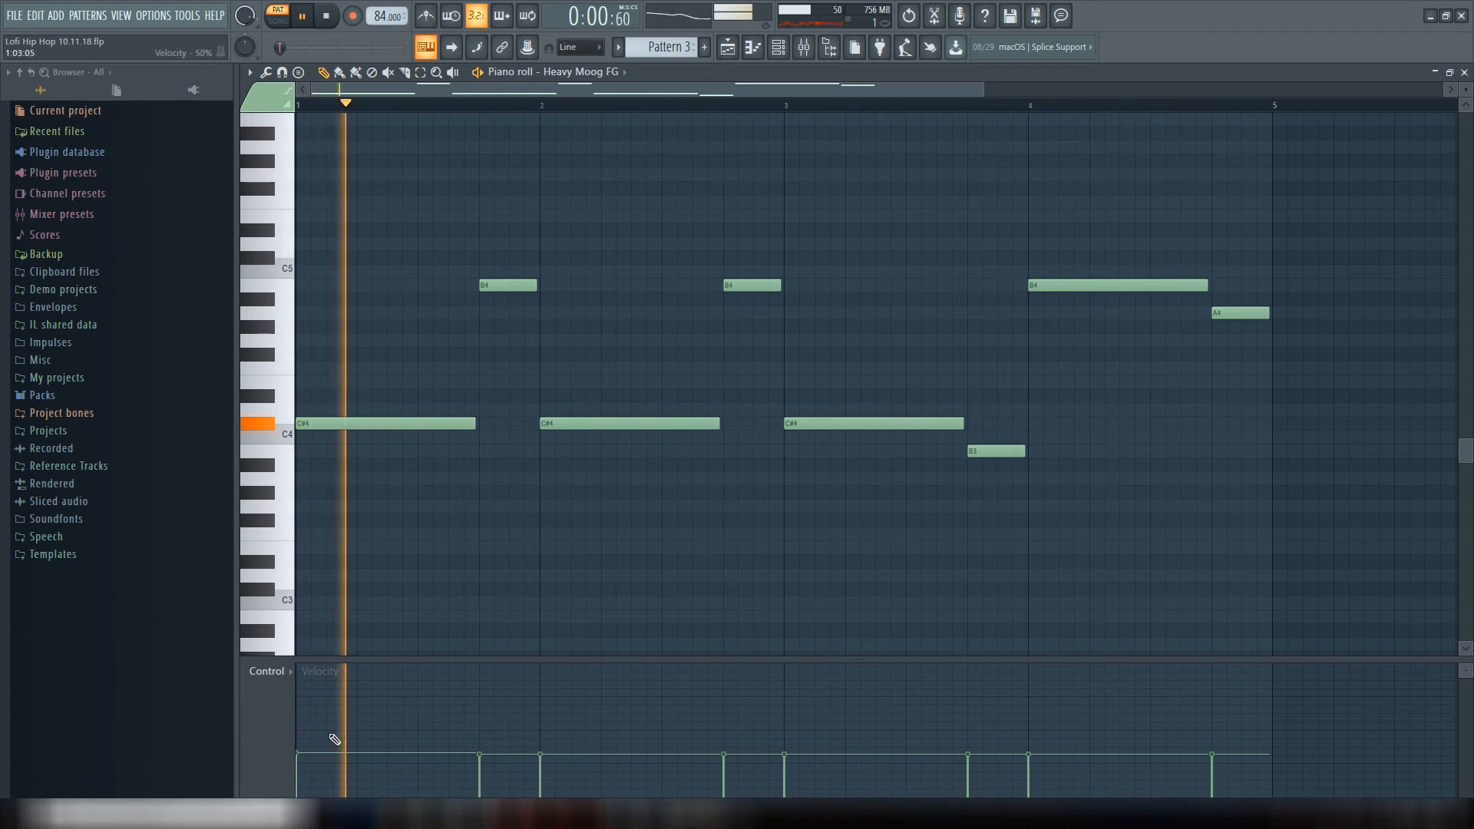
- Lower the first C#4 note's velocity below the other notes and play the pattern briefly
{"action": "left_click", "coordinate": [330, 781]}
{"action": "left_click", "coordinate": [326, 16]}
{"action": "left_click", "coordinate": [308, 20]}
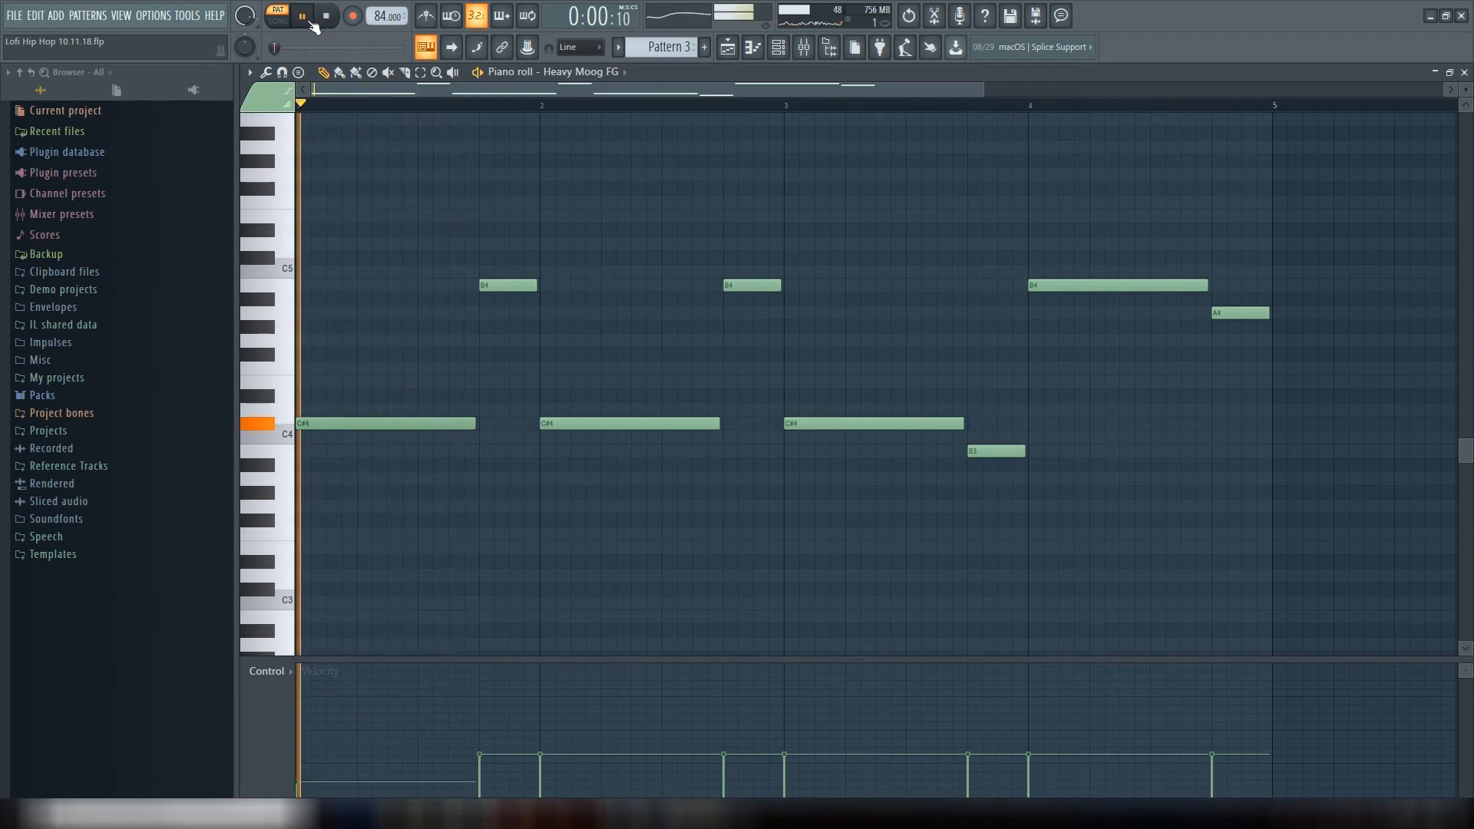
{"action": "key", "text": "space"}
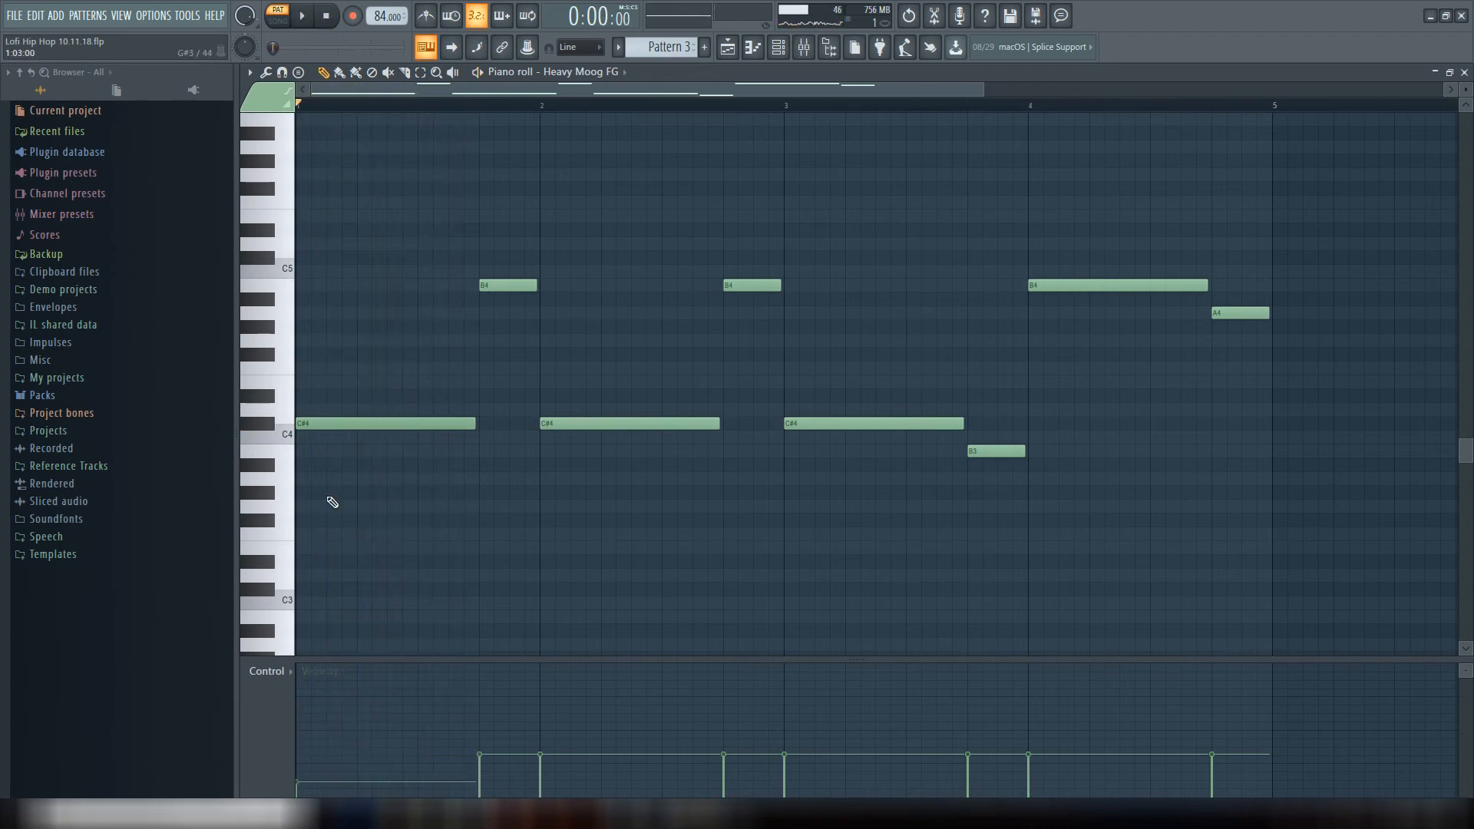
- Raise the first C#4 note's velocity well above the others, audition it, and bring it back level with the other notes
{"action": "left_click", "coordinate": [313, 699]}
{"action": "key", "text": "space"}
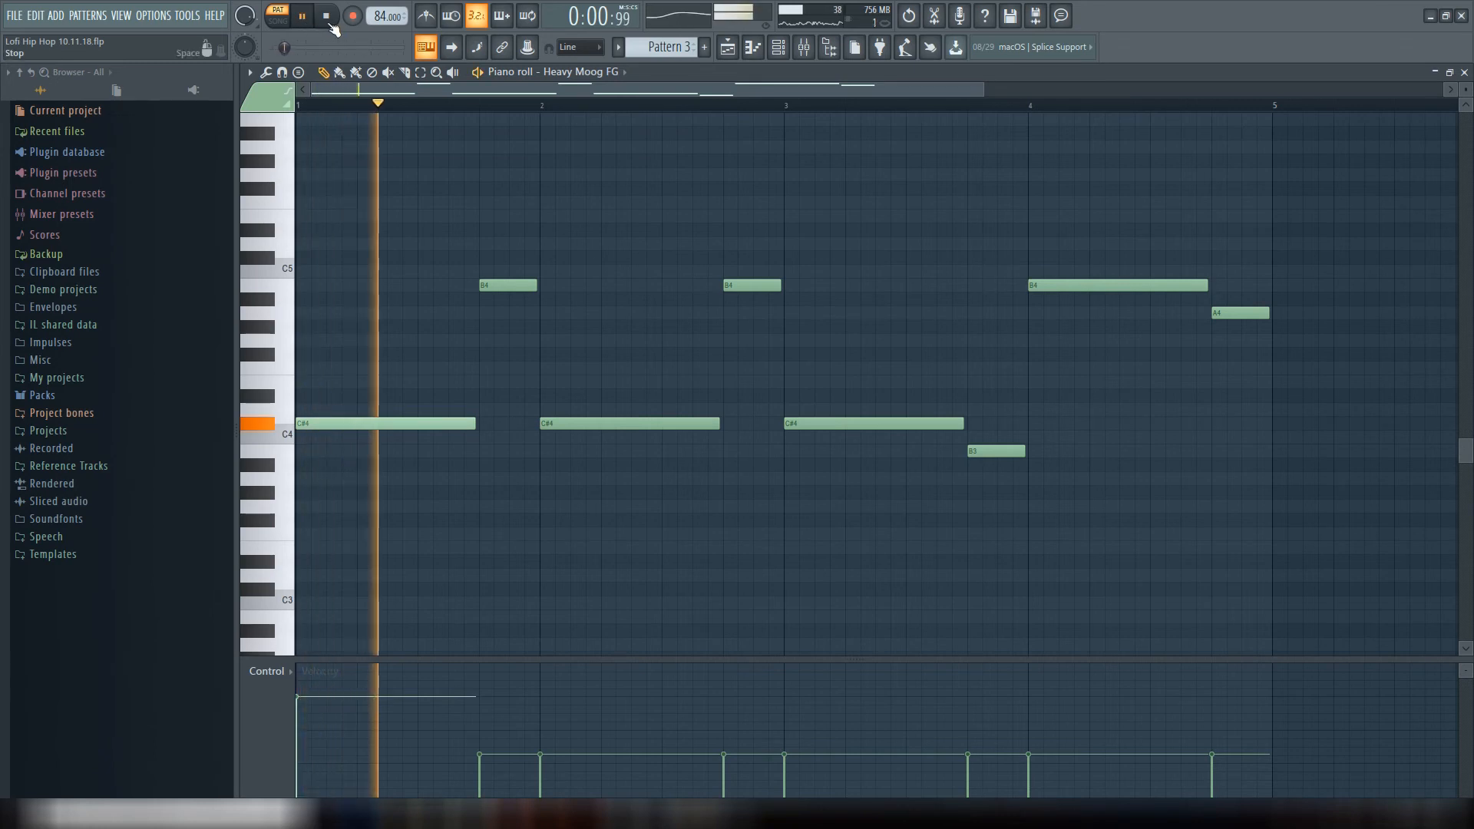
{"action": "key", "text": "space"}
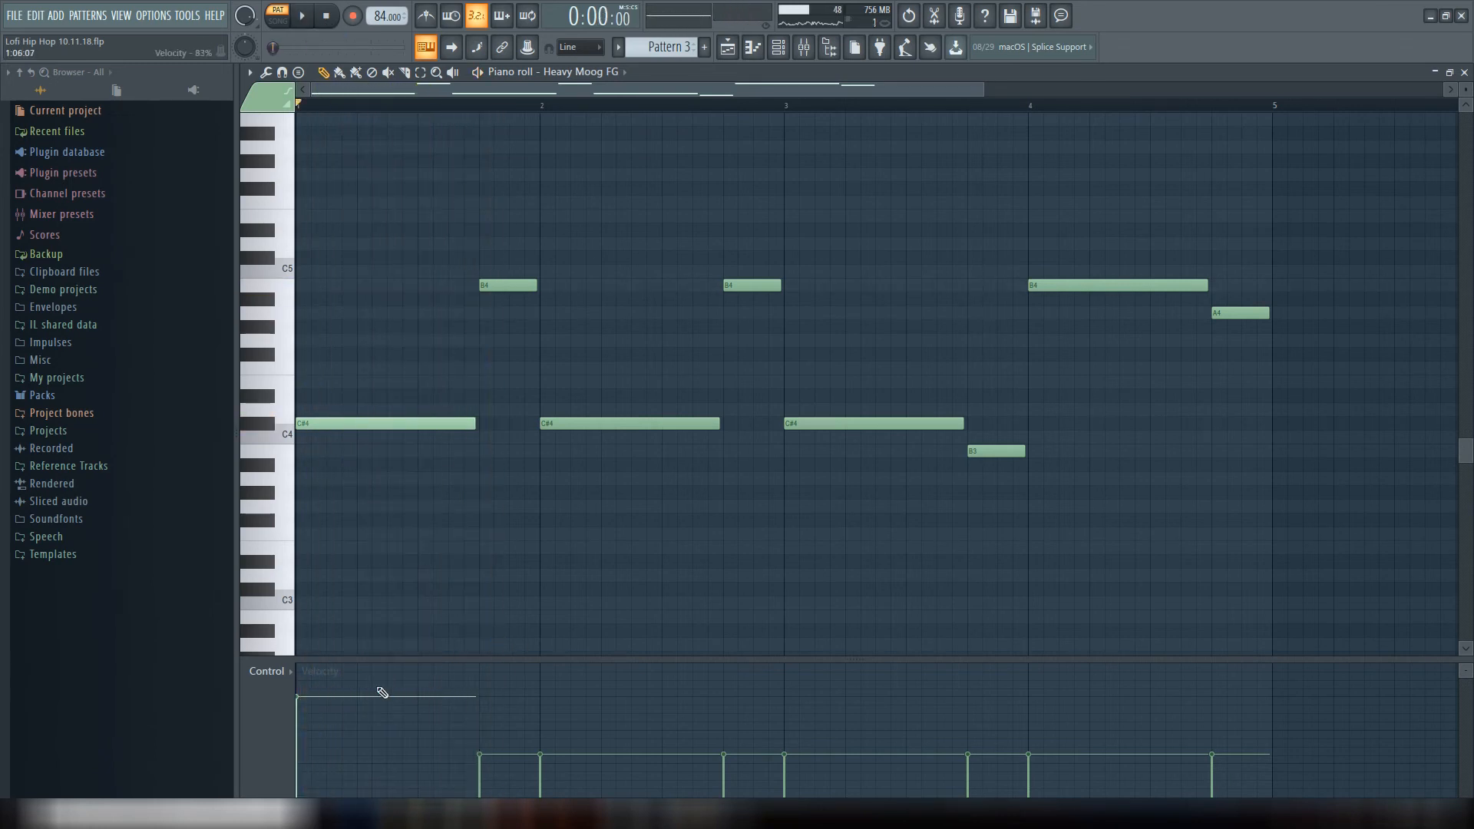
{"action": "left_click_drag", "start_coordinate": [323, 712], "coordinate": [321, 760]}
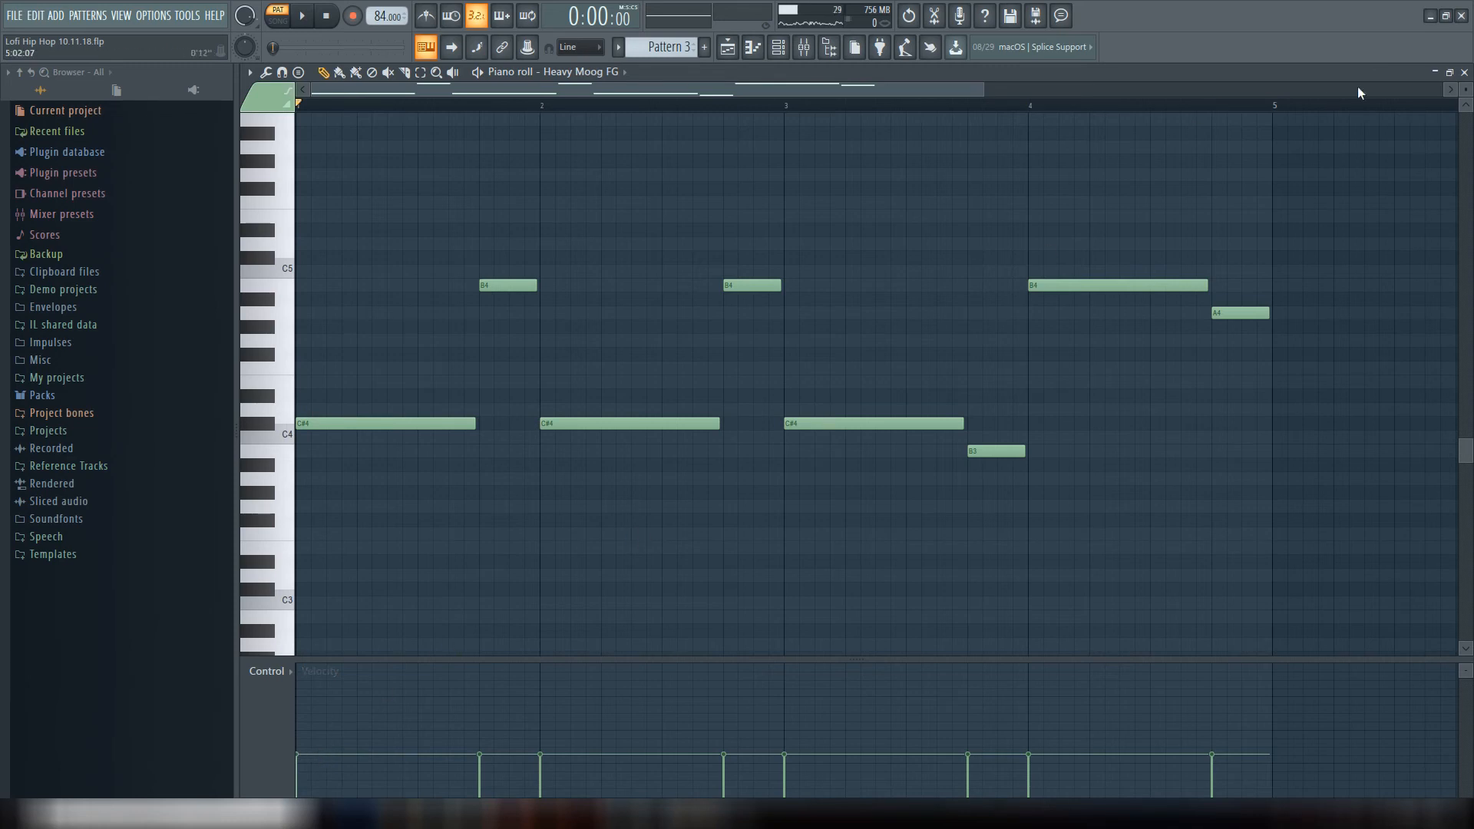
- Close the sub bass piano roll and open the playlist arrangement
{"action": "left_click", "coordinate": [1465, 72]}
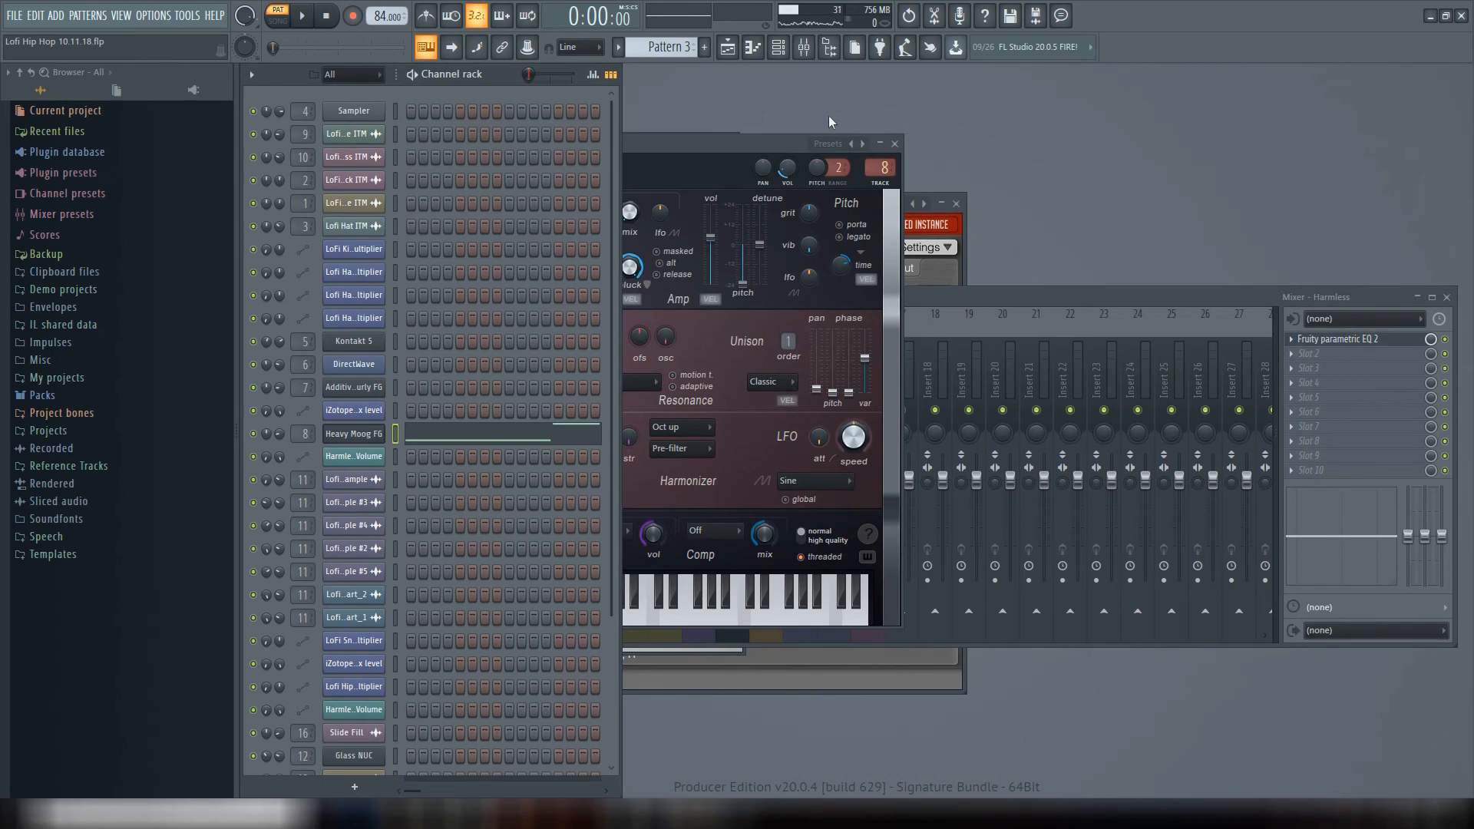
{"action": "left_click", "coordinate": [727, 47]}
{"action": "left_click_drag", "start_coordinate": [546, 94], "coordinate": [582, 94]}
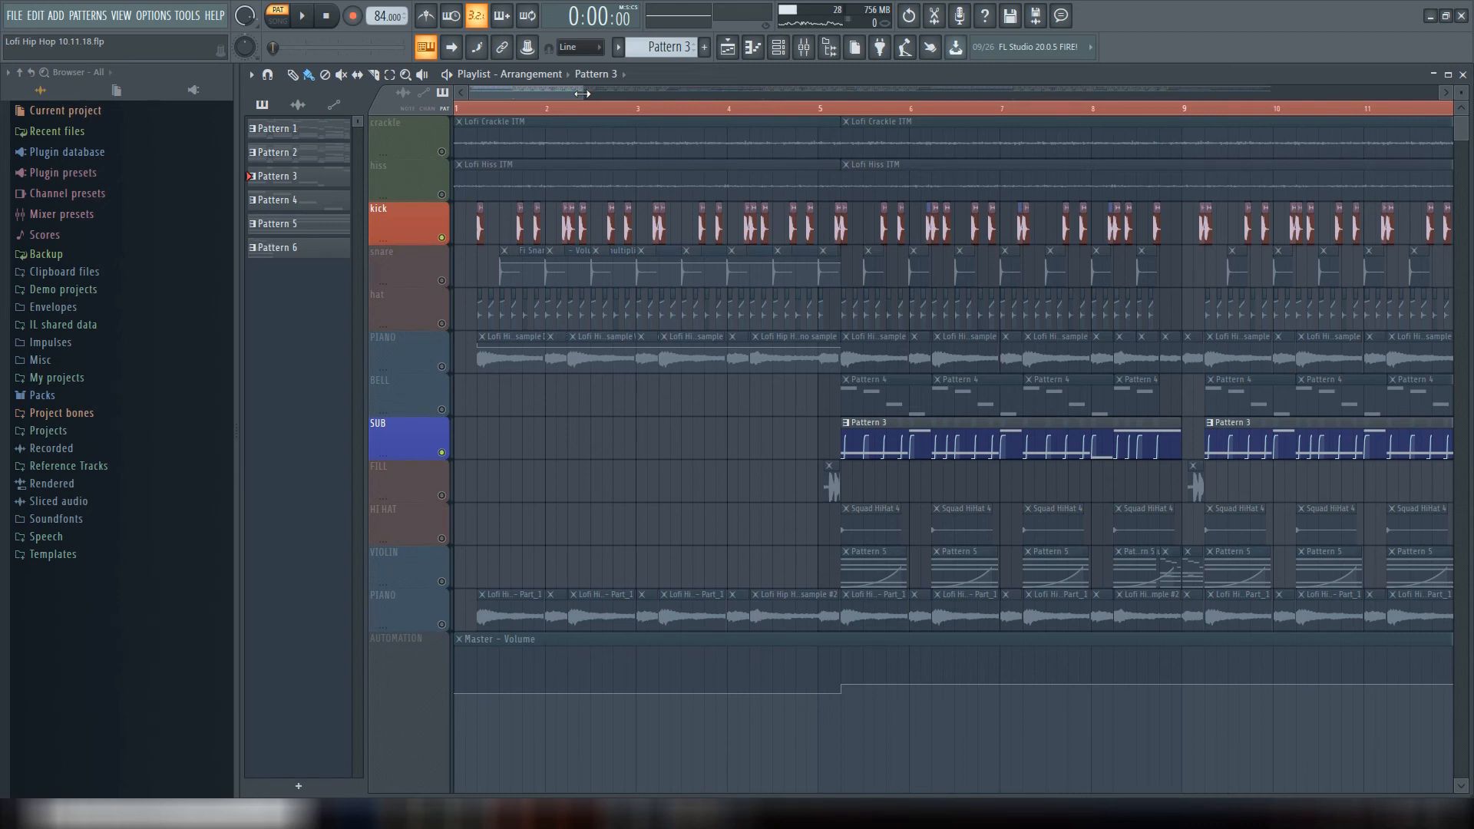
- Enable the FILL track and audition the fill with the kick and sub from just before bar 21
{"action": "left_click_drag", "start_coordinate": [578, 88], "coordinate": [717, 93]}
{"action": "left_click", "coordinate": [441, 495]}
{"action": "left_click", "coordinate": [612, 109]}
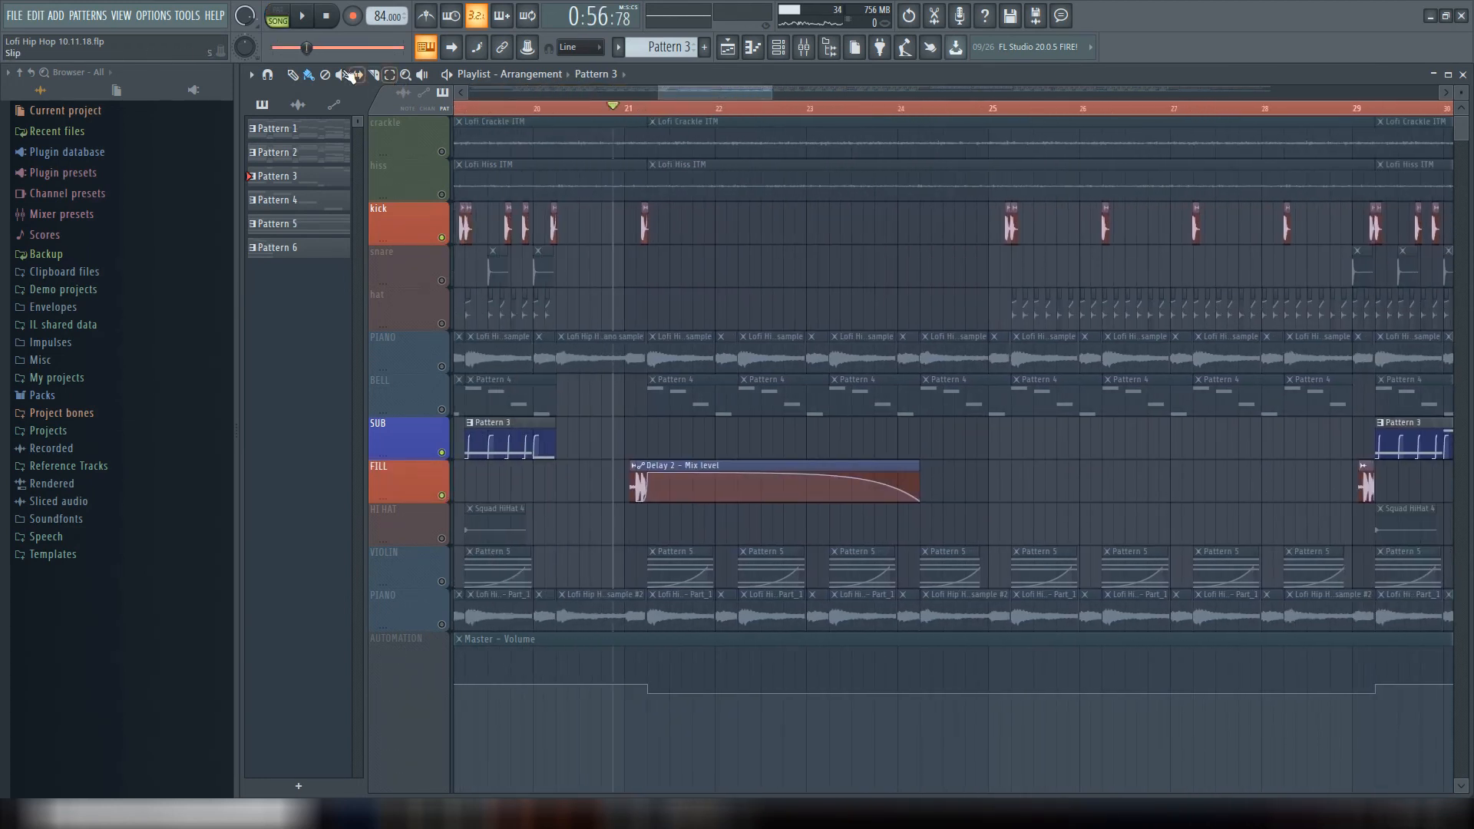
{"action": "left_click", "coordinate": [302, 16]}
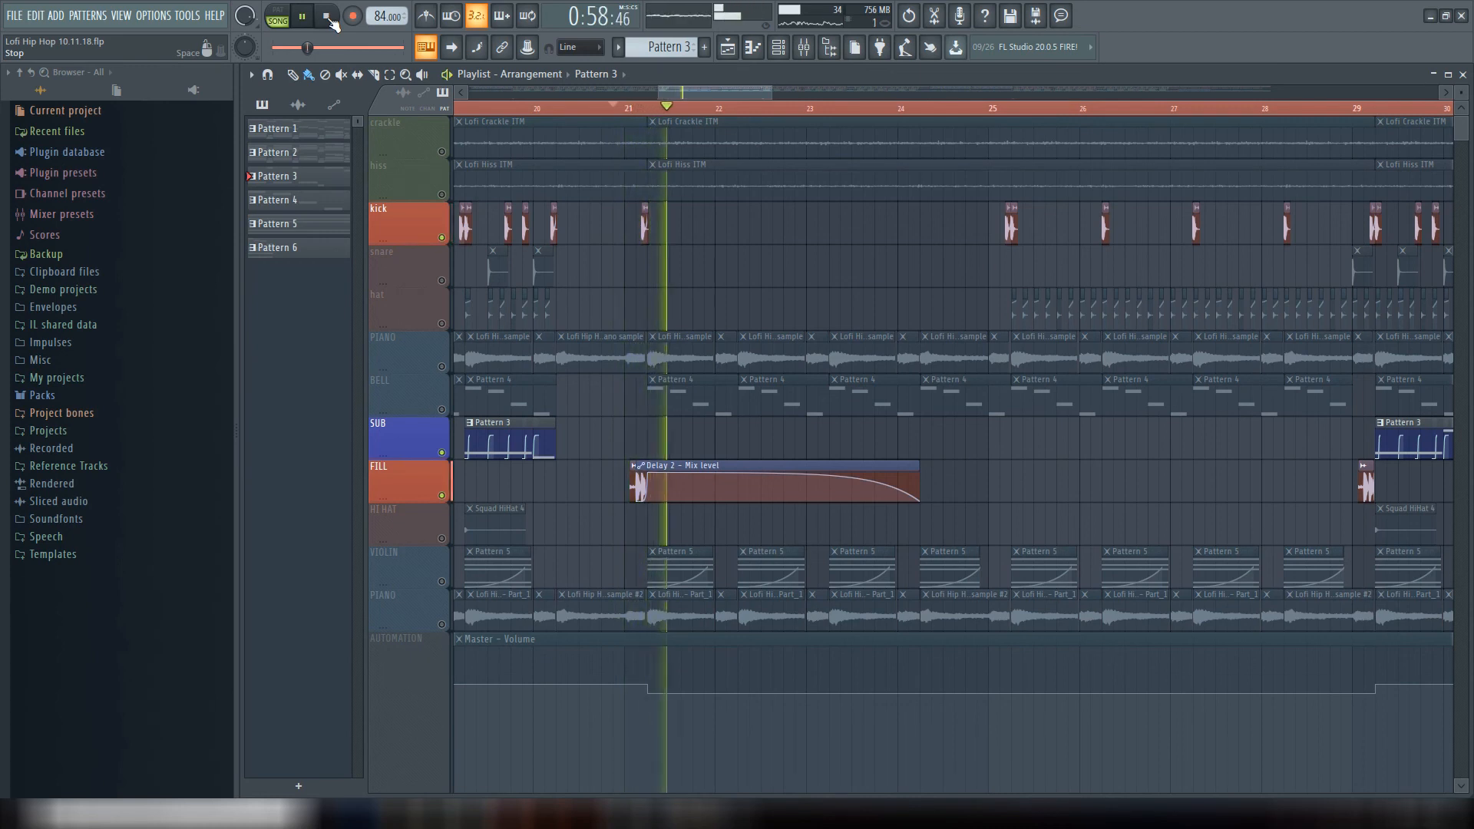
{"action": "left_click", "coordinate": [329, 17]}
{"action": "left_click_drag", "start_coordinate": [752, 91], "coordinate": [576, 95]}
{"action": "left_click_drag", "start_coordinate": [668, 91], "coordinate": [565, 95]}
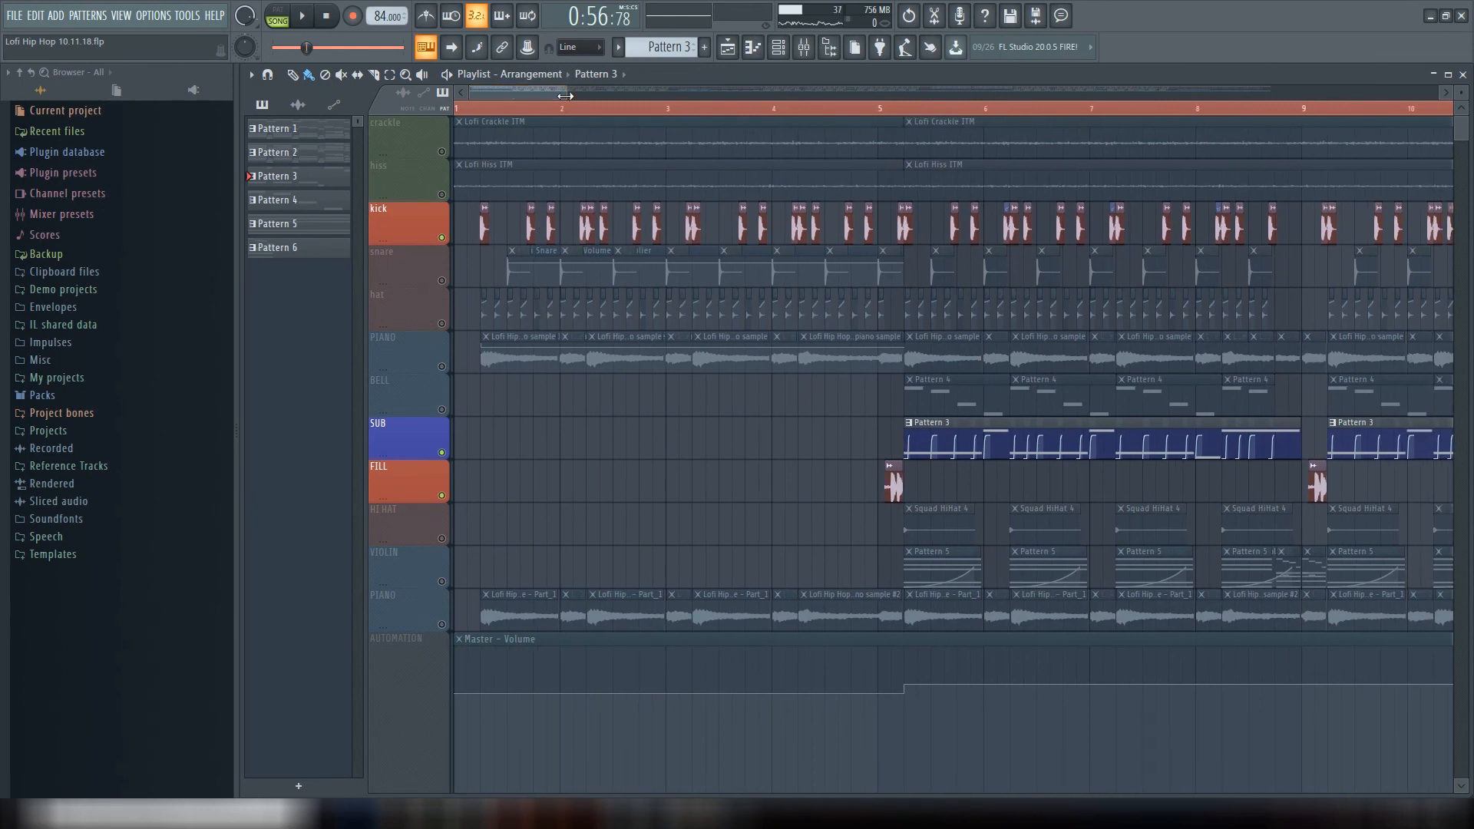